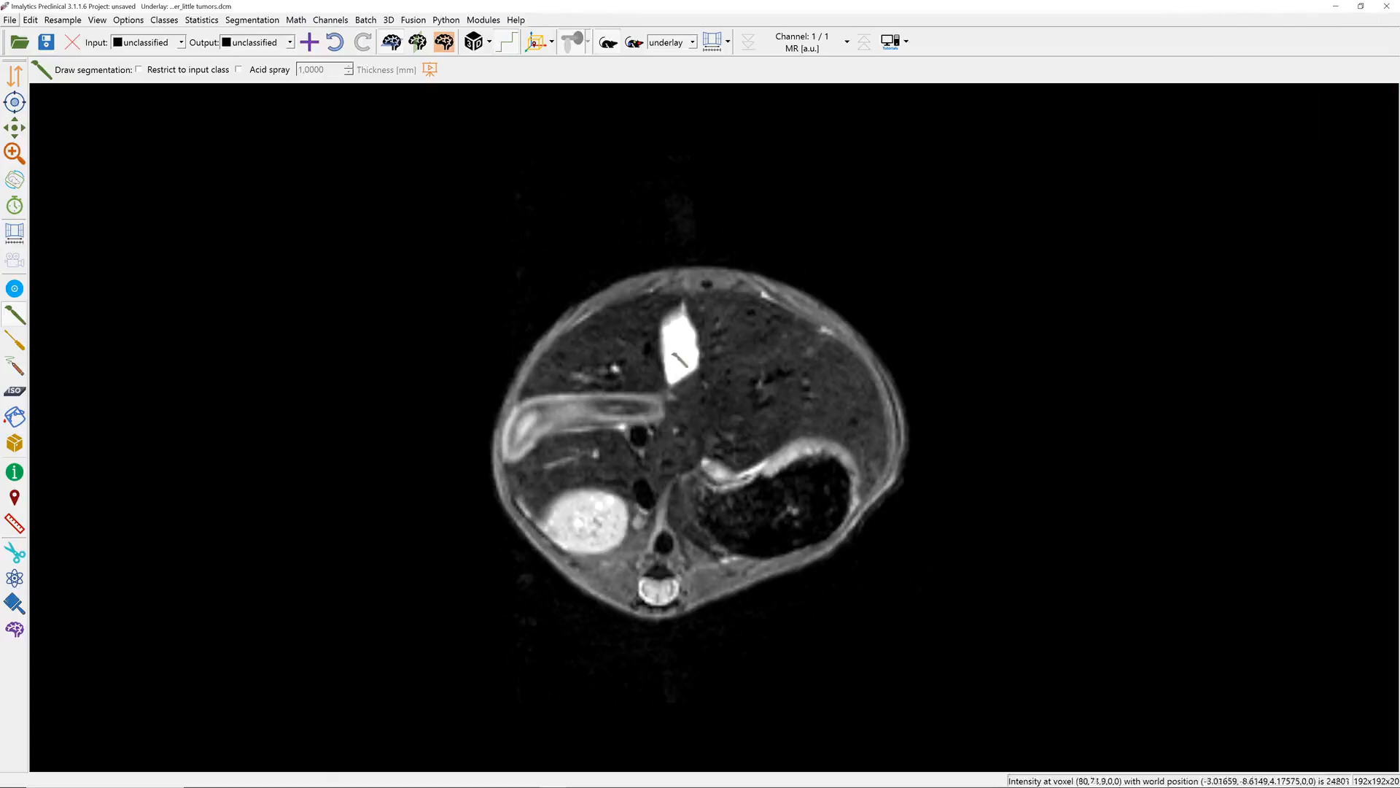
Browse the axial MR slices to examine the small liver lesions, the kidneys and the surrounding organs.
scroll(646, 461, "down", 3)
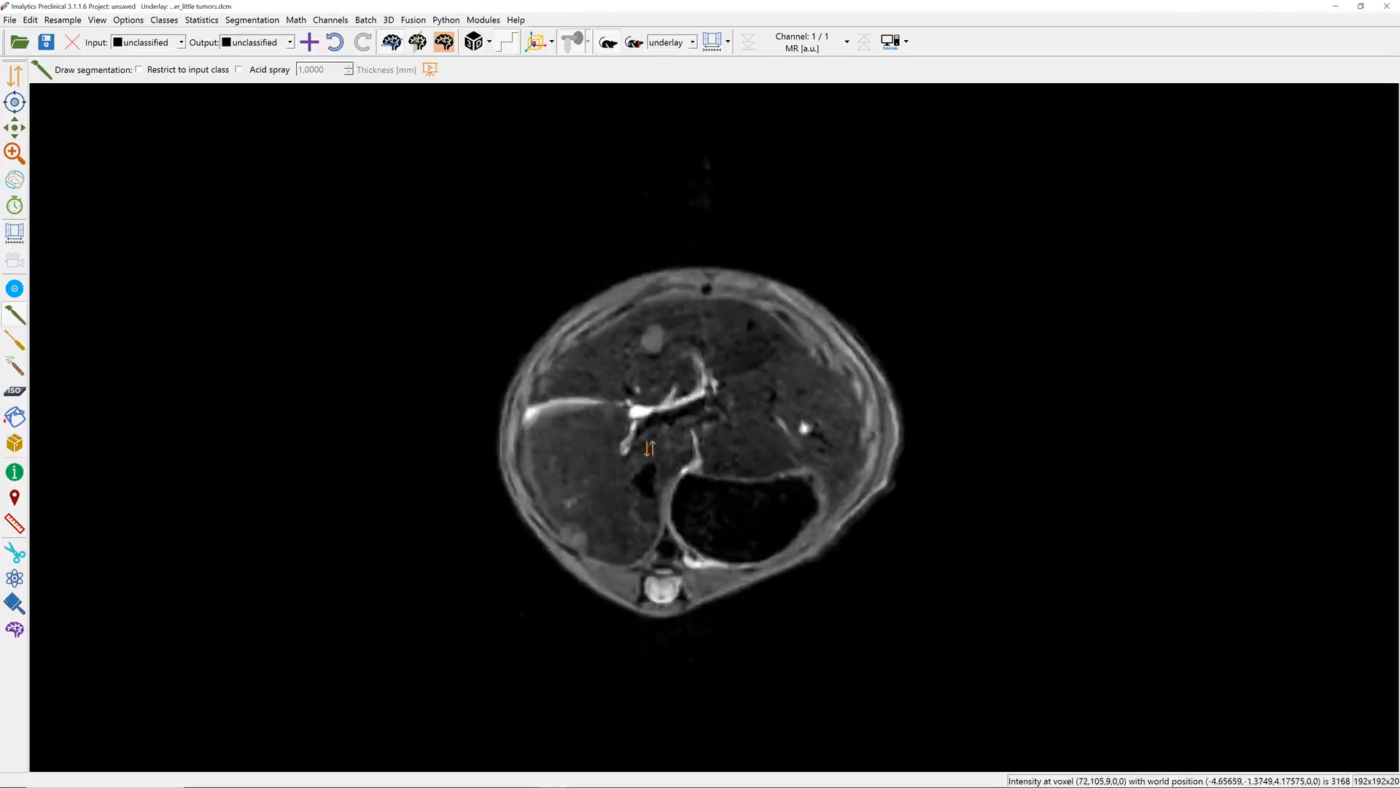
scroll(647, 461, "down", 5)
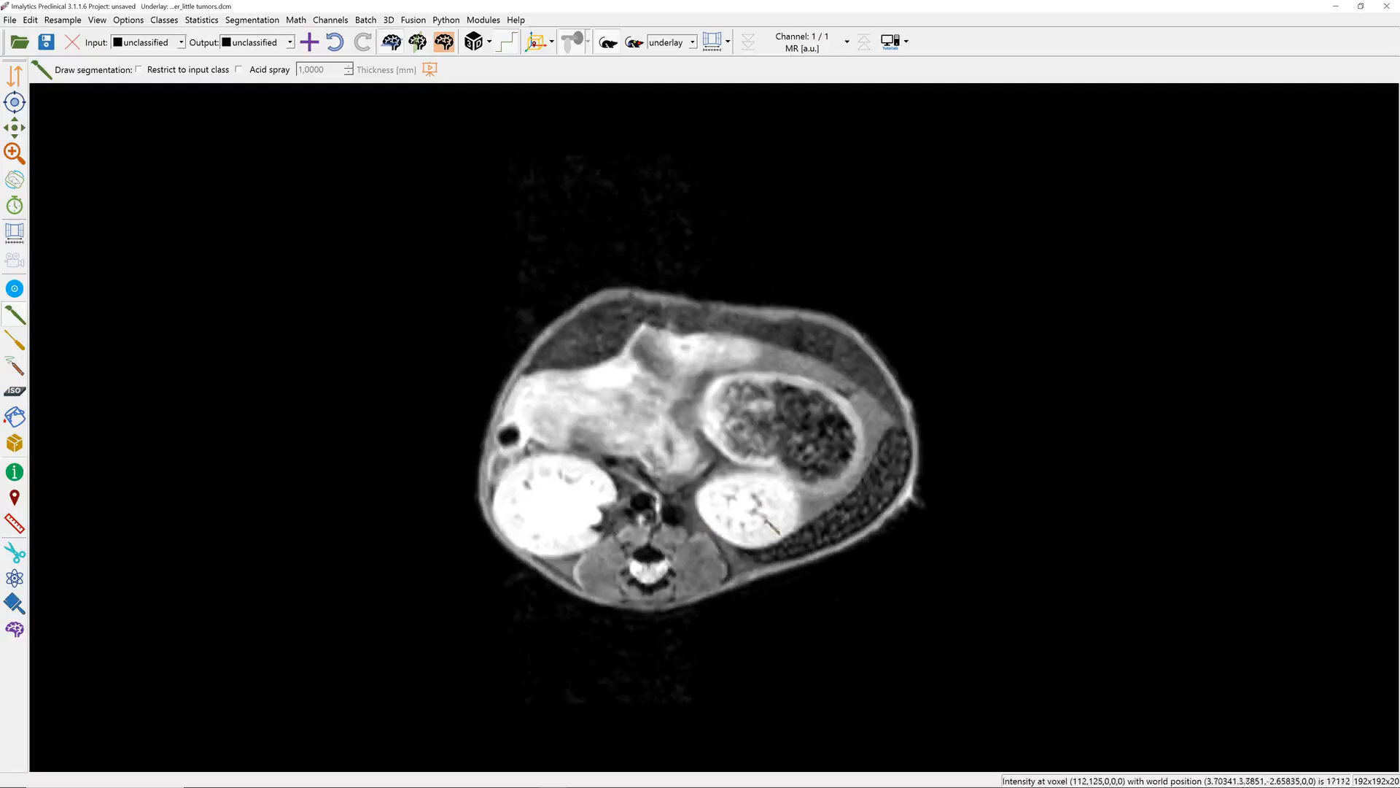
scroll(760, 495, "down", 3)
scroll(760, 494, "down", 4)
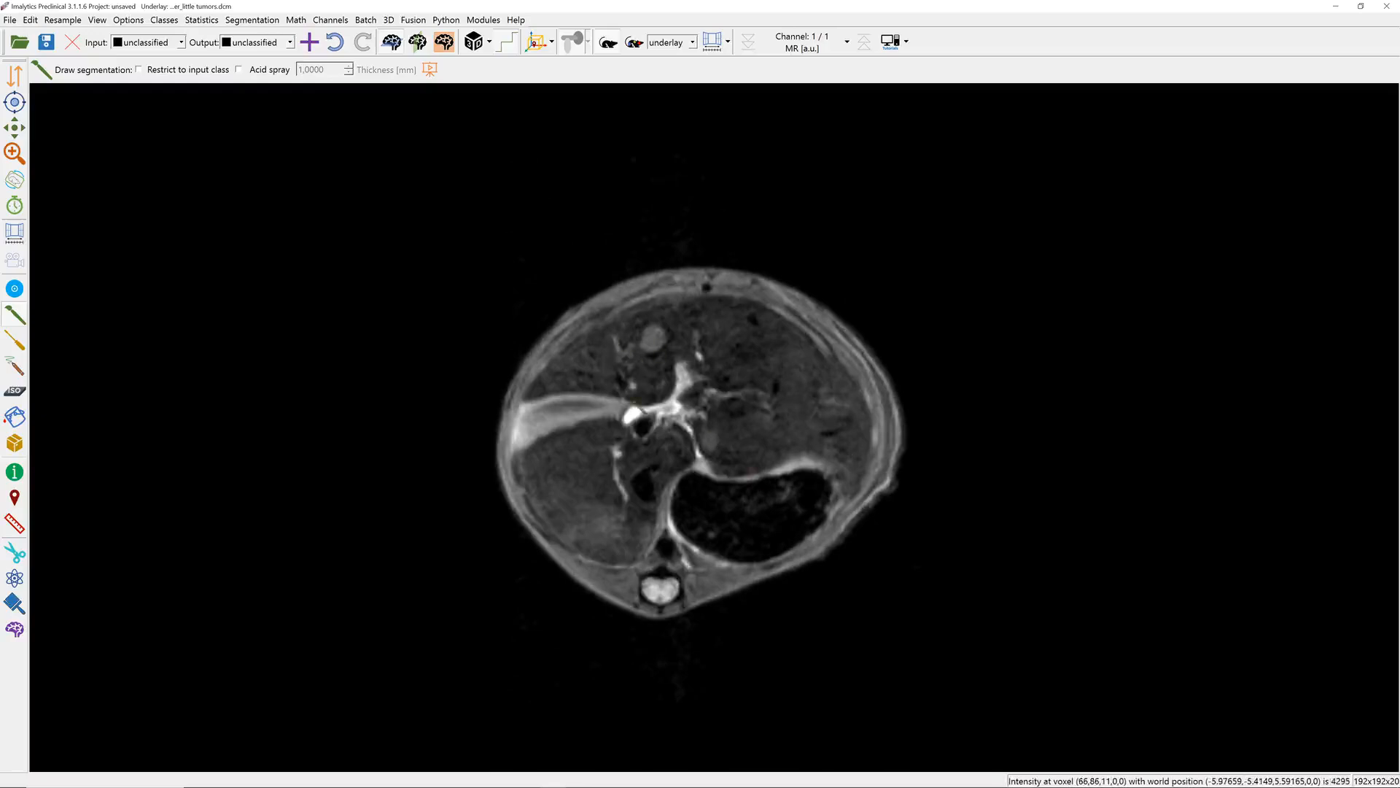
scroll(700, 444, "down", 2)
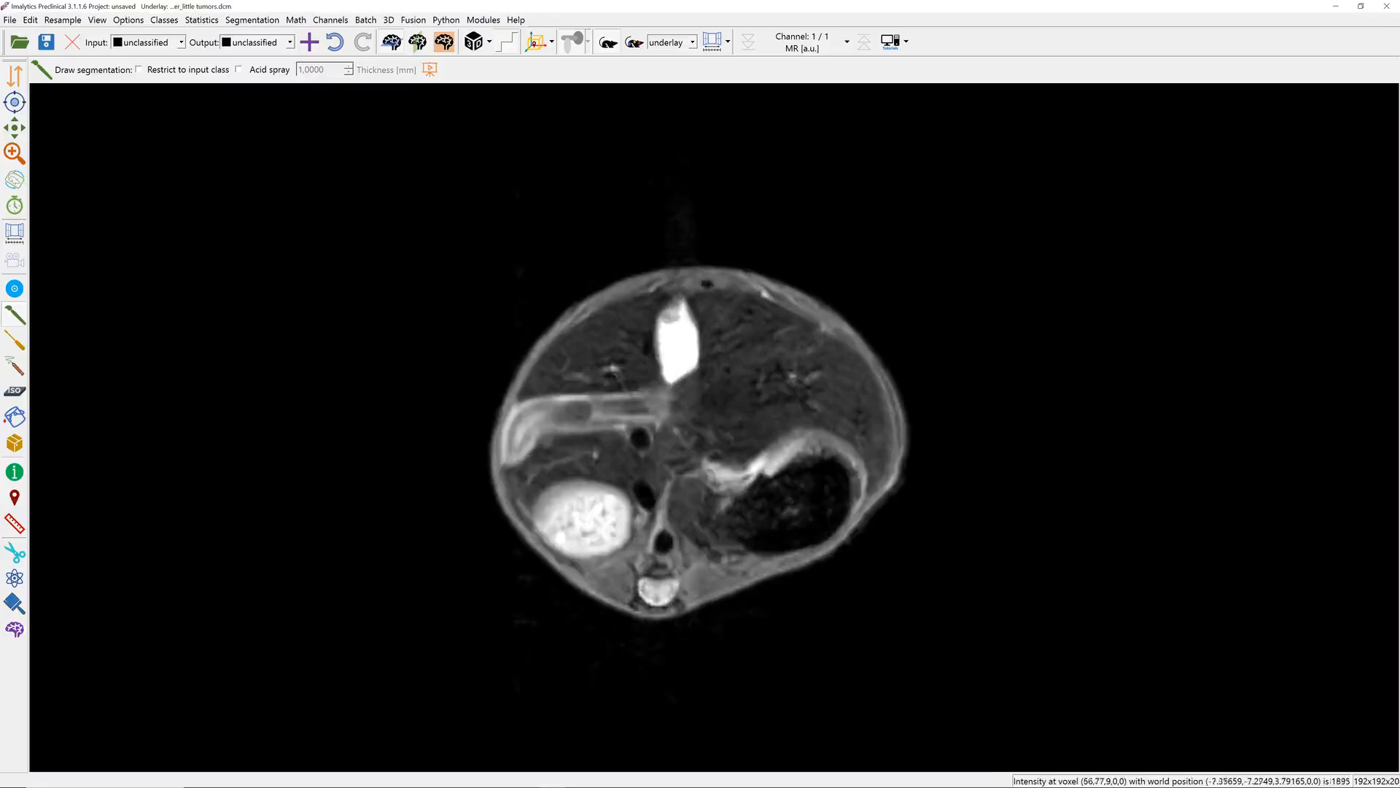
scroll(600, 372, "up", 4)
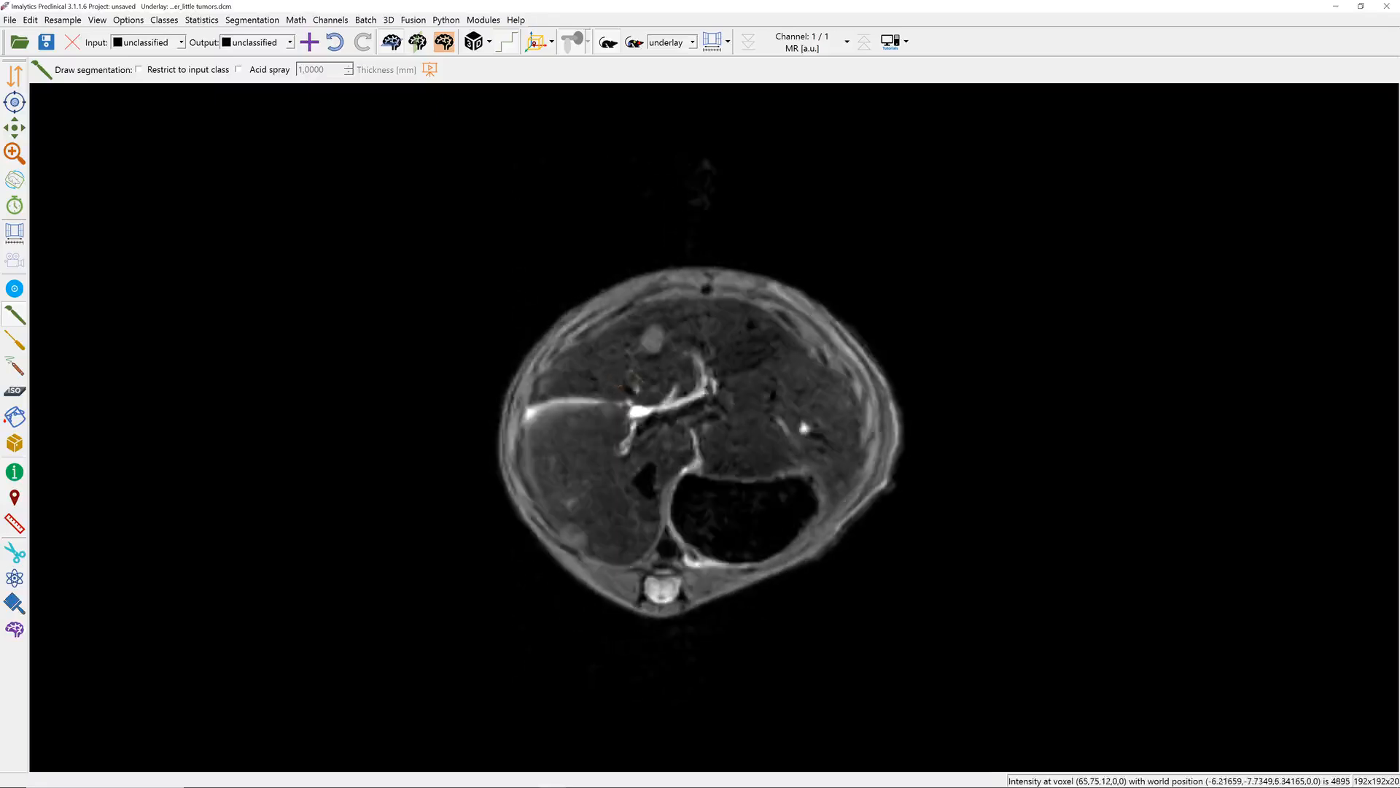
scroll(651, 347, "up", 3)
scroll(646, 342, "down", 3)
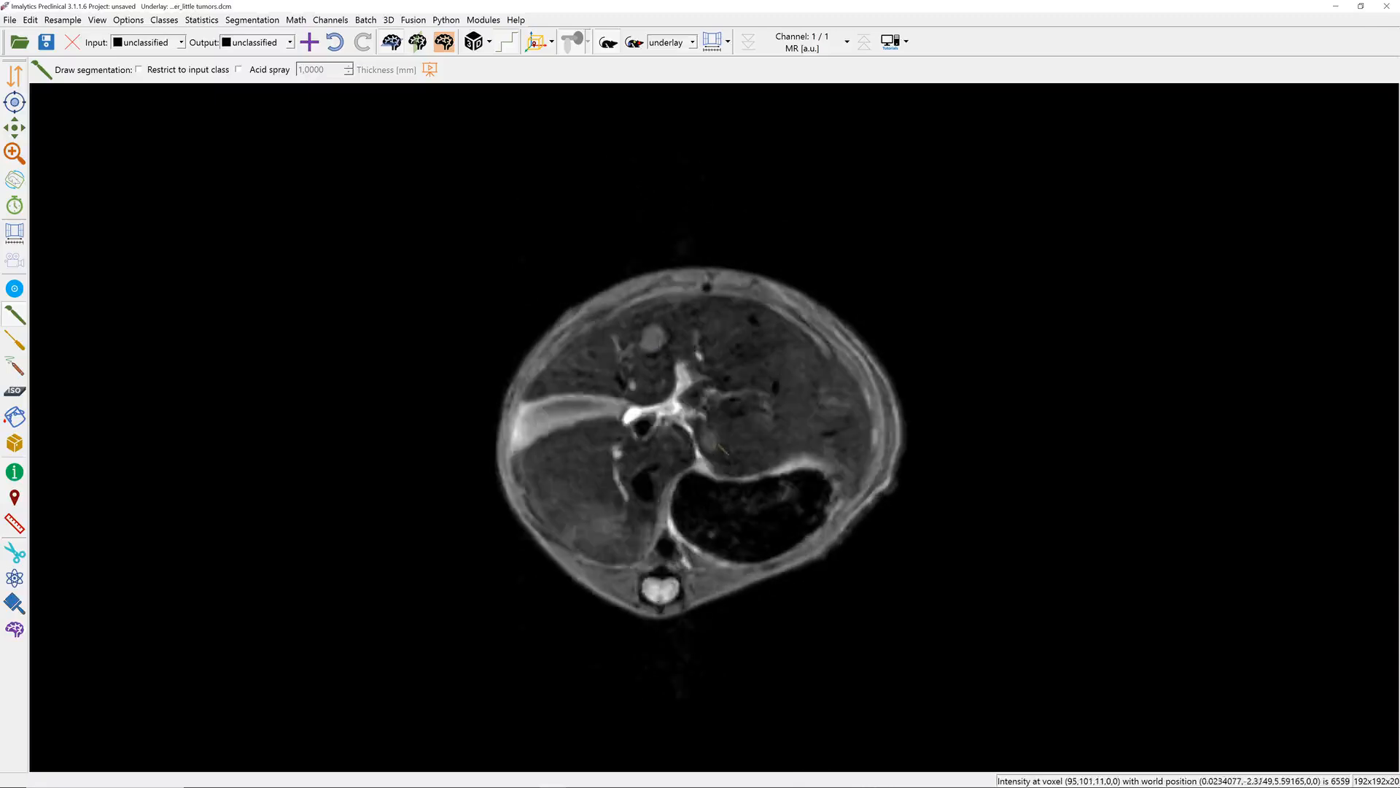
scroll(723, 451, "up", 4)
scroll(600, 489, "up", 3)
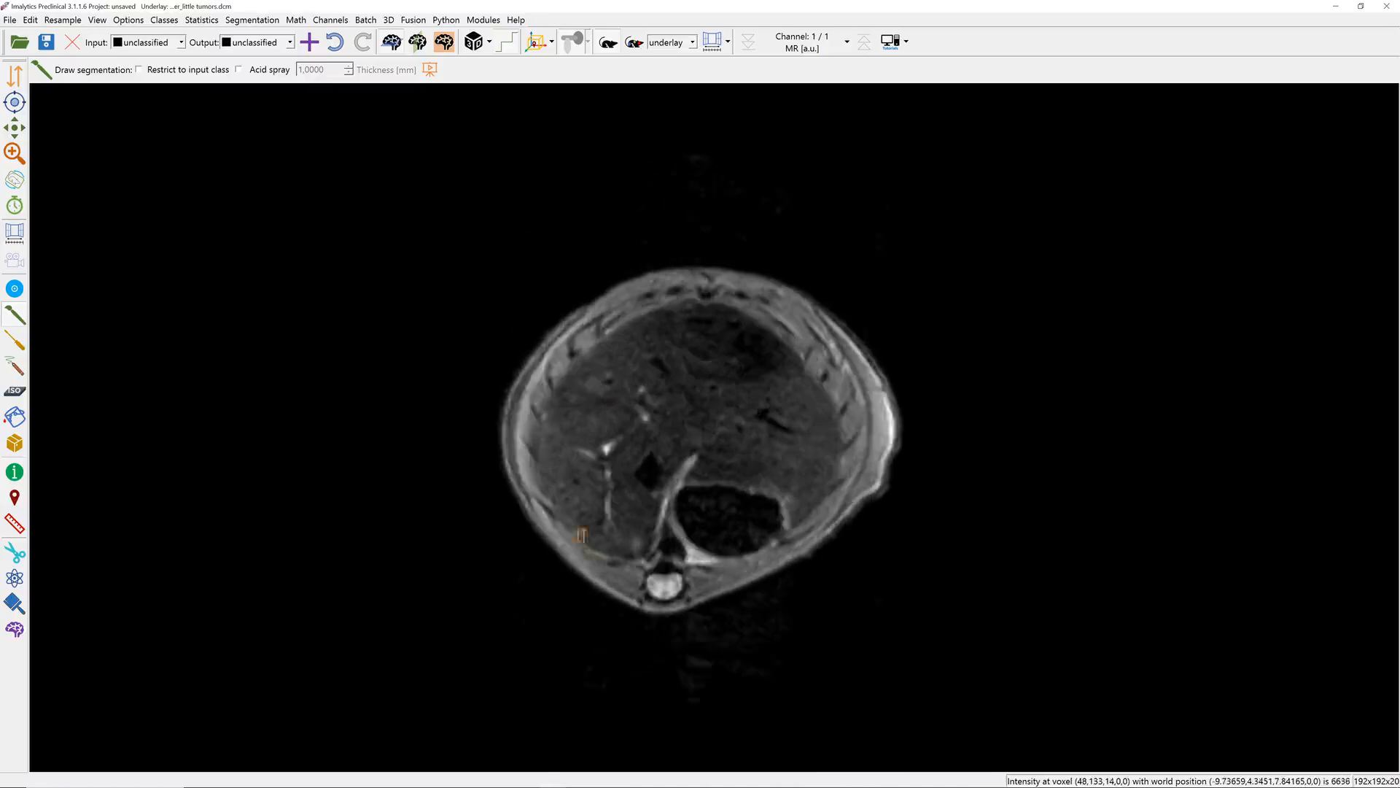
scroll(581, 535, "down", 2)
scroll(581, 535, "down", 1)
scroll(609, 494, "down", 1)
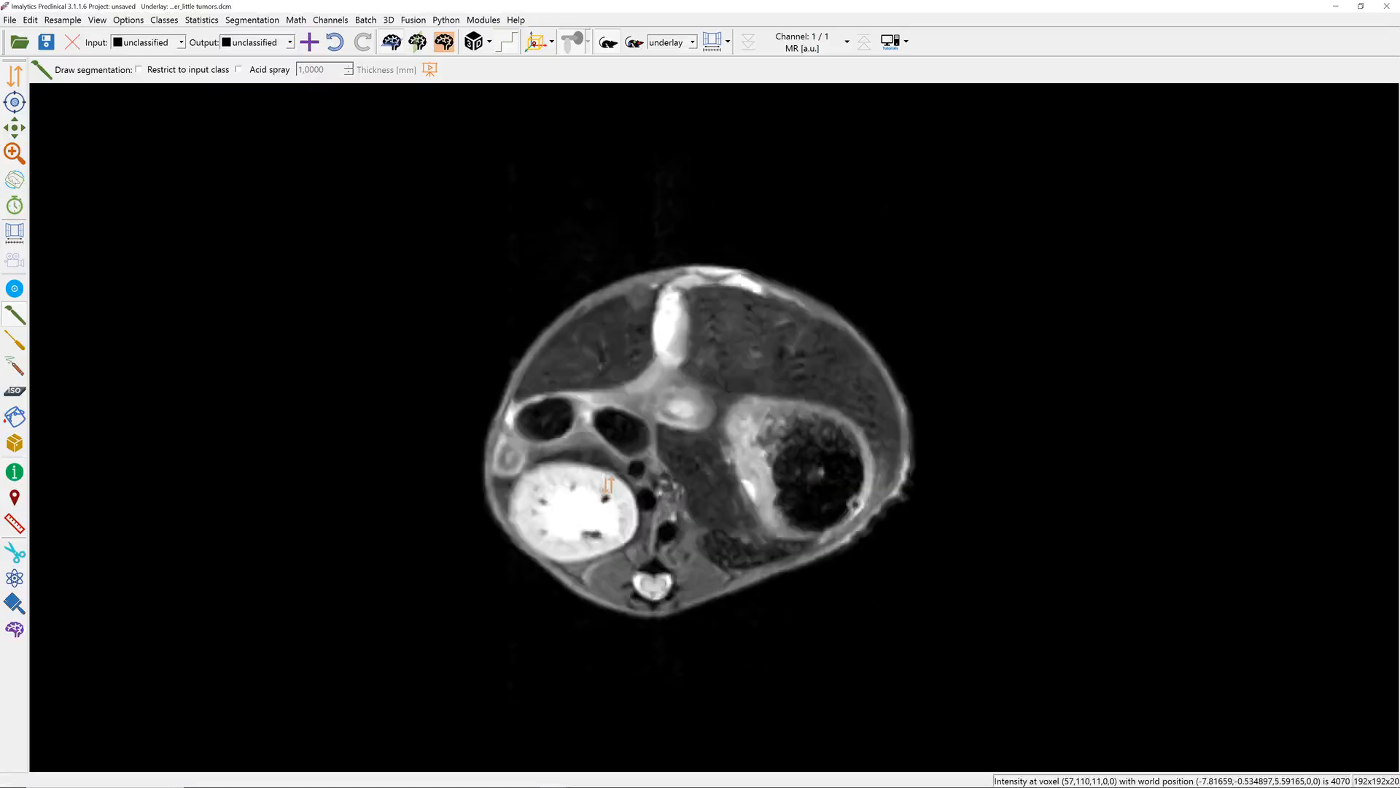
scroll(609, 494, "up", 3)
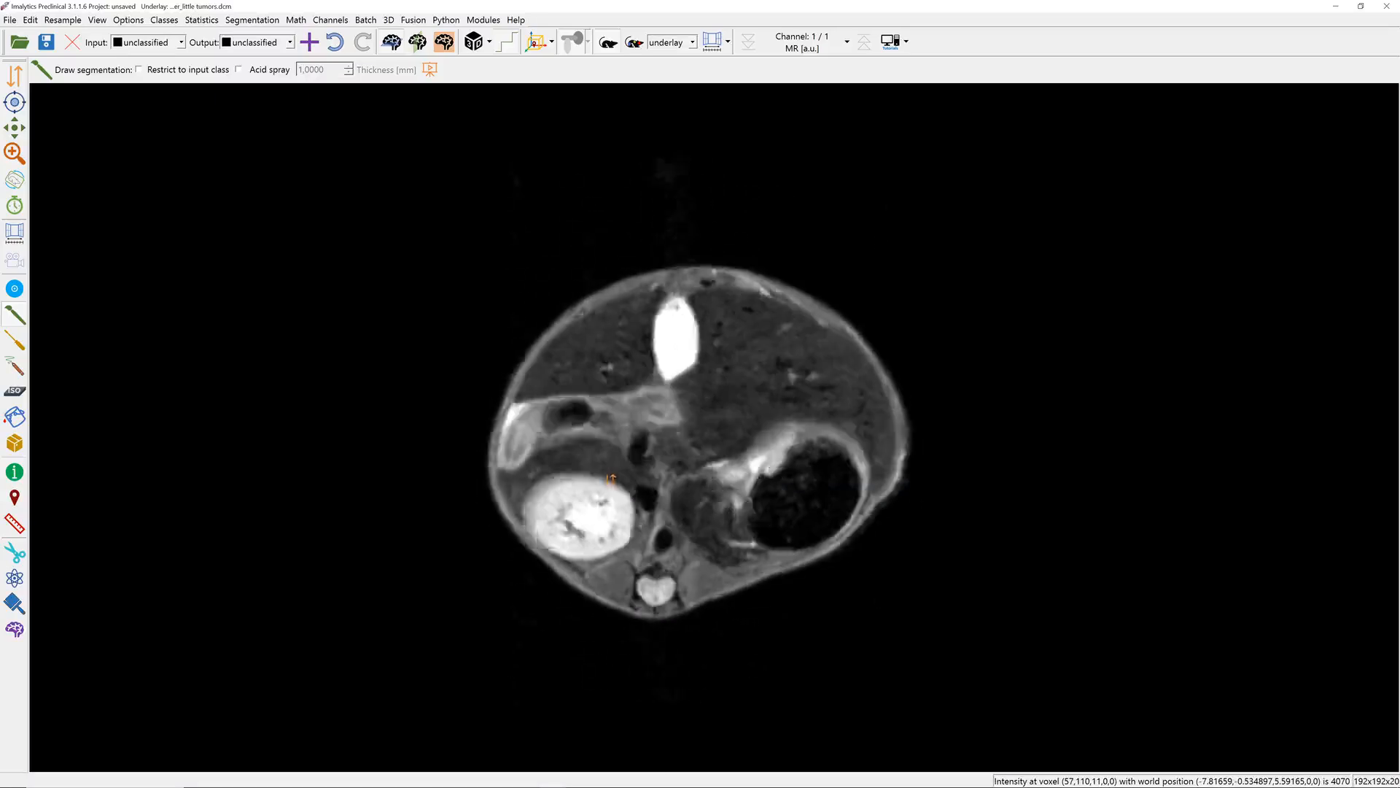
scroll(612, 498, "down", 3)
scroll(612, 498, "up", 3)
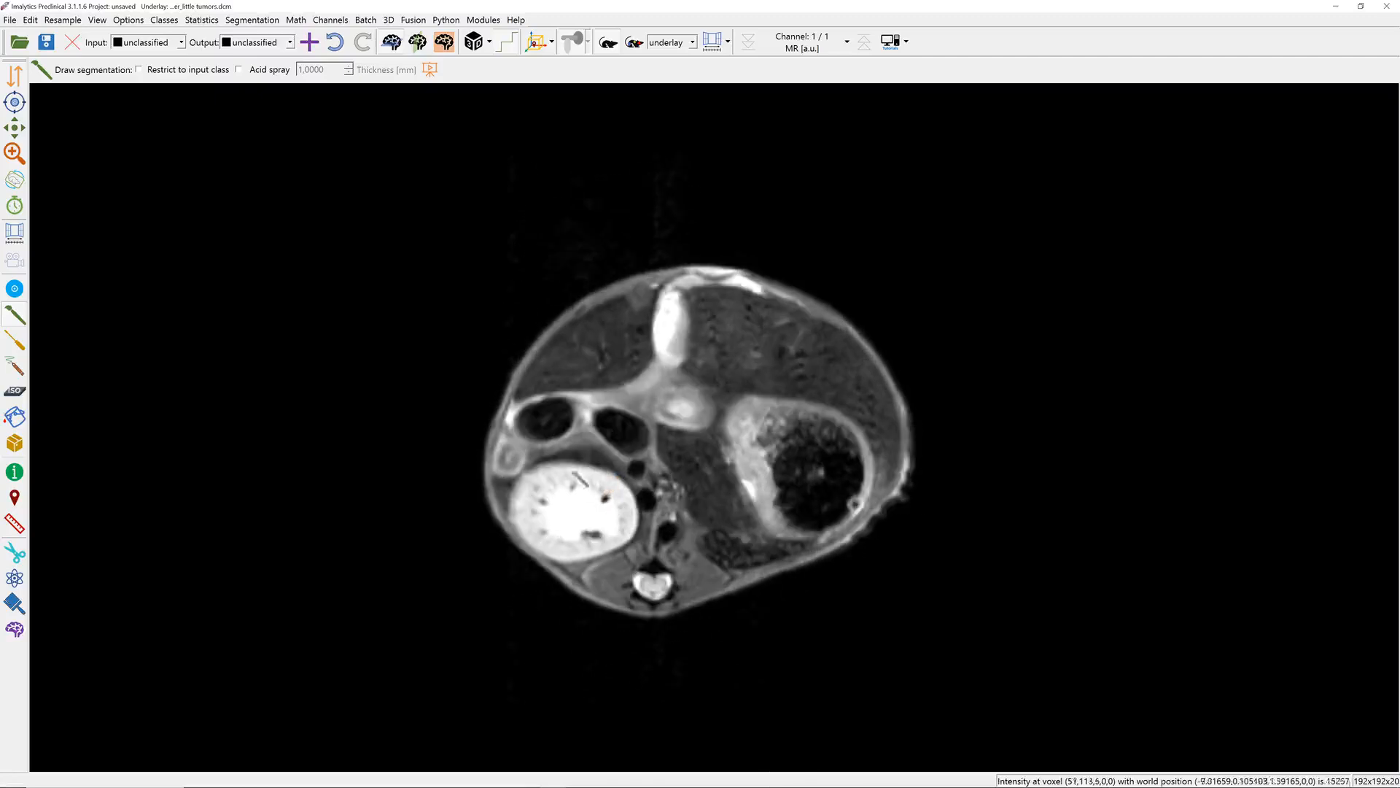
Outline the large bright kidney with double scribbles on three separate slices: its middle and both ends.
left_click(18, 370)
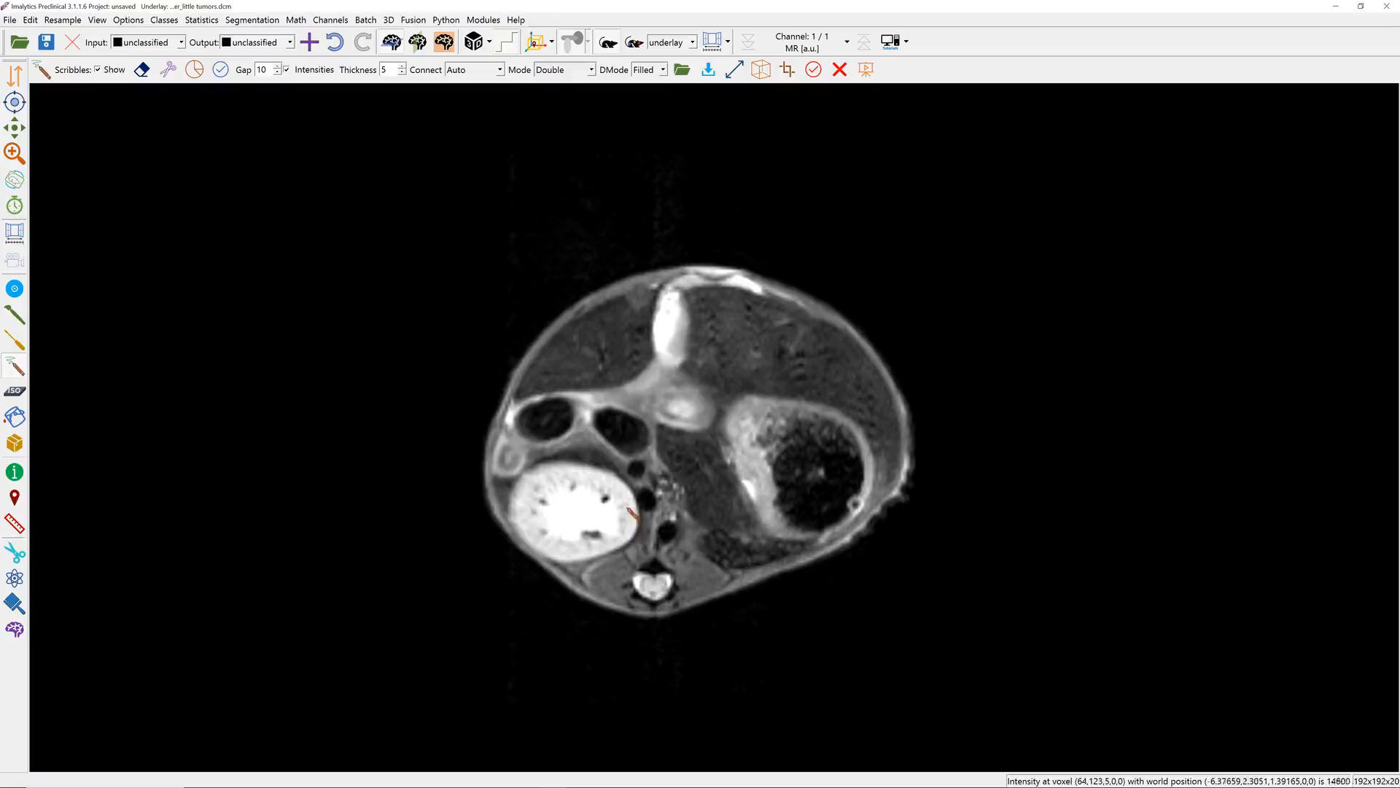
mouse_move(632, 496)
left_mouse_down()
mouse_move(576, 462)
mouse_move(547, 465)
mouse_move(521, 477)
mouse_move(509, 529)
mouse_move(558, 567)
mouse_move(602, 562)
mouse_move(632, 547)
mouse_move(641, 505)
left_mouse_up()
scroll(570, 543, "down", 1)
scroll(570, 544, "down", 5)
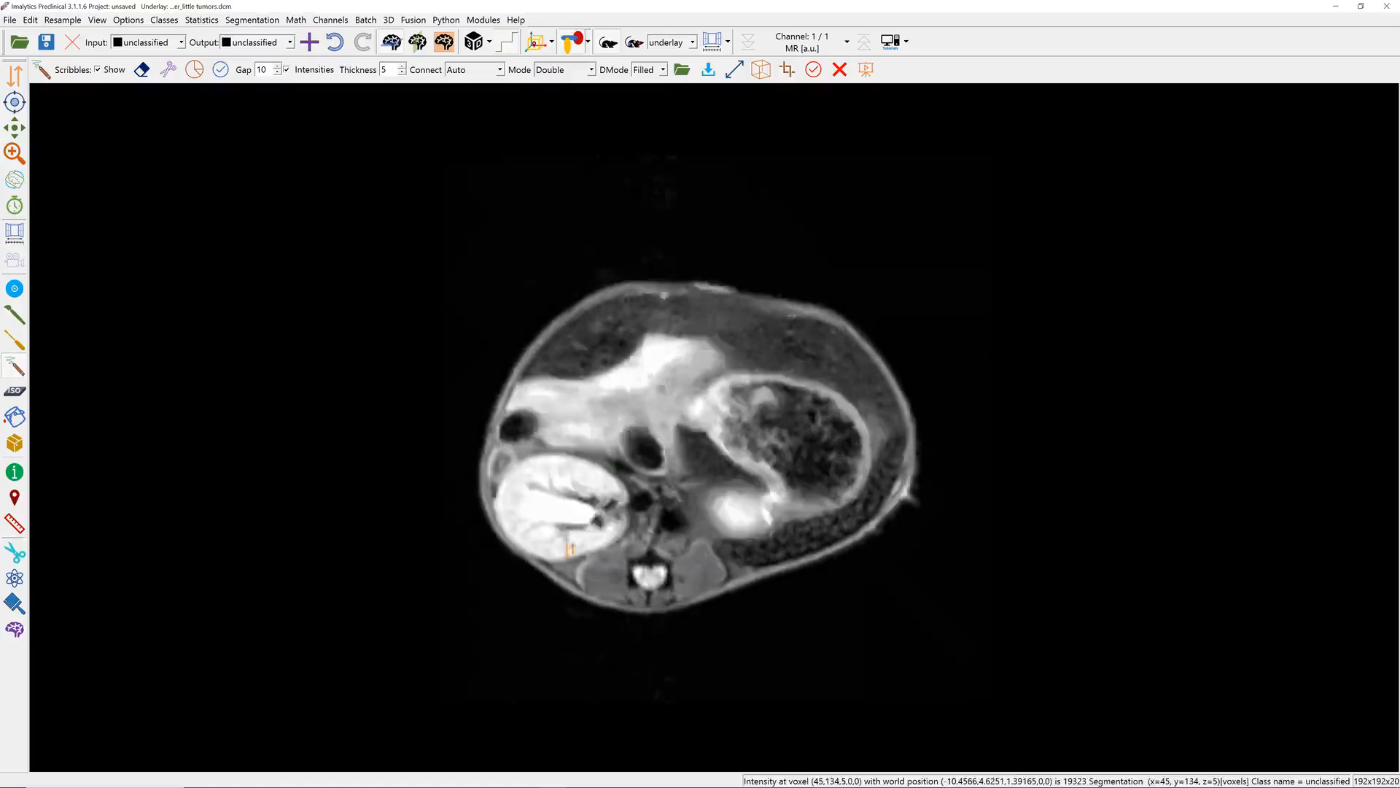
mouse_move(616, 492)
left_mouse_down()
mouse_move(543, 448)
mouse_move(487, 511)
mouse_move(503, 544)
mouse_move(555, 558)
mouse_move(595, 552)
mouse_move(613, 503)
left_mouse_up()
scroll(606, 503, "down", 8)
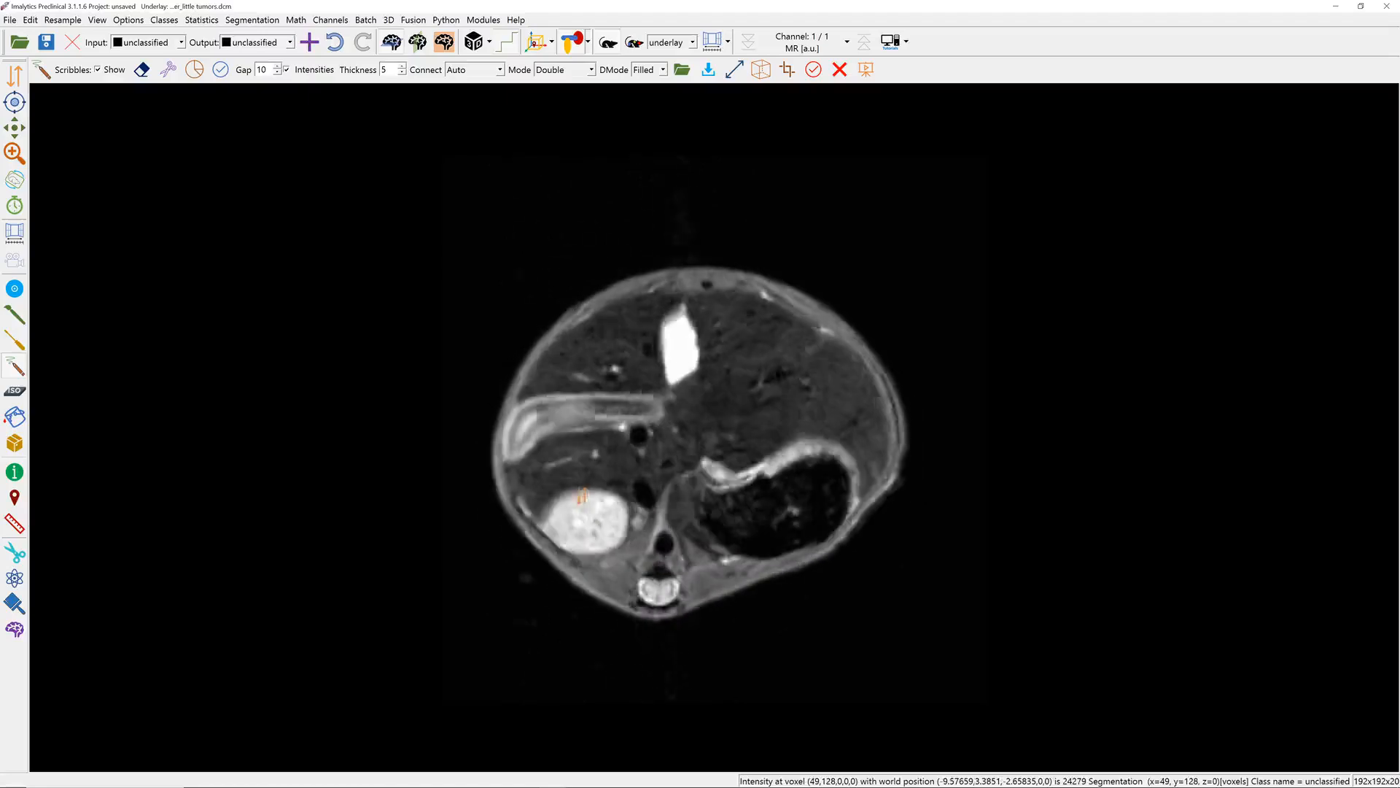
mouse_move(611, 505)
left_mouse_down()
mouse_move(565, 518)
mouse_move(580, 551)
mouse_move(616, 549)
mouse_move(616, 506)
left_mouse_up()
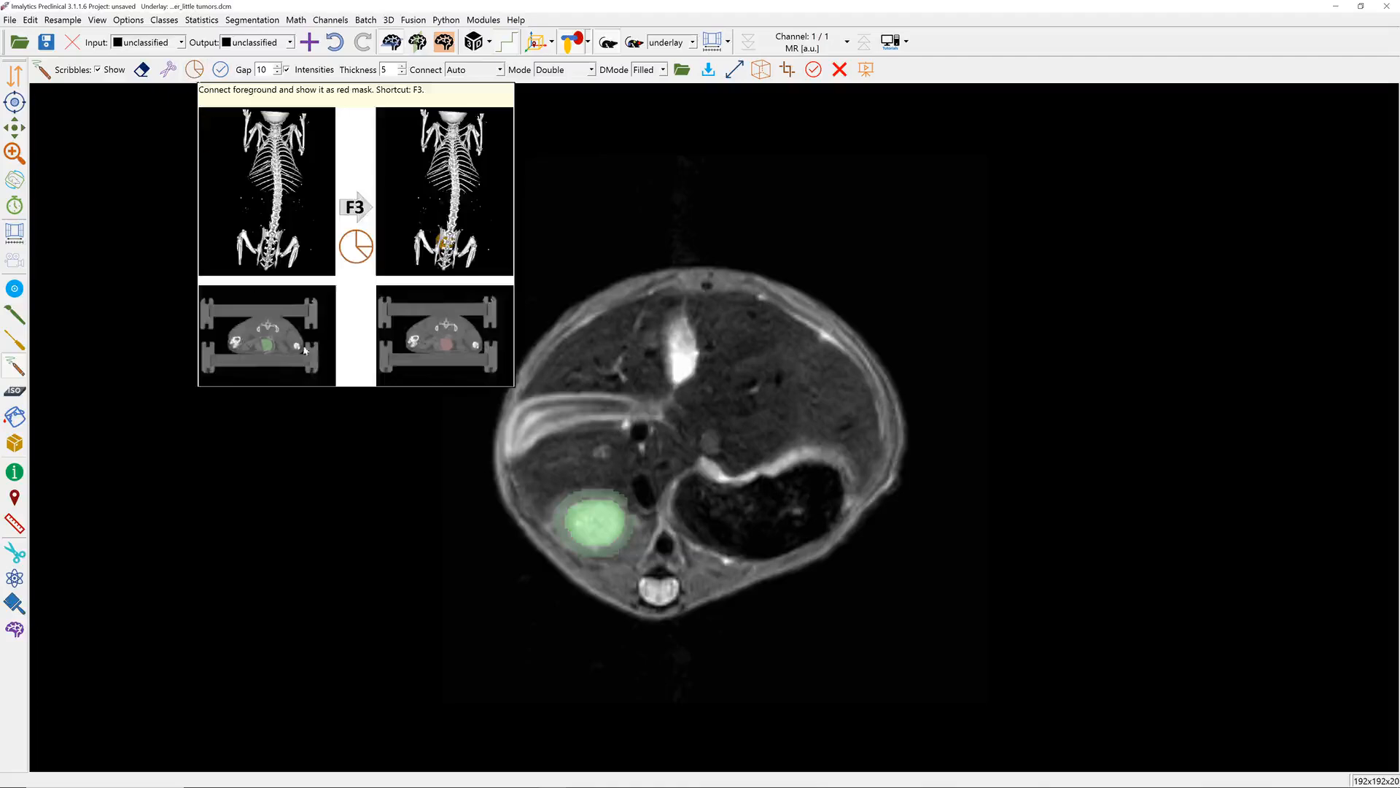
Connect the kidney scribbles into a 3D mask and apply it to a new class named Kidney.
left_click(195, 70)
mouse_move(402, 374)
left_mouse_down()
mouse_move(404, 410)
mouse_move(400, 358)
left_mouse_up()
left_click(309, 42)
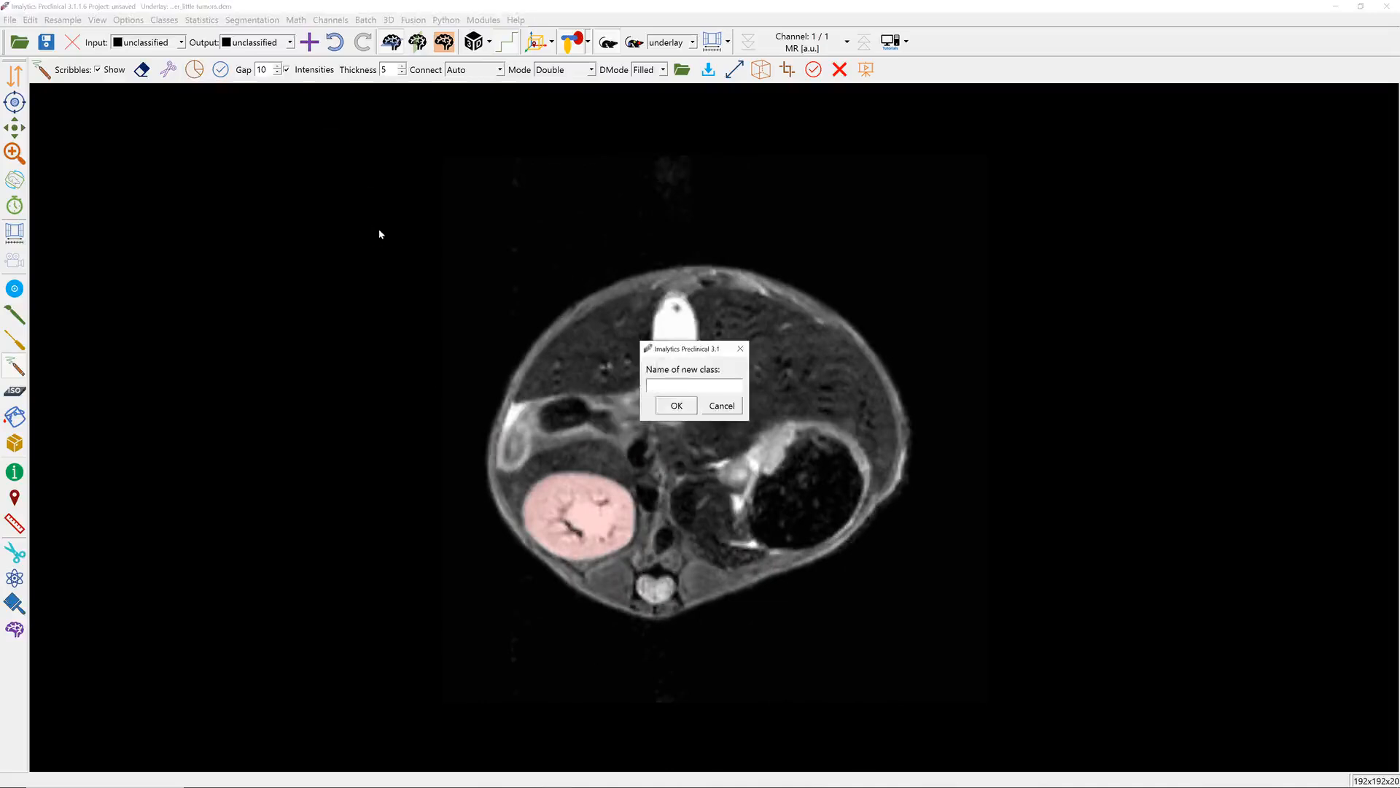
type("Kidney")
key("Return")
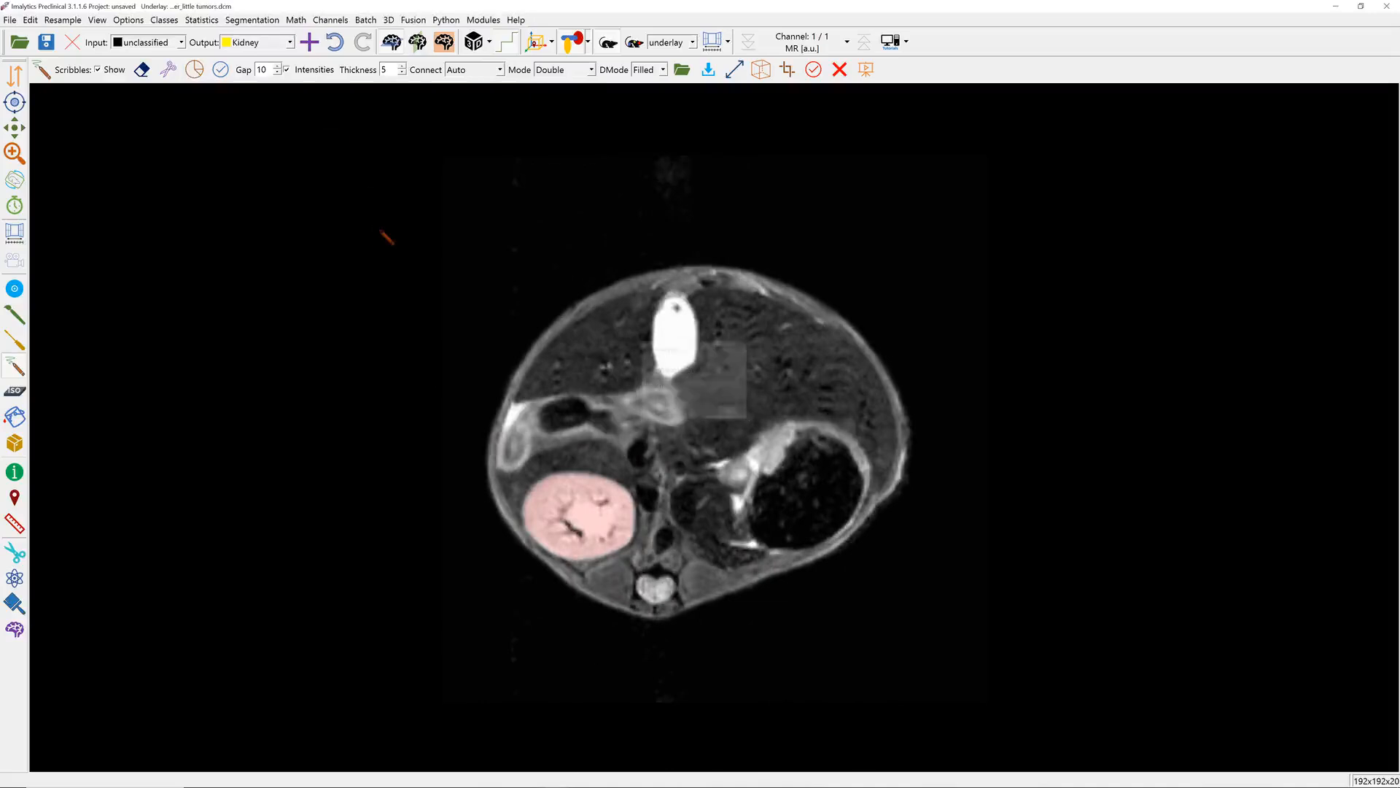
left_click(220, 70)
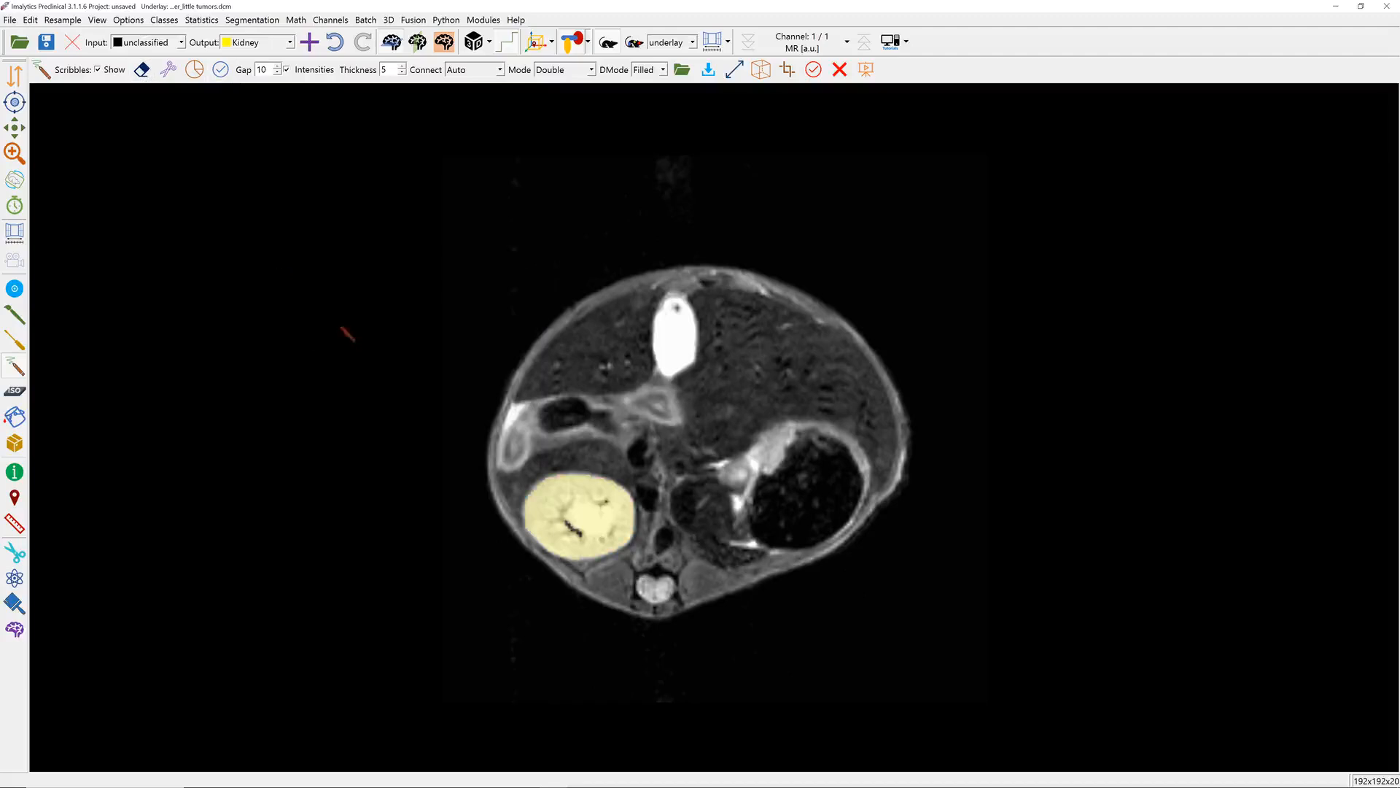
scroll(354, 350, "down", 3)
mouse_move(359, 341)
left_mouse_down()
mouse_move(352, 320)
mouse_move(356, 344)
left_mouse_up()
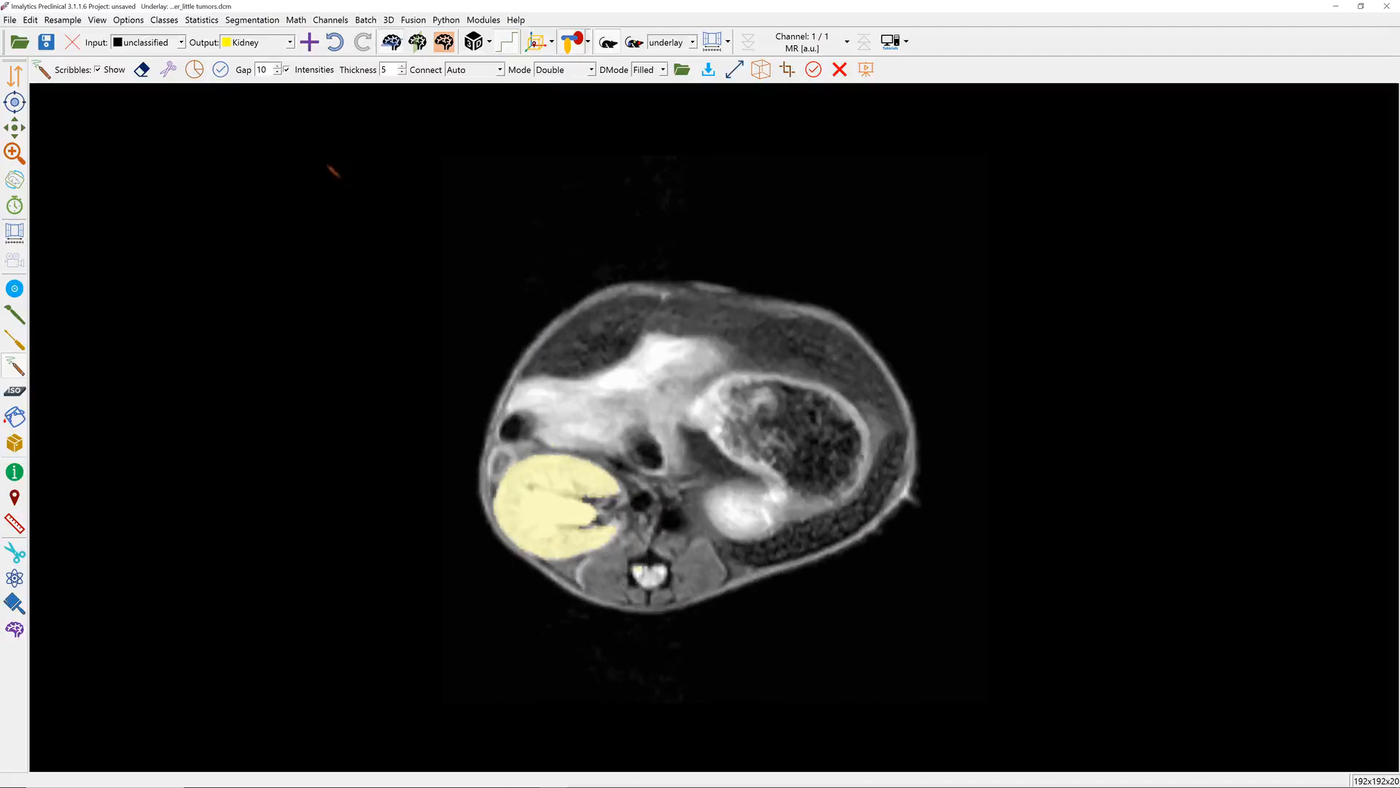
Create a new output class named Spleen.
left_click(314, 47)
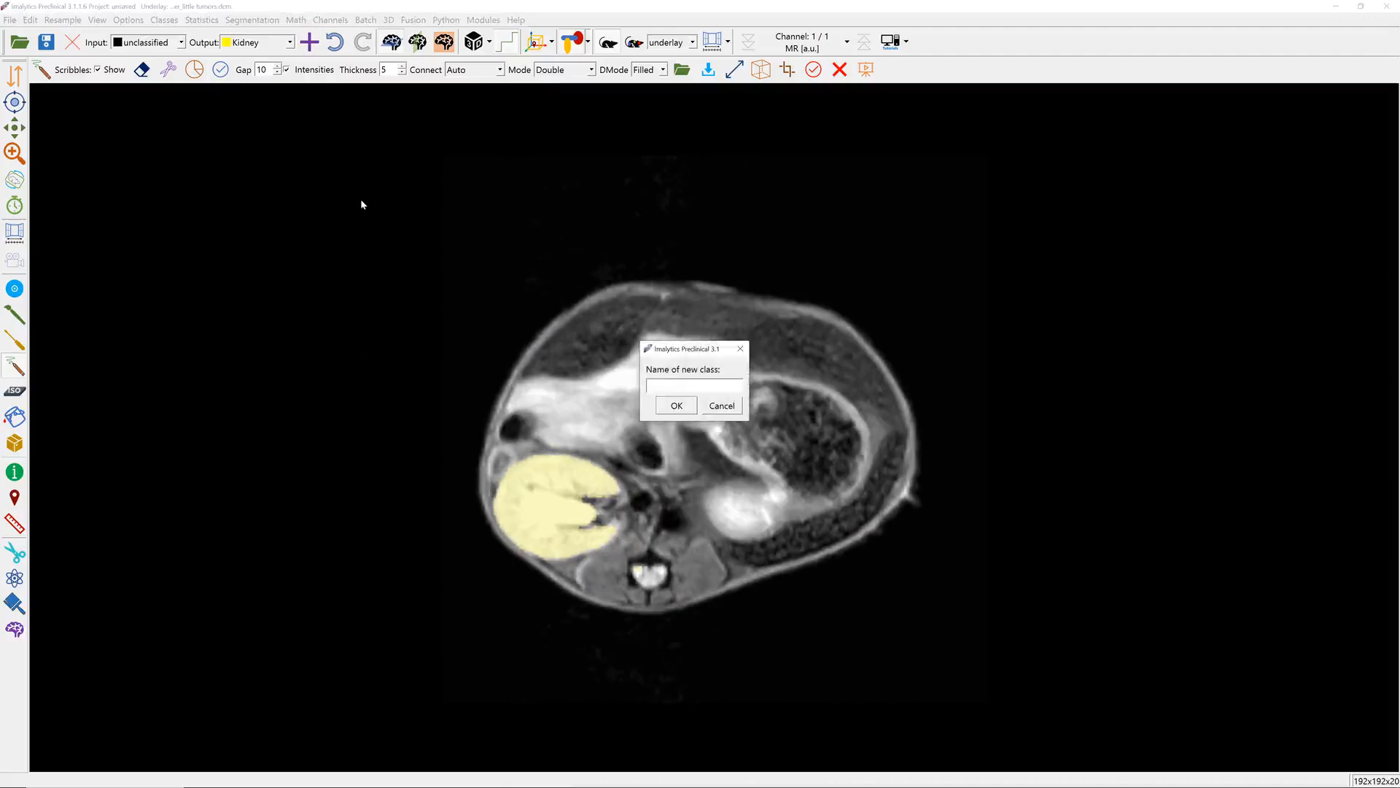
type("Spleen")
key("Return")
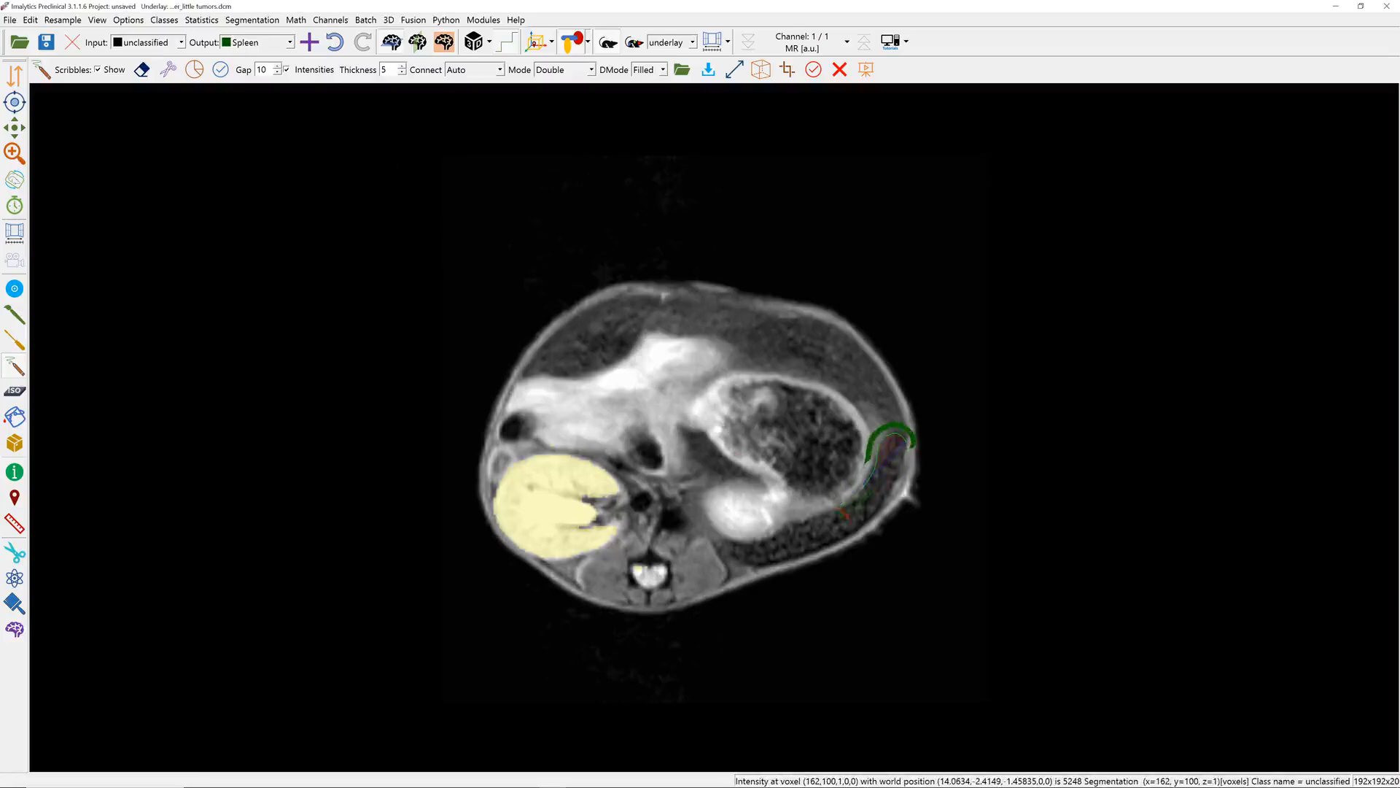
Outline the spleen with double scribbles on slices 1, 0, 4 and 7, and connect them into a preview mask.
mouse_move(782, 546)
left_mouse_down()
mouse_move(744, 558)
mouse_move(791, 569)
mouse_move(850, 541)
left_mouse_up()
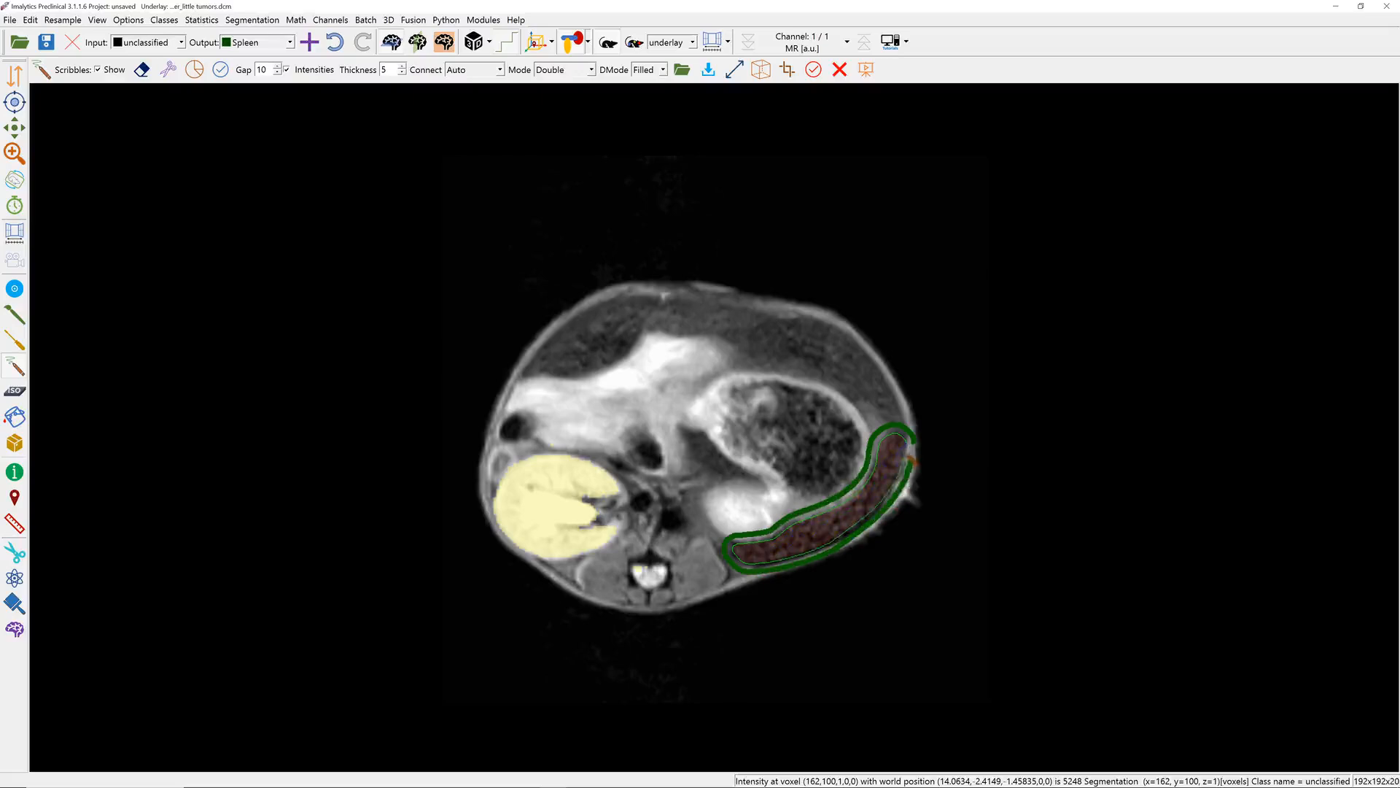
left_click_drag(913, 460, 915, 445)
scroll(915, 445, "down", 2)
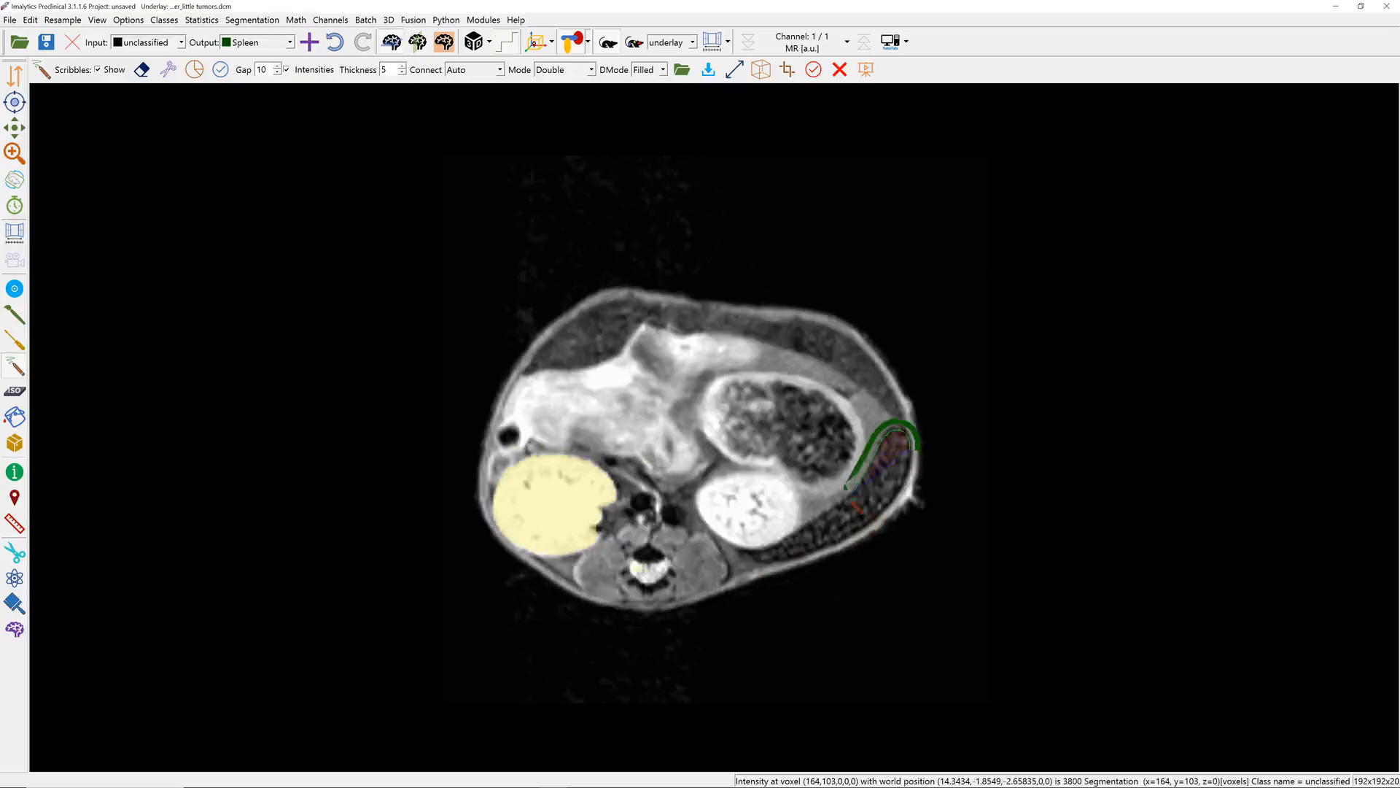
mouse_move(791, 528)
left_mouse_down()
mouse_move(736, 558)
mouse_move(795, 563)
mouse_move(850, 546)
left_mouse_up()
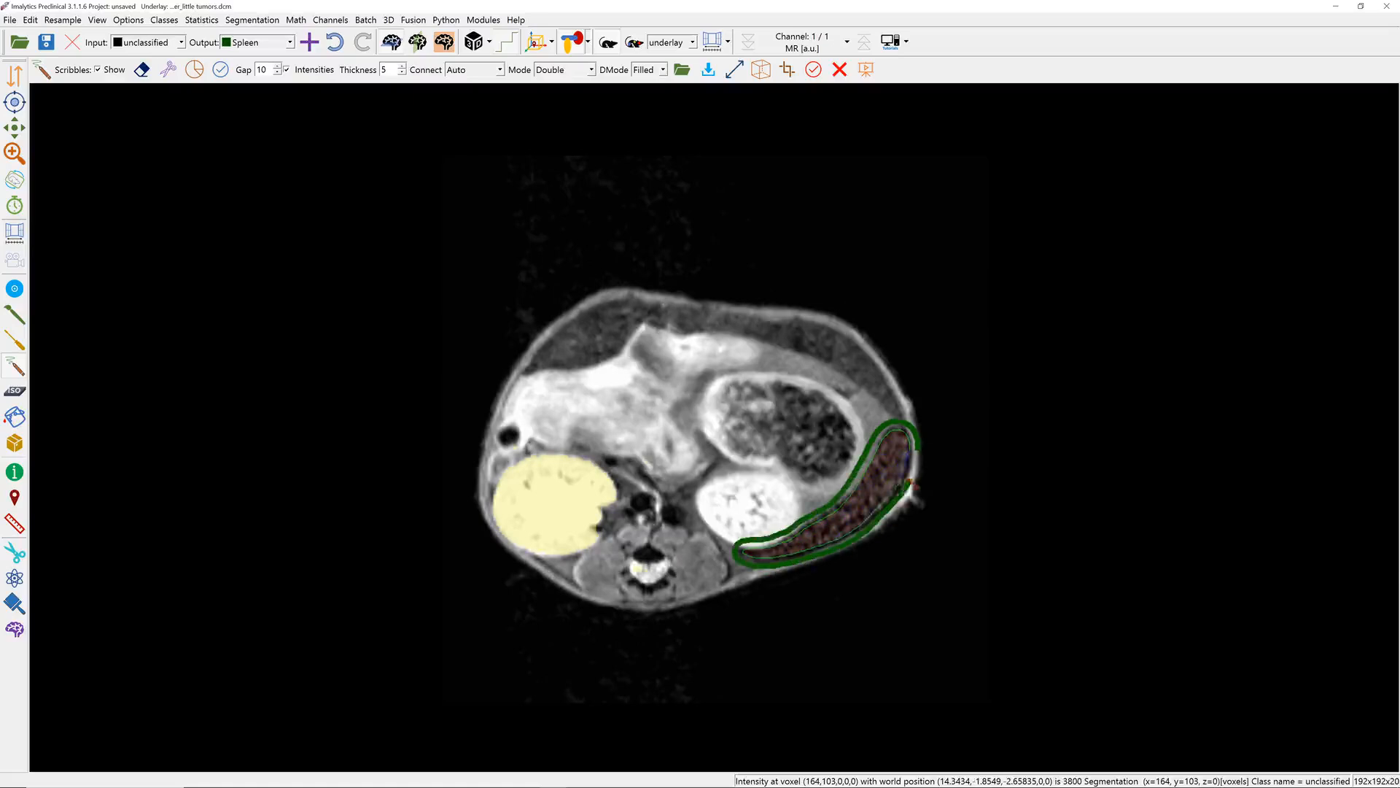
left_click_drag(910, 482, 912, 488)
scroll(839, 536, "up", 4)
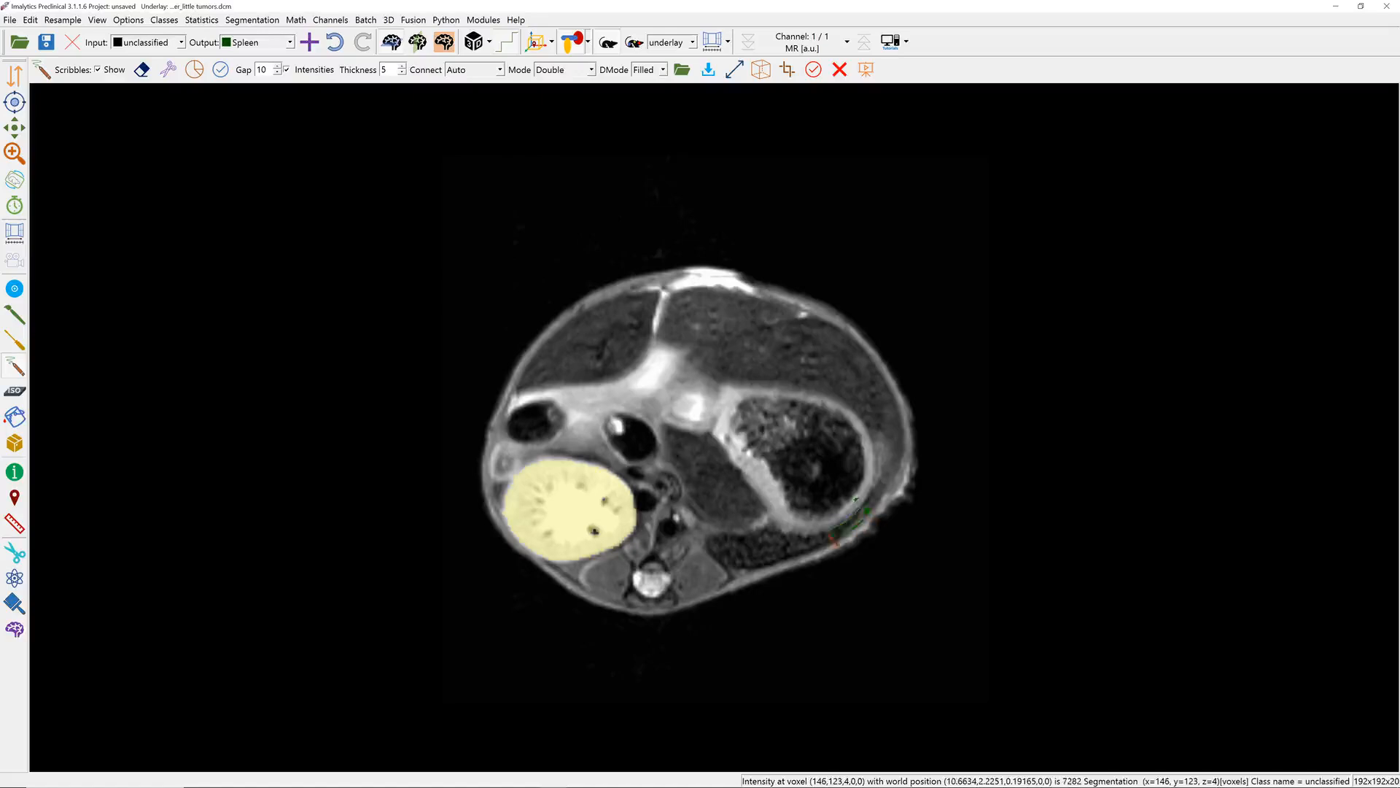
mouse_move(713, 540)
left_mouse_down()
mouse_move(721, 564)
mouse_move(775, 566)
mouse_move(863, 515)
left_mouse_up()
scroll(751, 547, "up", 3)
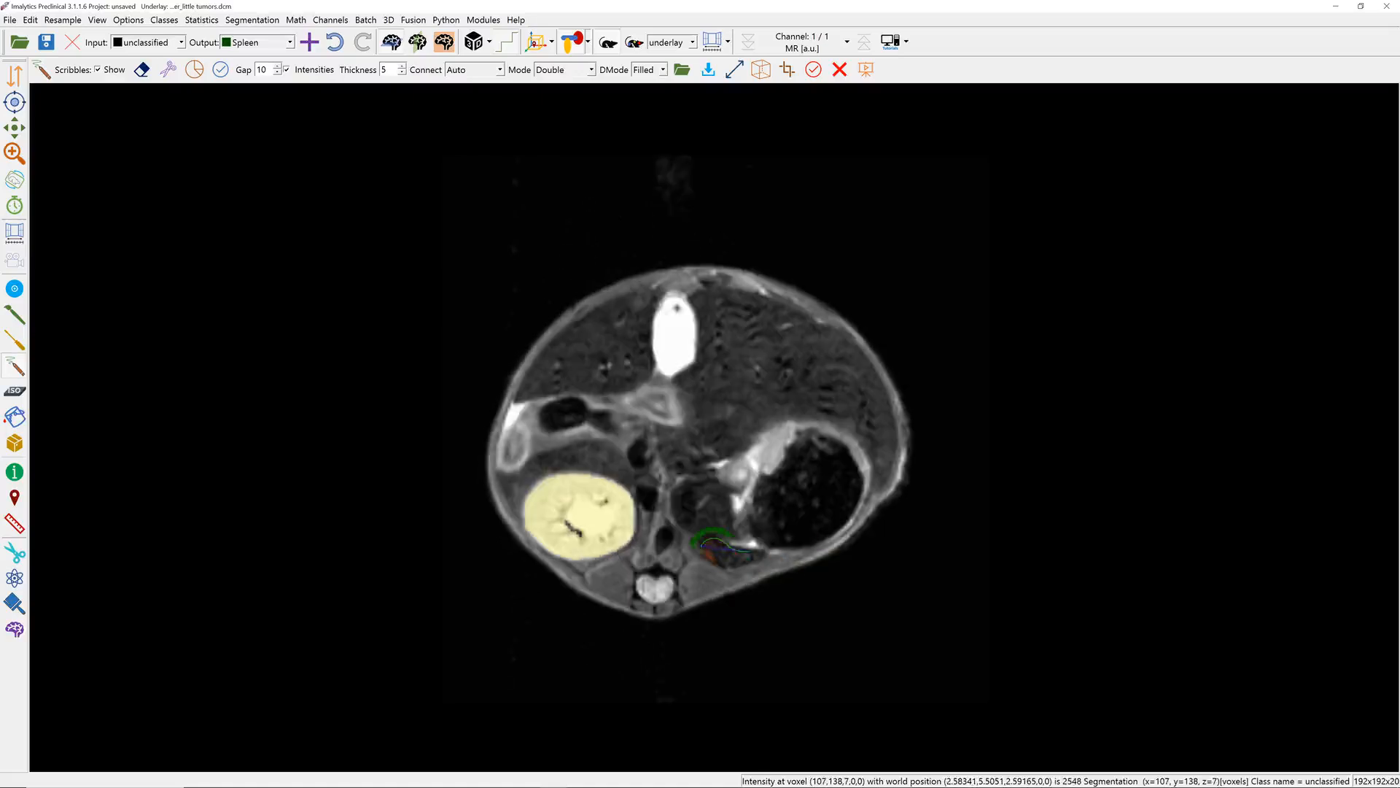
left_click_drag(760, 557, 756, 548)
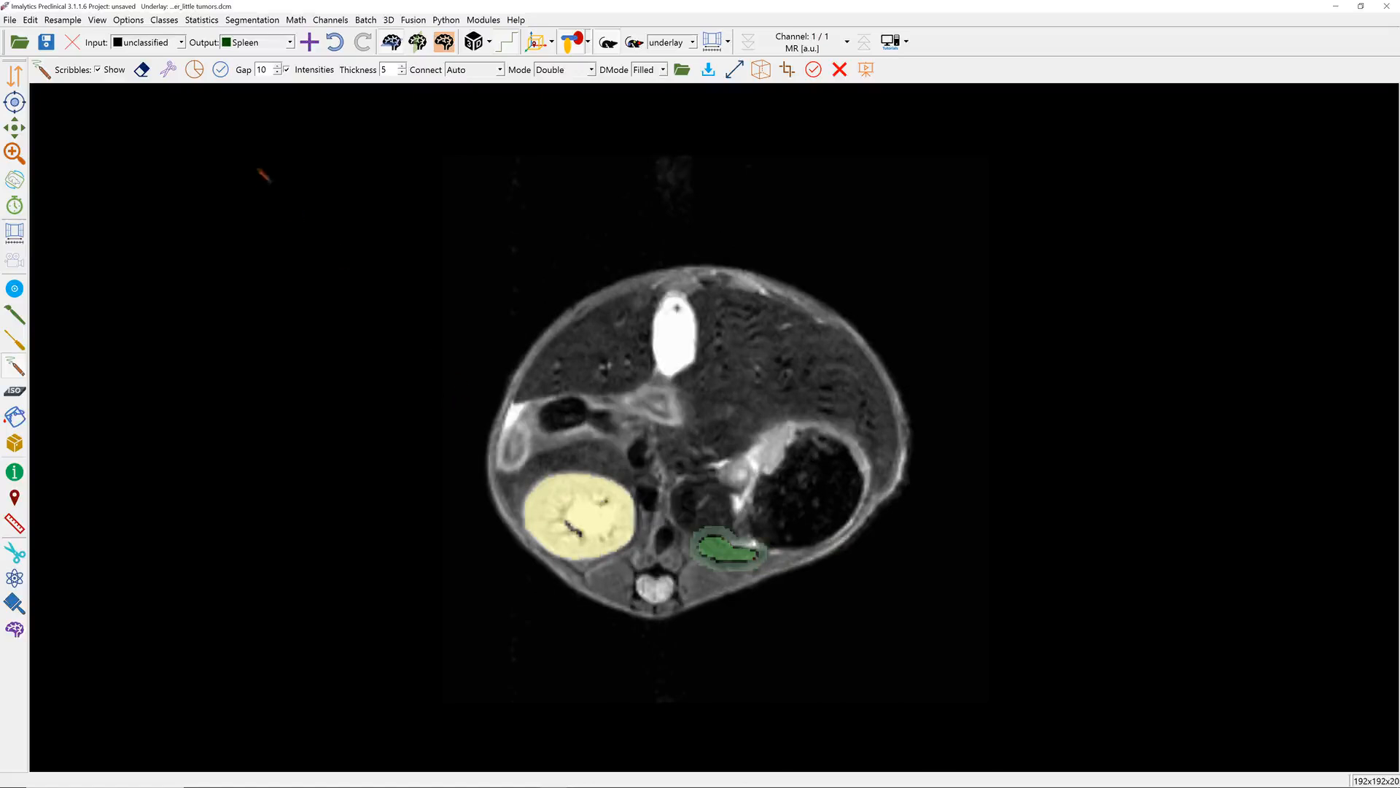
left_click(194, 70)
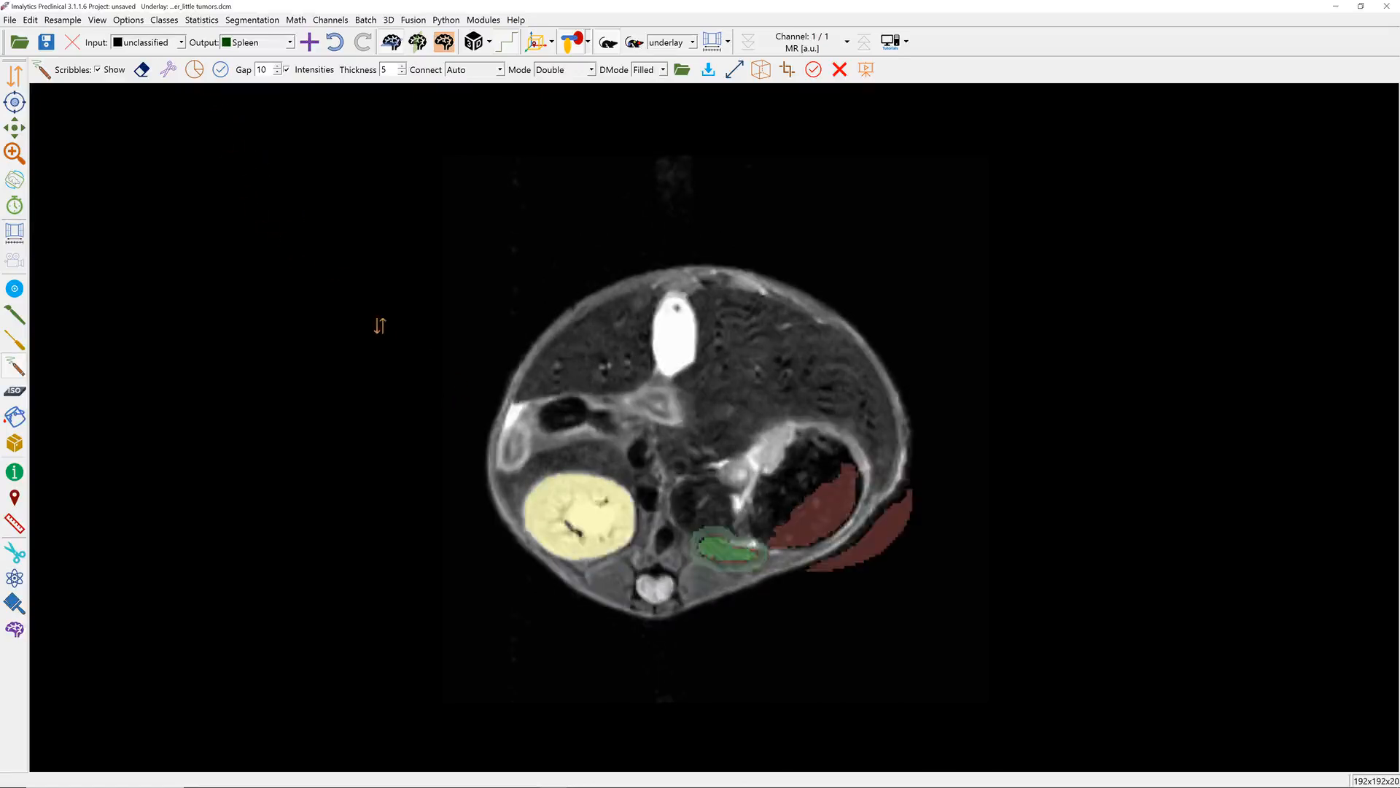
scroll(380, 326, "up", 3)
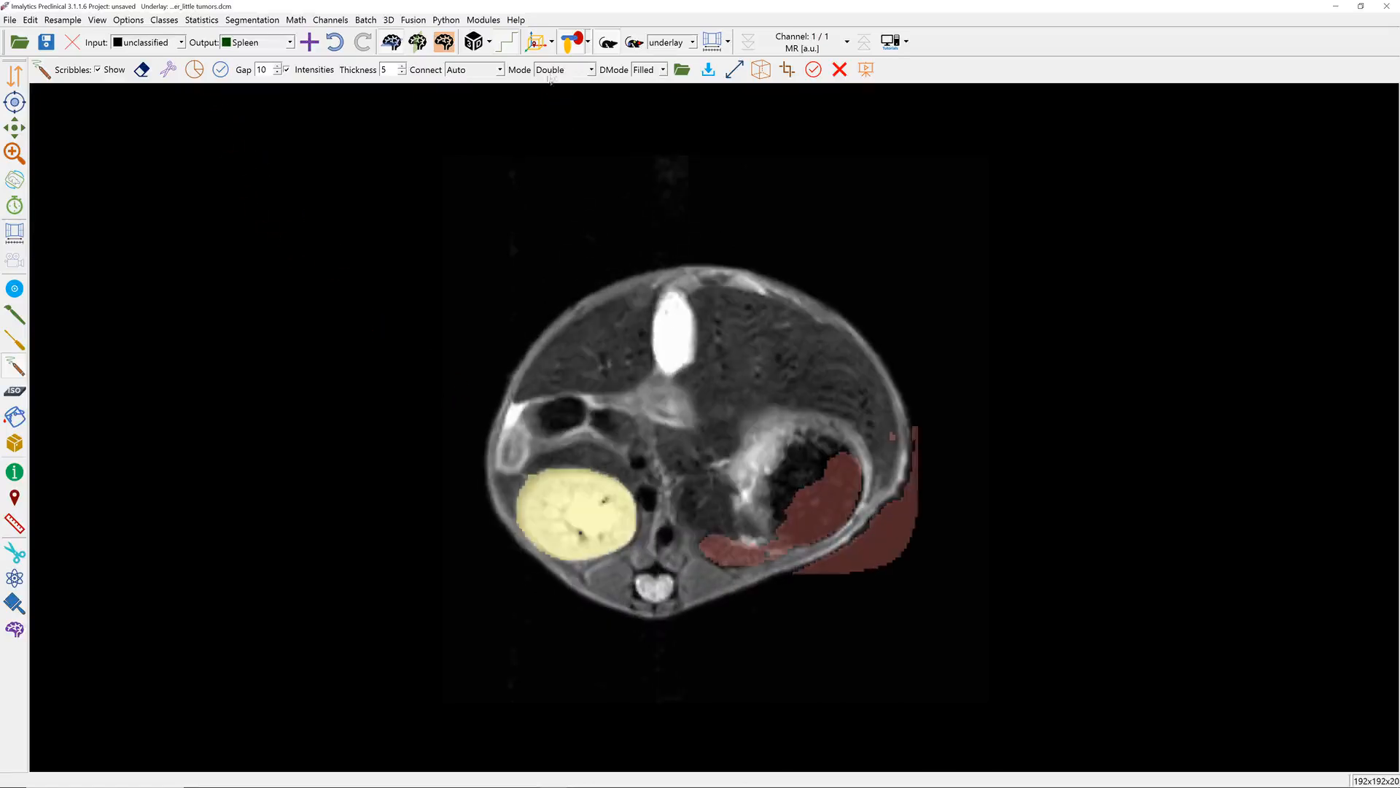
Mark the wrongly included stomach and body-edge areas around the spleen with Background scribbles on slices 6, 4 and 3.
left_click(553, 70)
left_click(564, 100)
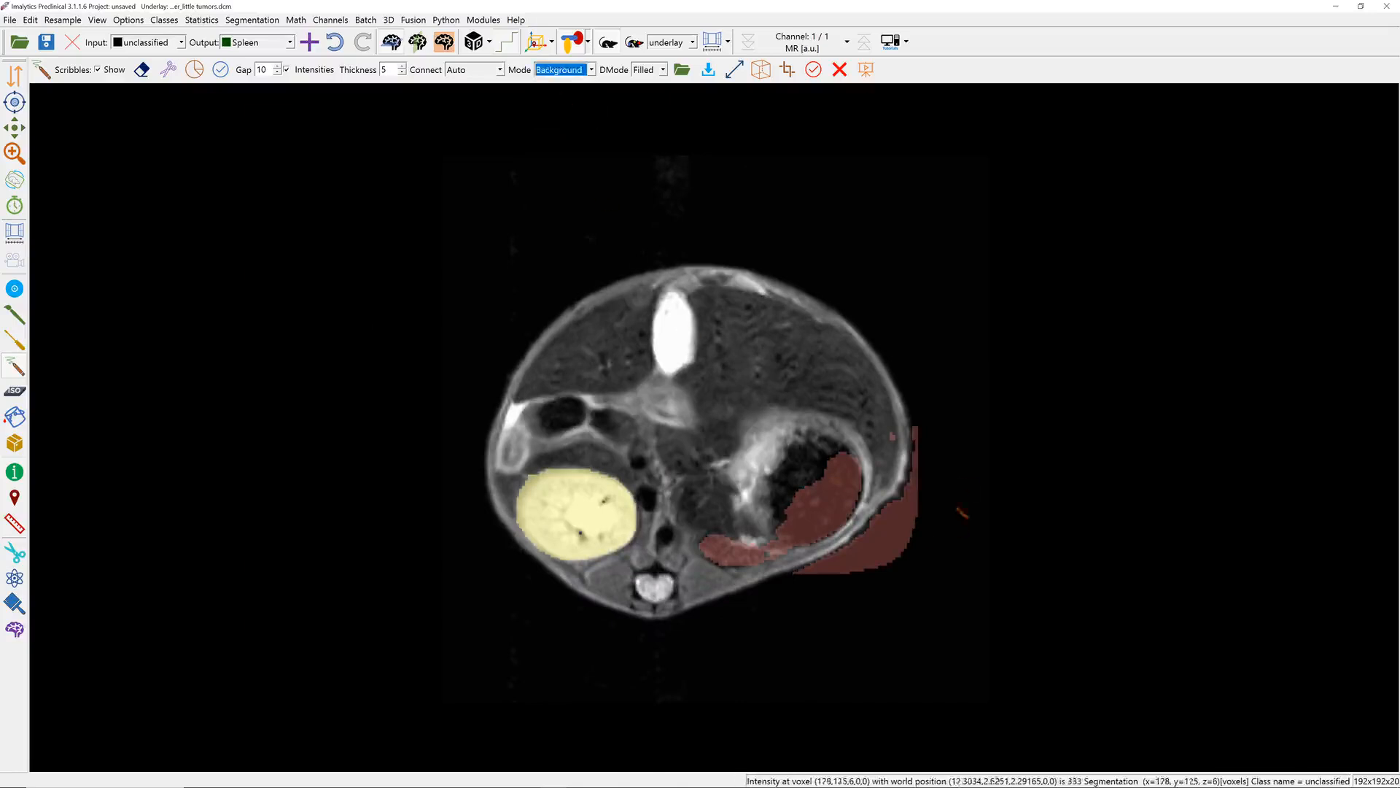
left_click_drag(901, 444, 893, 415)
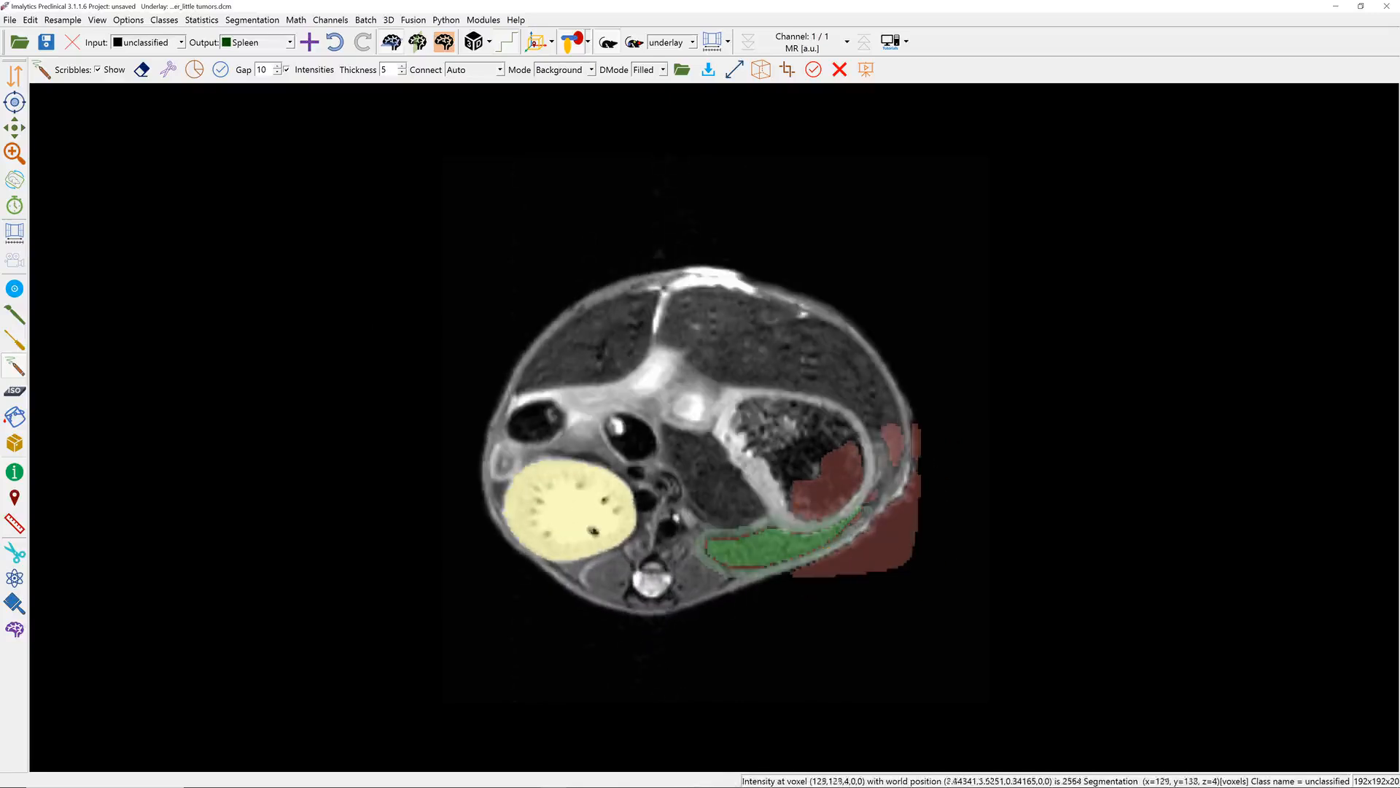
mouse_move(779, 502)
left_mouse_down()
mouse_move(839, 524)
mouse_move(809, 427)
left_mouse_up()
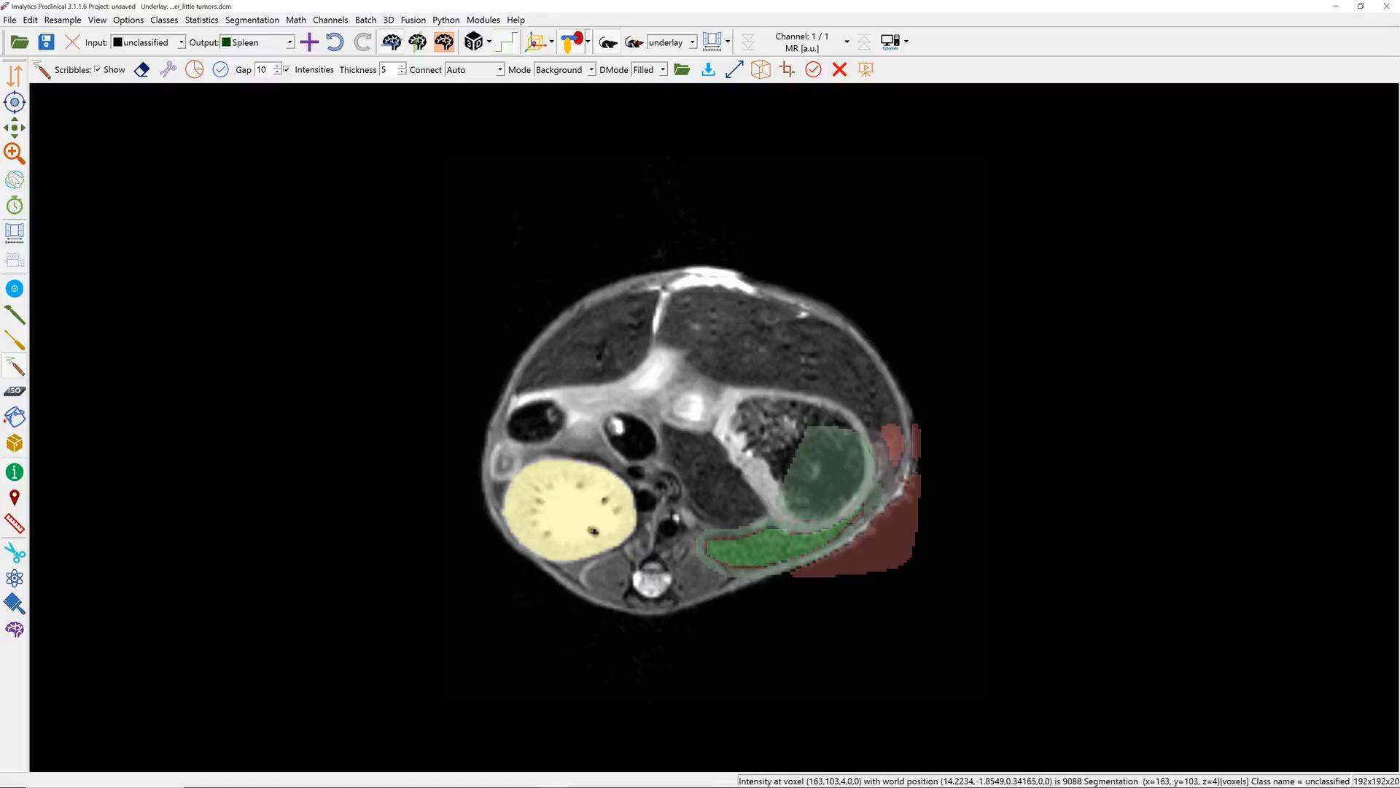
mouse_move(902, 478)
left_mouse_down()
mouse_move(886, 469)
mouse_move(930, 464)
left_mouse_up()
left_click_drag(933, 468, 903, 483)
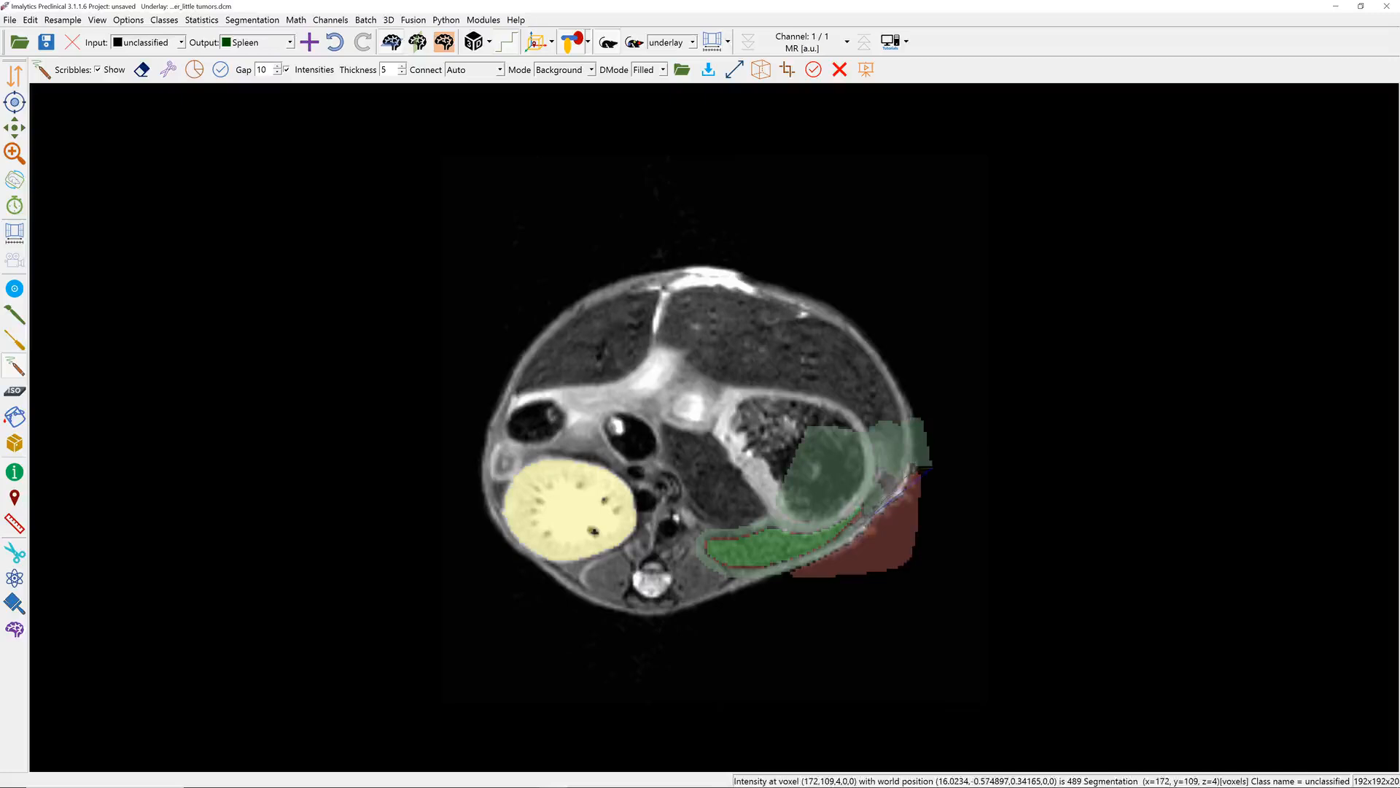
left_click_drag(800, 590, 793, 582)
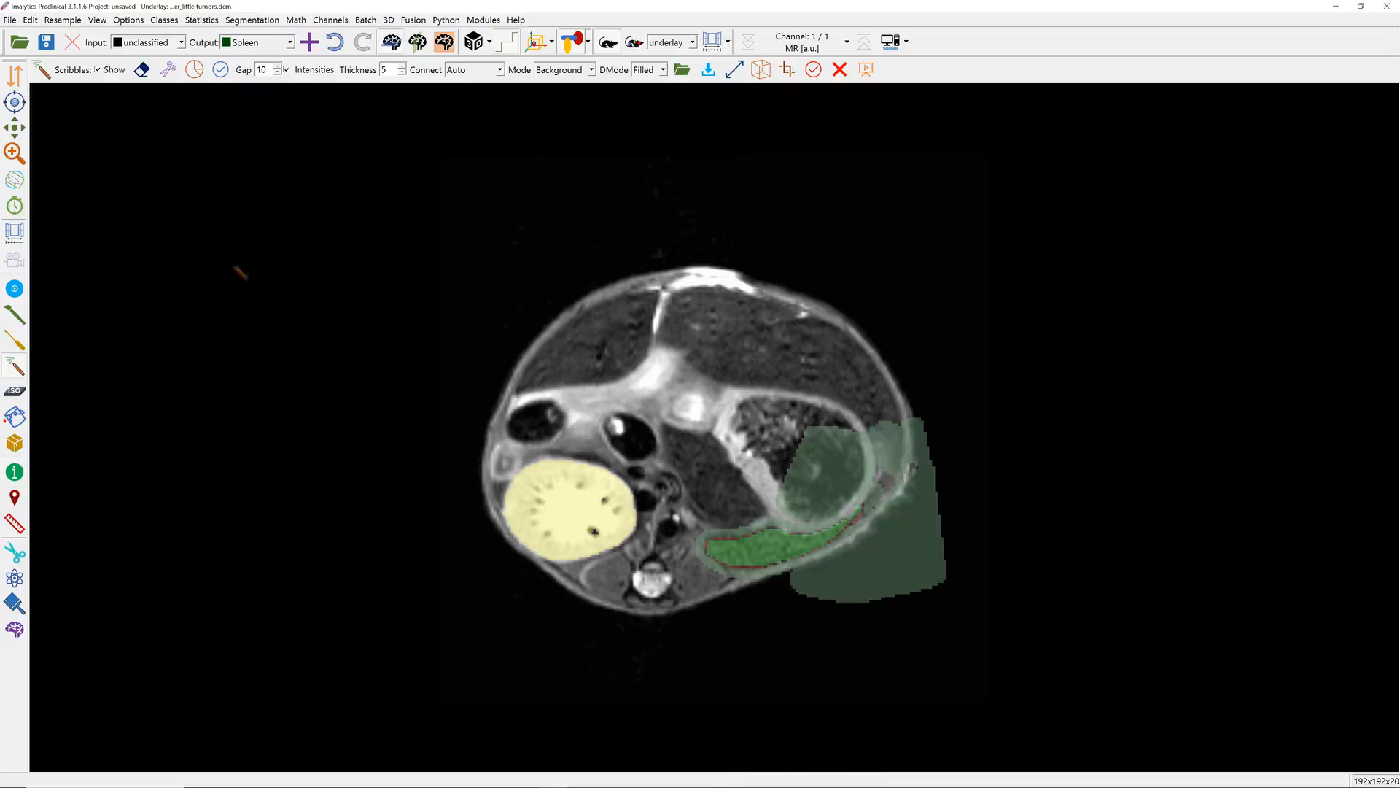
mouse_move(321, 257)
left_mouse_down()
mouse_move(322, 275)
mouse_move(322, 241)
mouse_move(324, 254)
left_mouse_up()
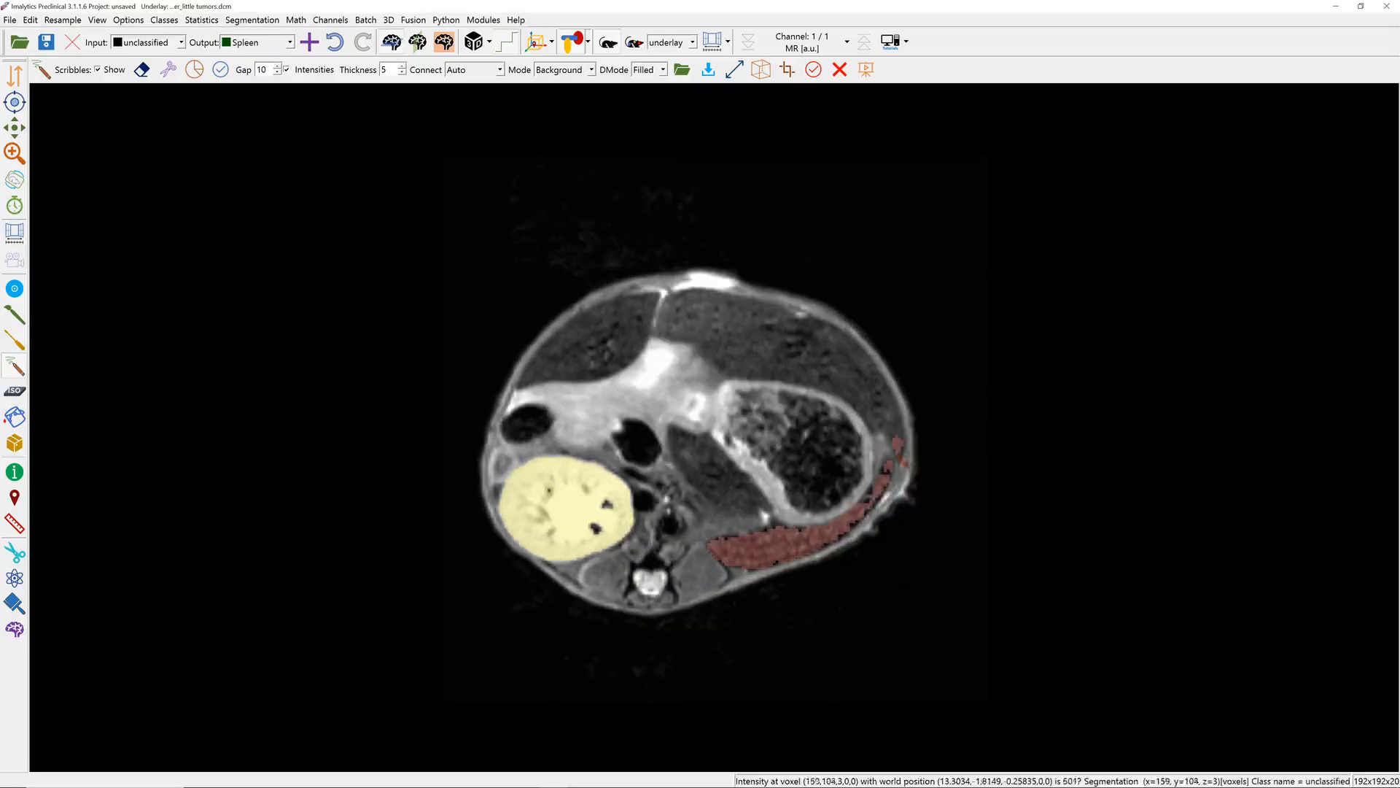
left_click_drag(898, 457, 890, 439)
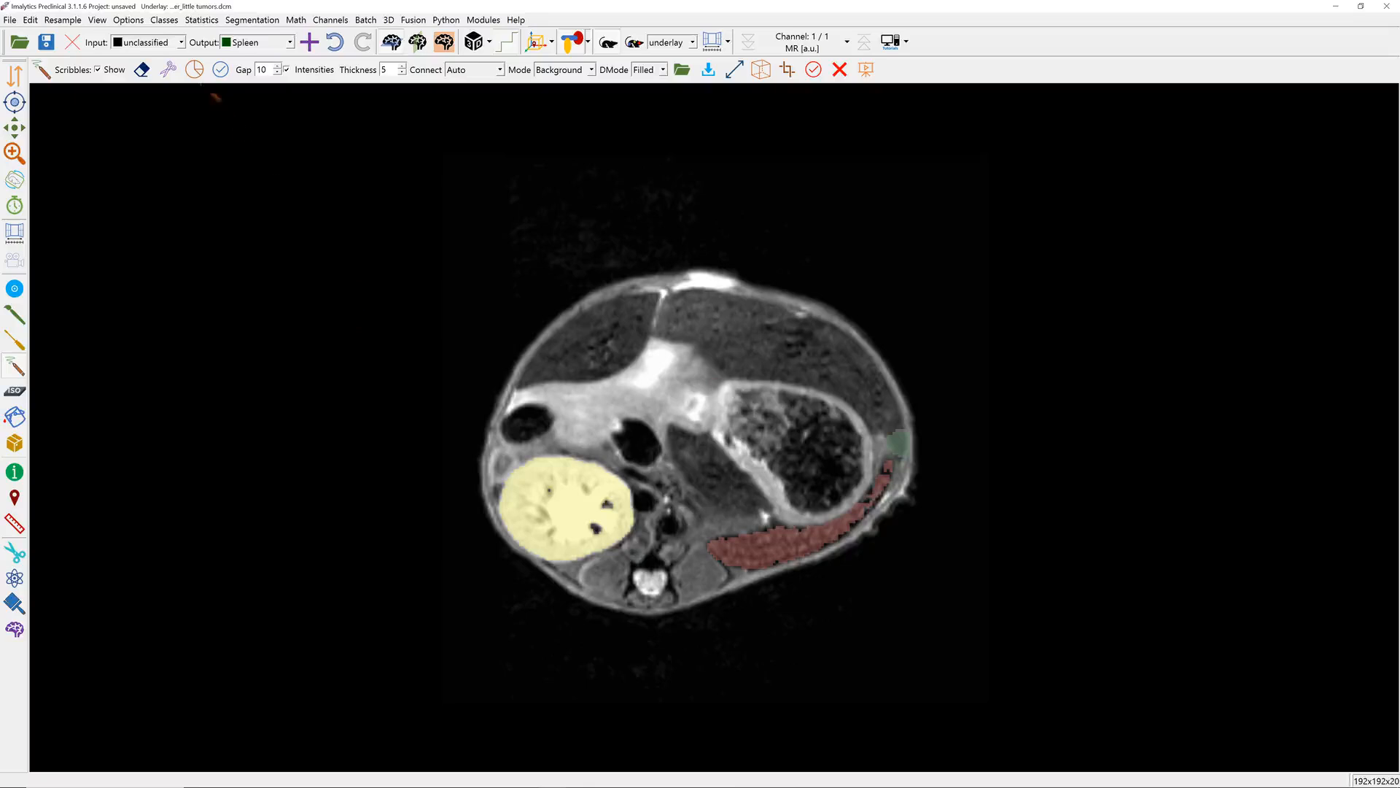
Check the corrected preview mask across the slices and accept it as the Spleen class.
scroll(368, 263, "down", 5)
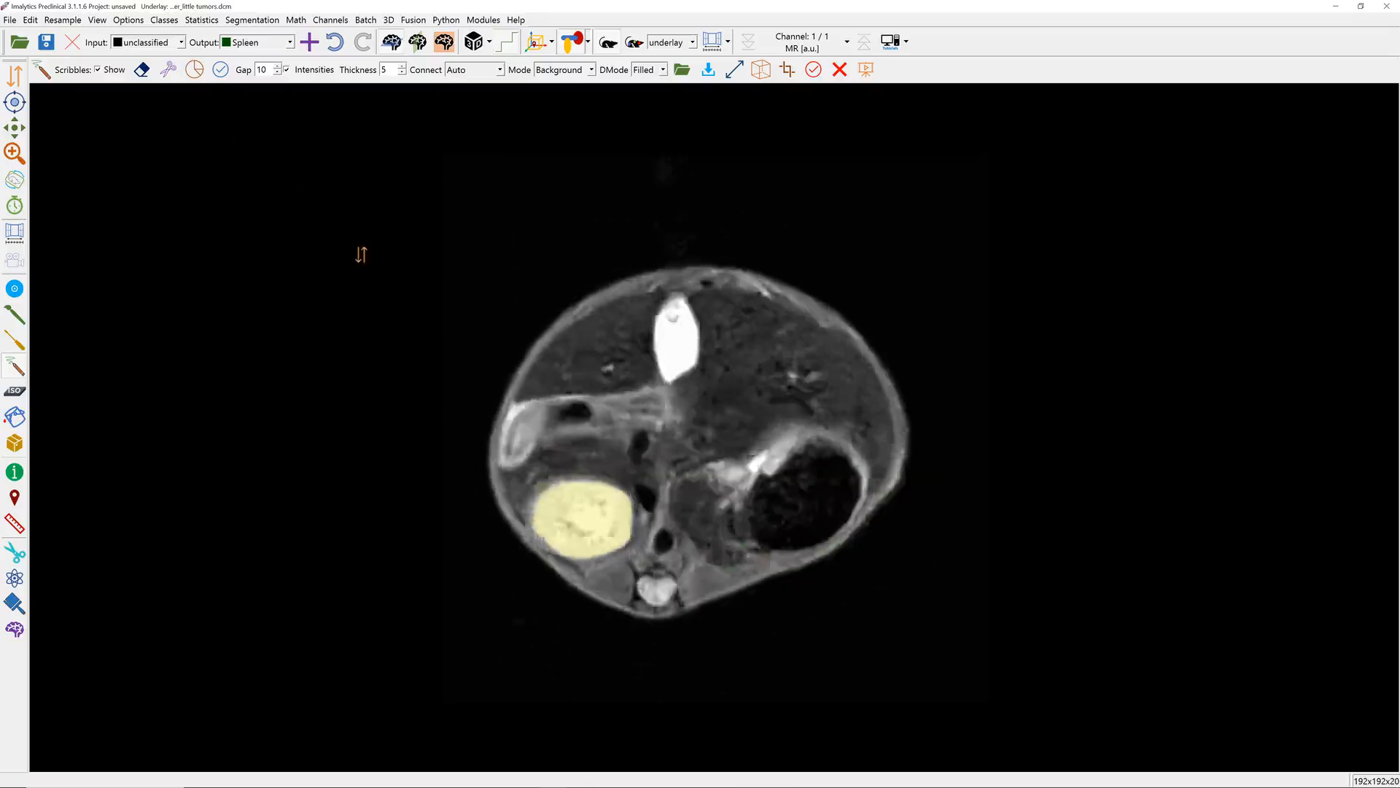
scroll(360, 264, "down", 1)
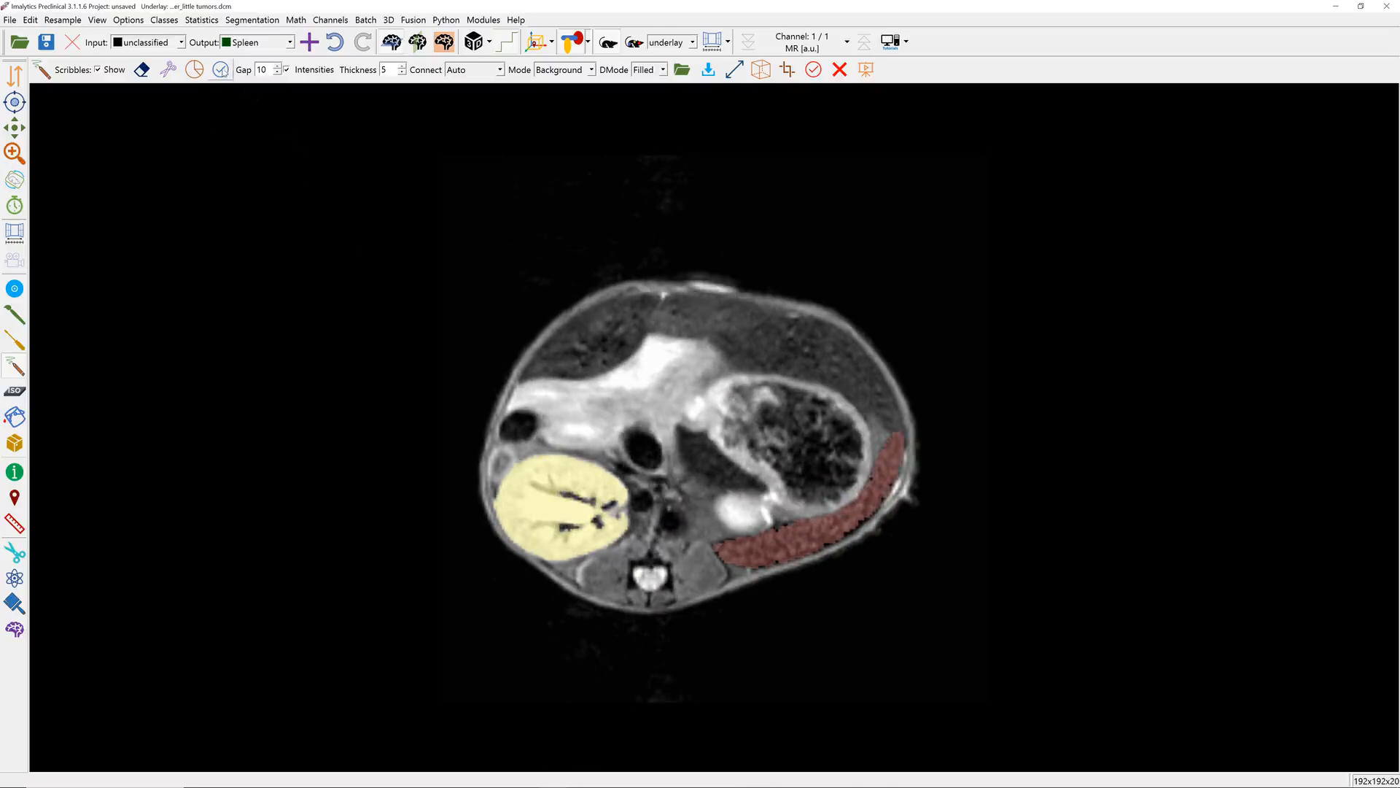
left_click(221, 70)
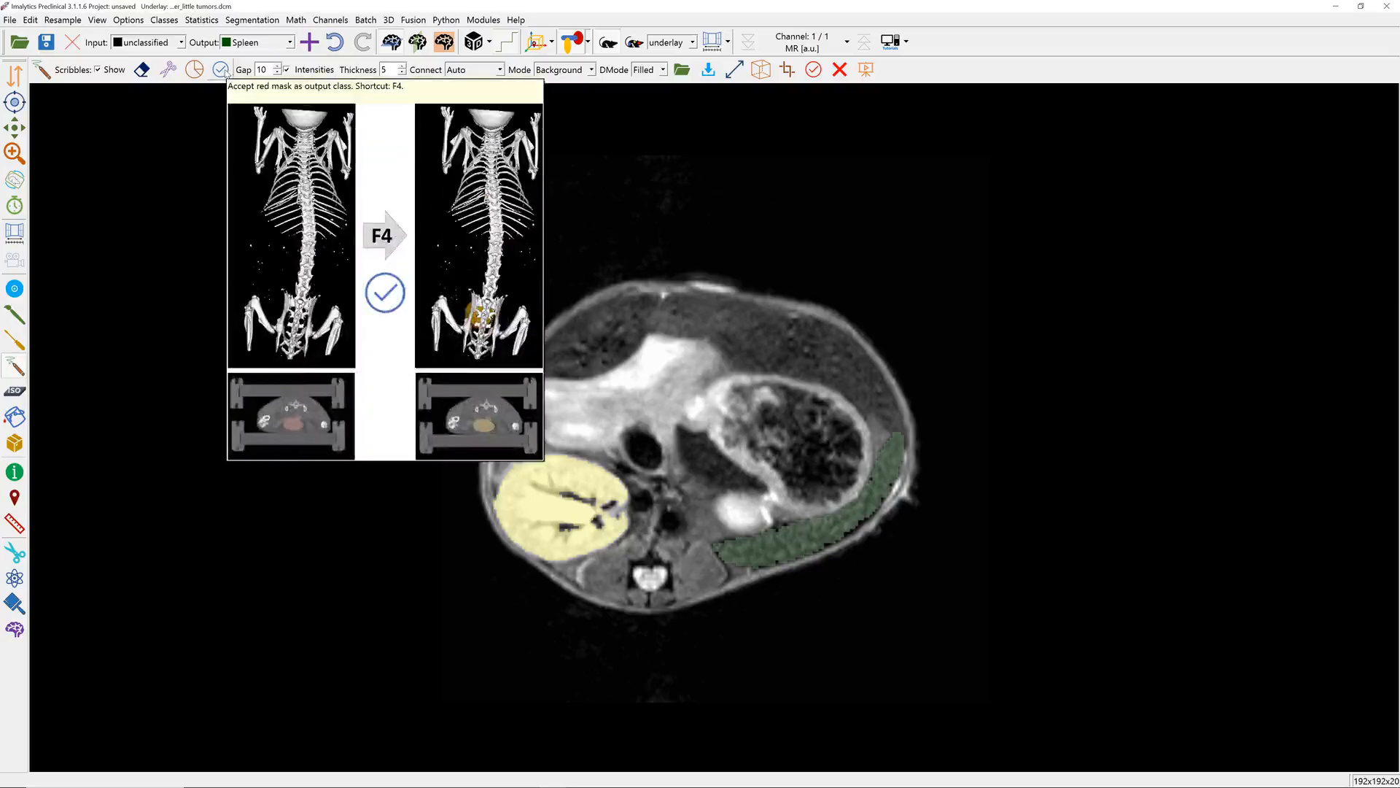
mouse_move(414, 293)
left_mouse_down()
mouse_move(417, 281)
mouse_move(412, 293)
left_mouse_up()
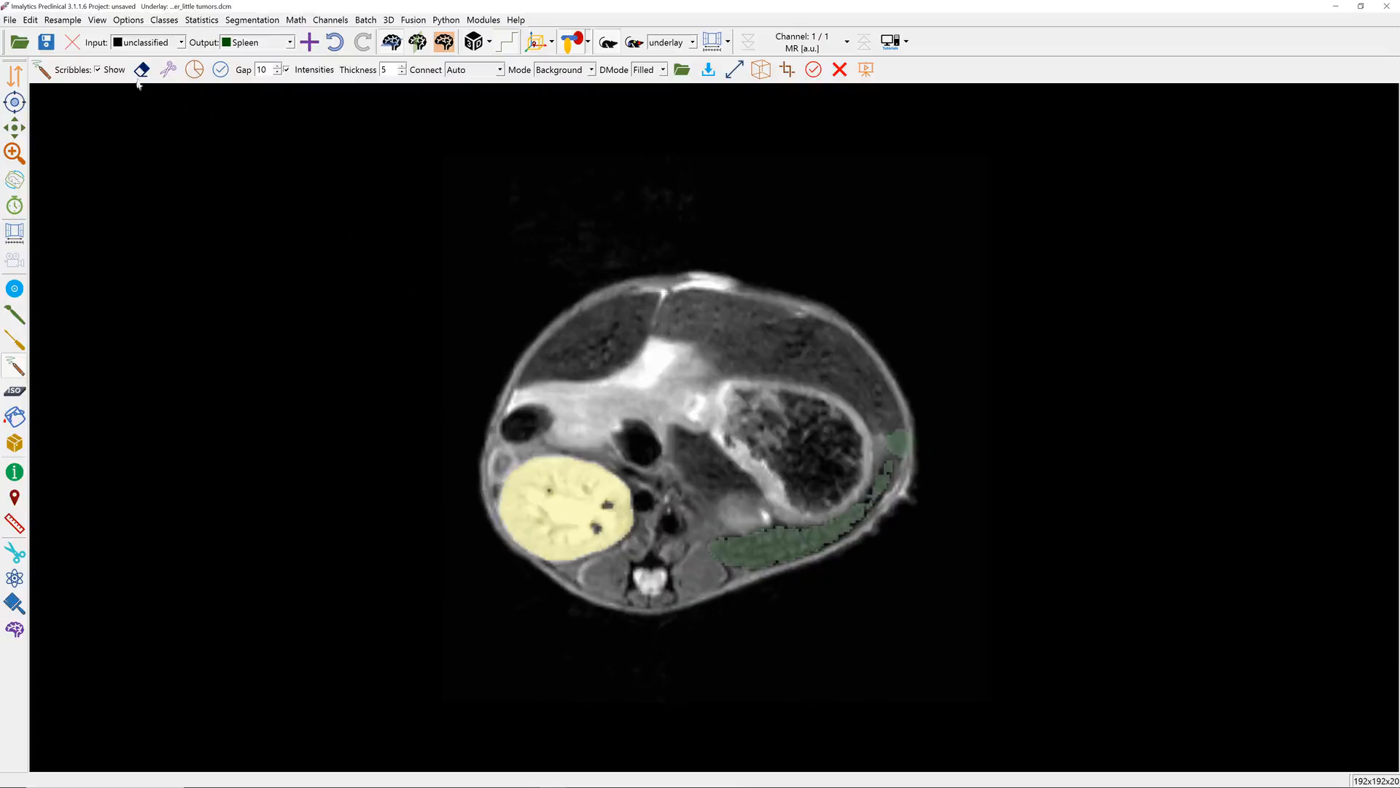
mouse_move(282, 282)
left_mouse_down()
mouse_move(282, 259)
mouse_move(276, 291)
left_mouse_up()
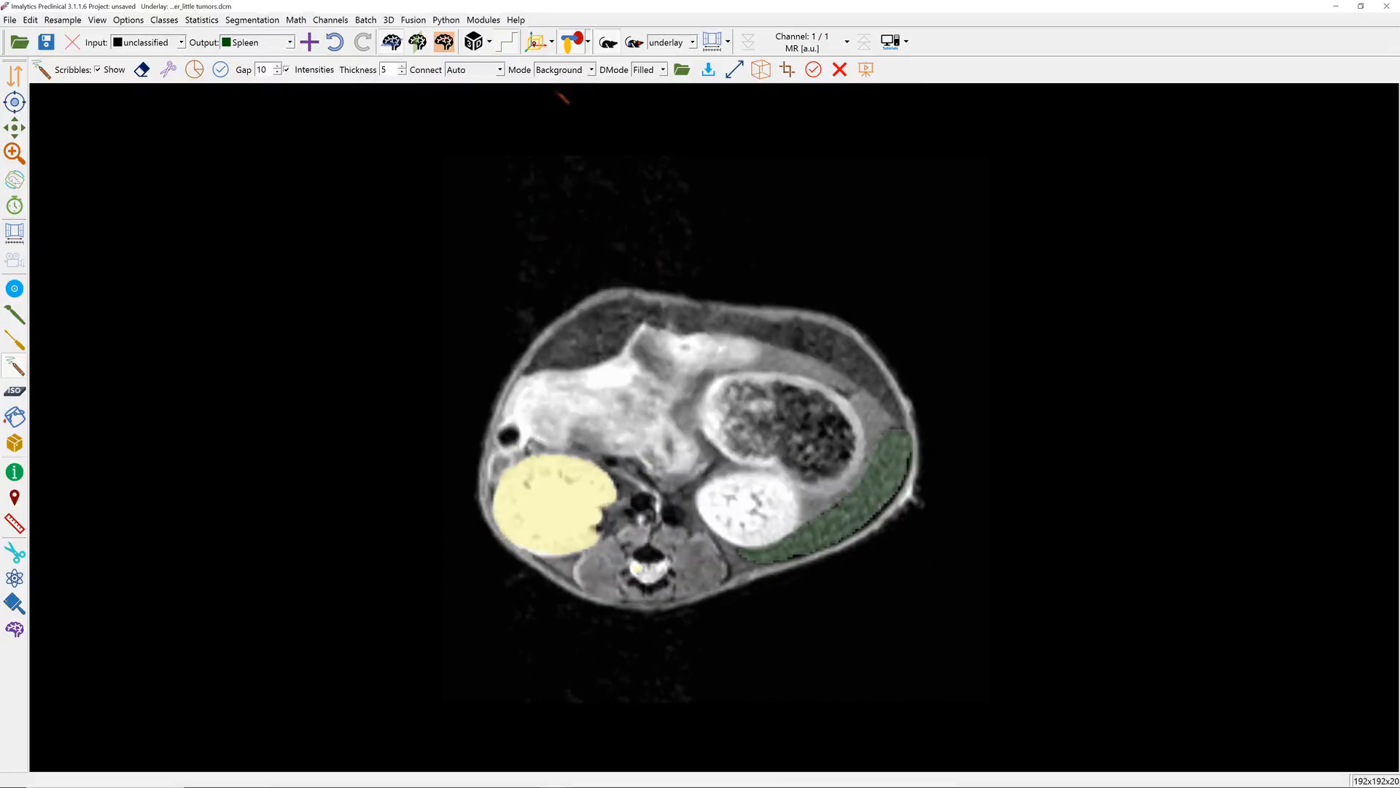
Touch up the spleen's edge by hand on slices 0 and 3 with the Draw segmentation tool.
left_click(562, 71)
left_click(559, 84)
left_click(16, 317)
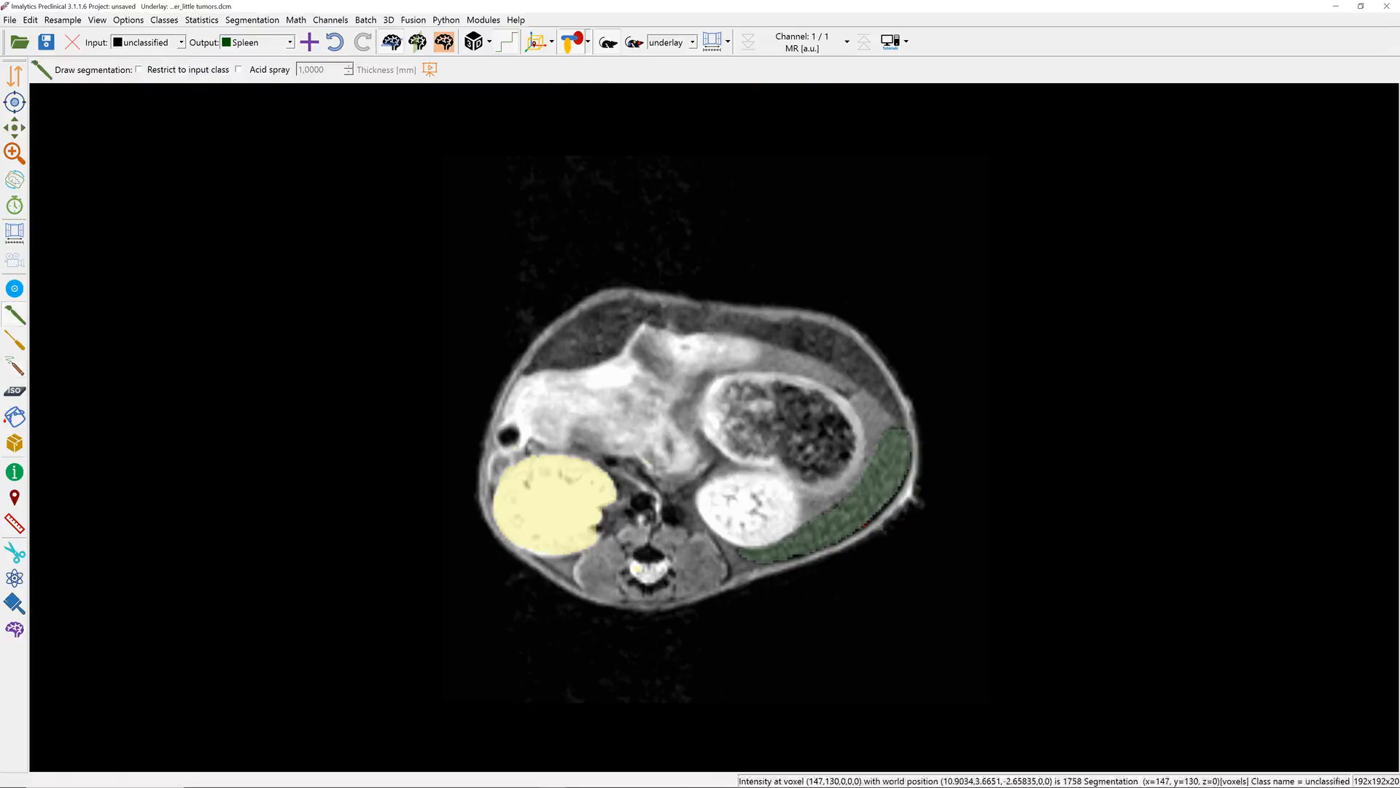
left_click_drag(891, 503, 904, 498)
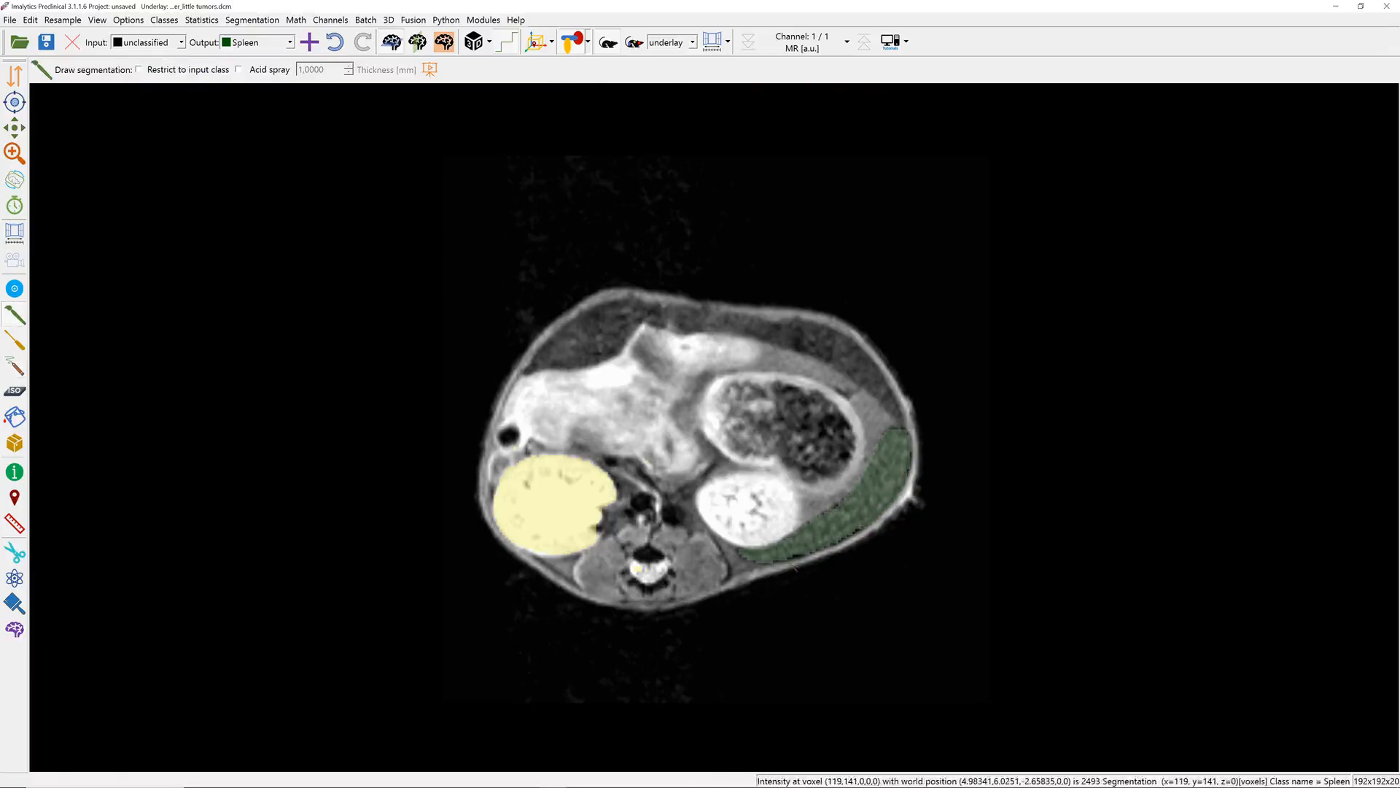
scroll(881, 529, "down", 2)
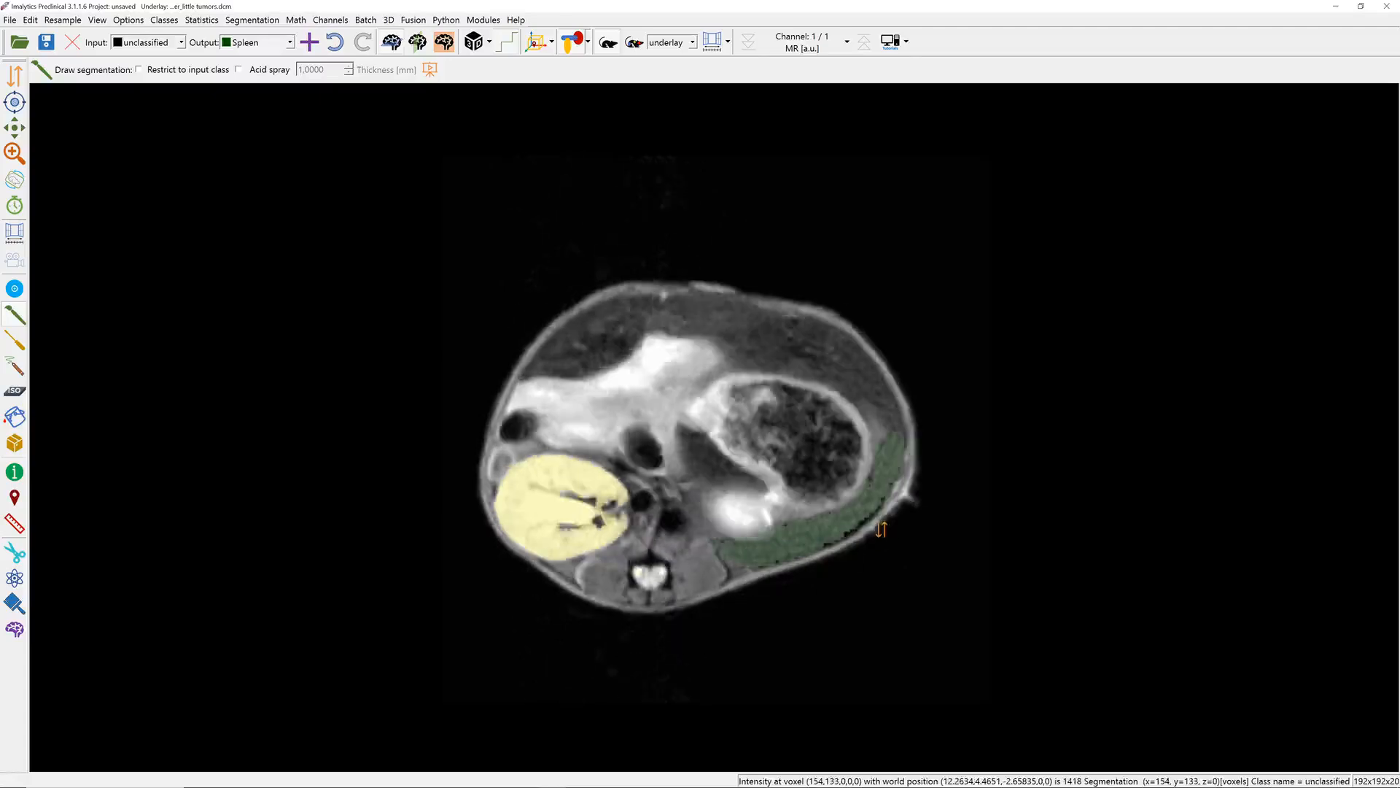
scroll(881, 529, "up", 3)
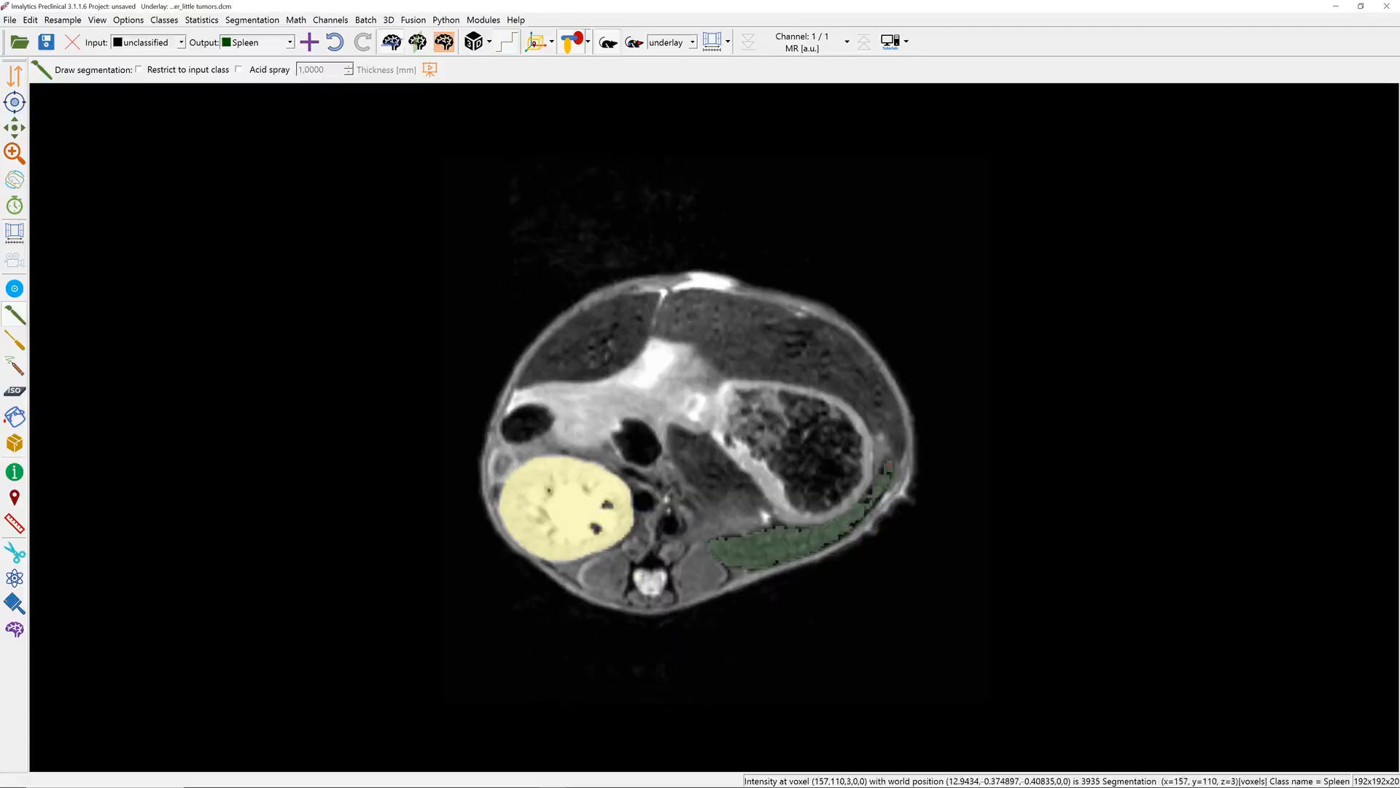
left_click_drag(868, 508, 875, 501)
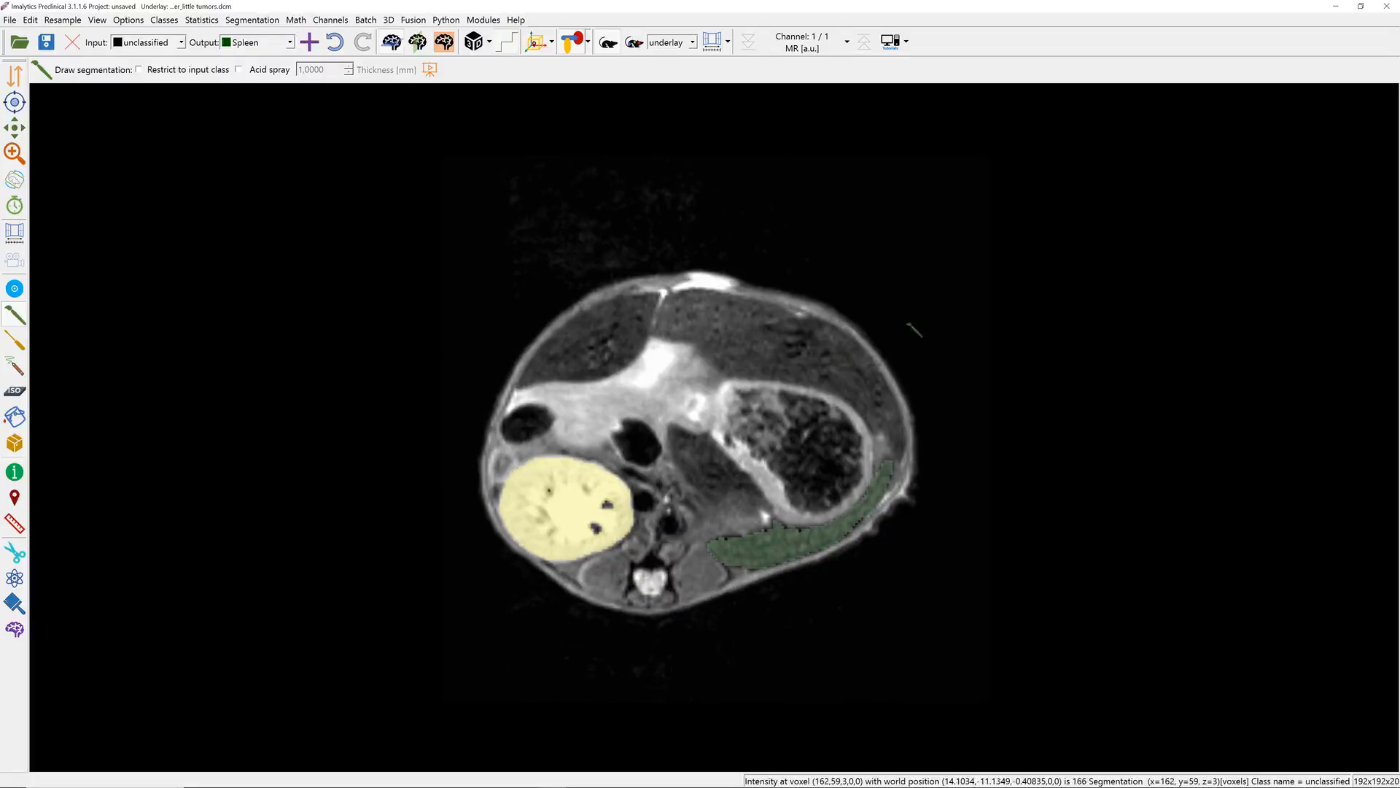
scroll(908, 336, "down", 2)
mouse_move(909, 341)
left_mouse_down()
mouse_move(906, 294)
mouse_move(898, 328)
left_mouse_up()
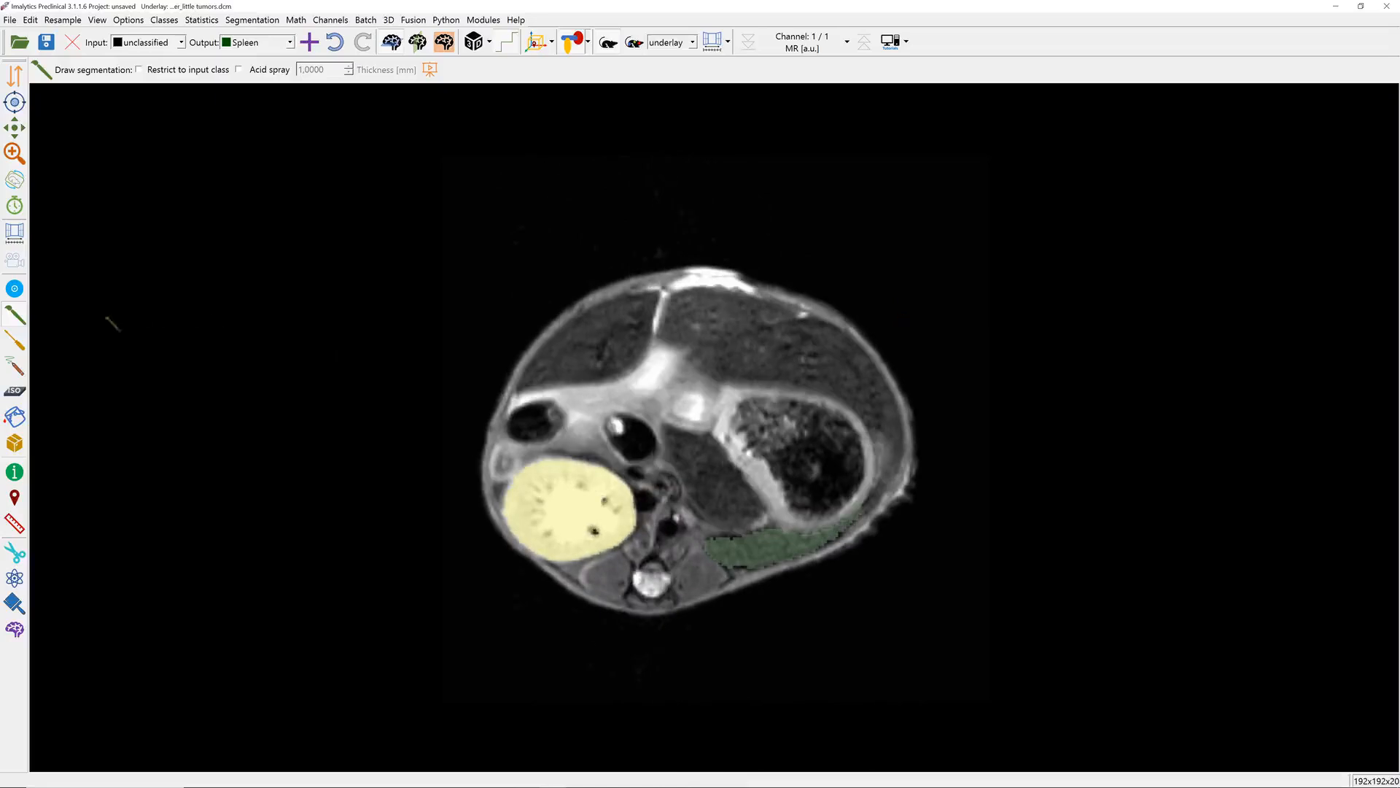
Create a new output class named Liver.
left_click(309, 42)
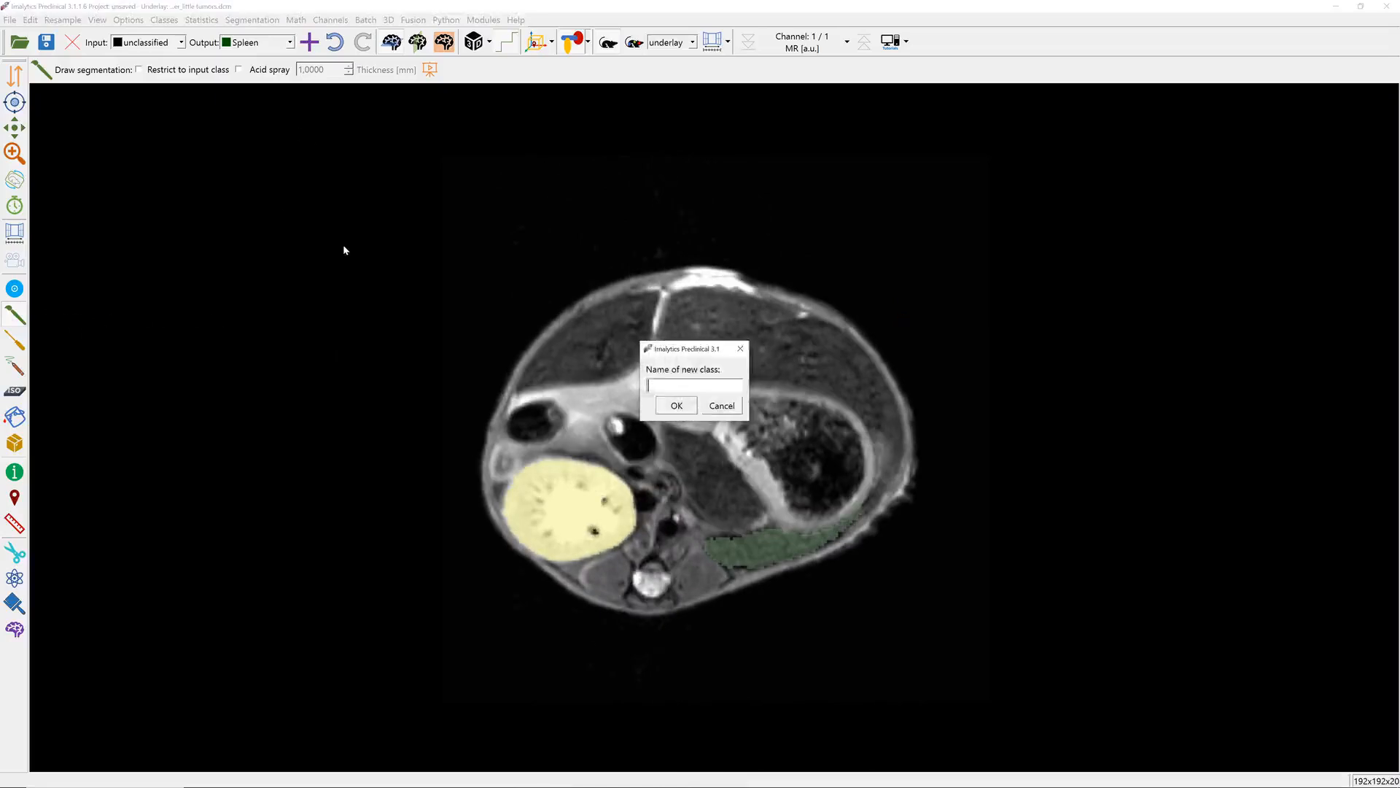
type("Liver")
key("Return")
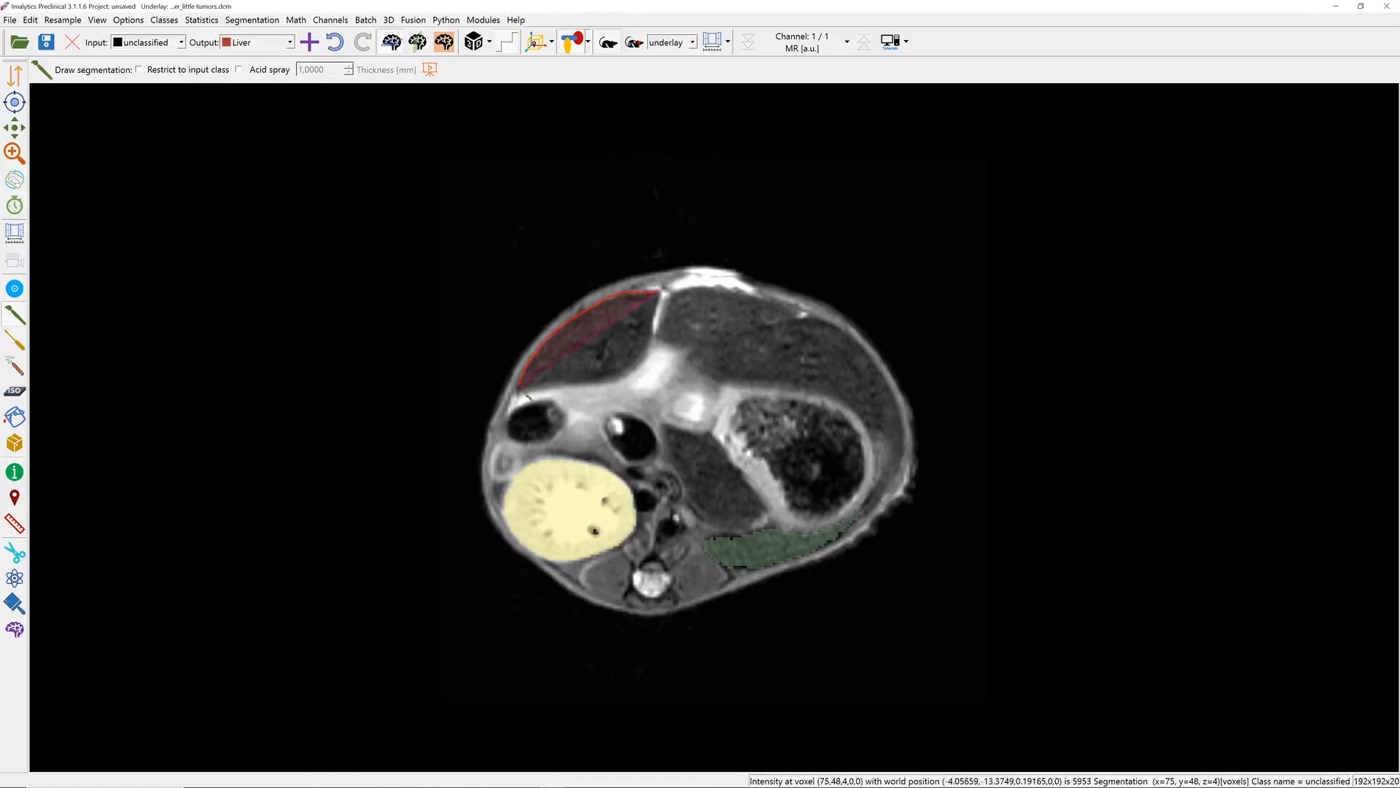
Outline the three liver lobes on slice 4: the two upper lobes and the dark lobe beside the stomach.
mouse_move(561, 392)
left_mouse_down()
mouse_move(644, 372)
mouse_move(660, 295)
left_mouse_up()
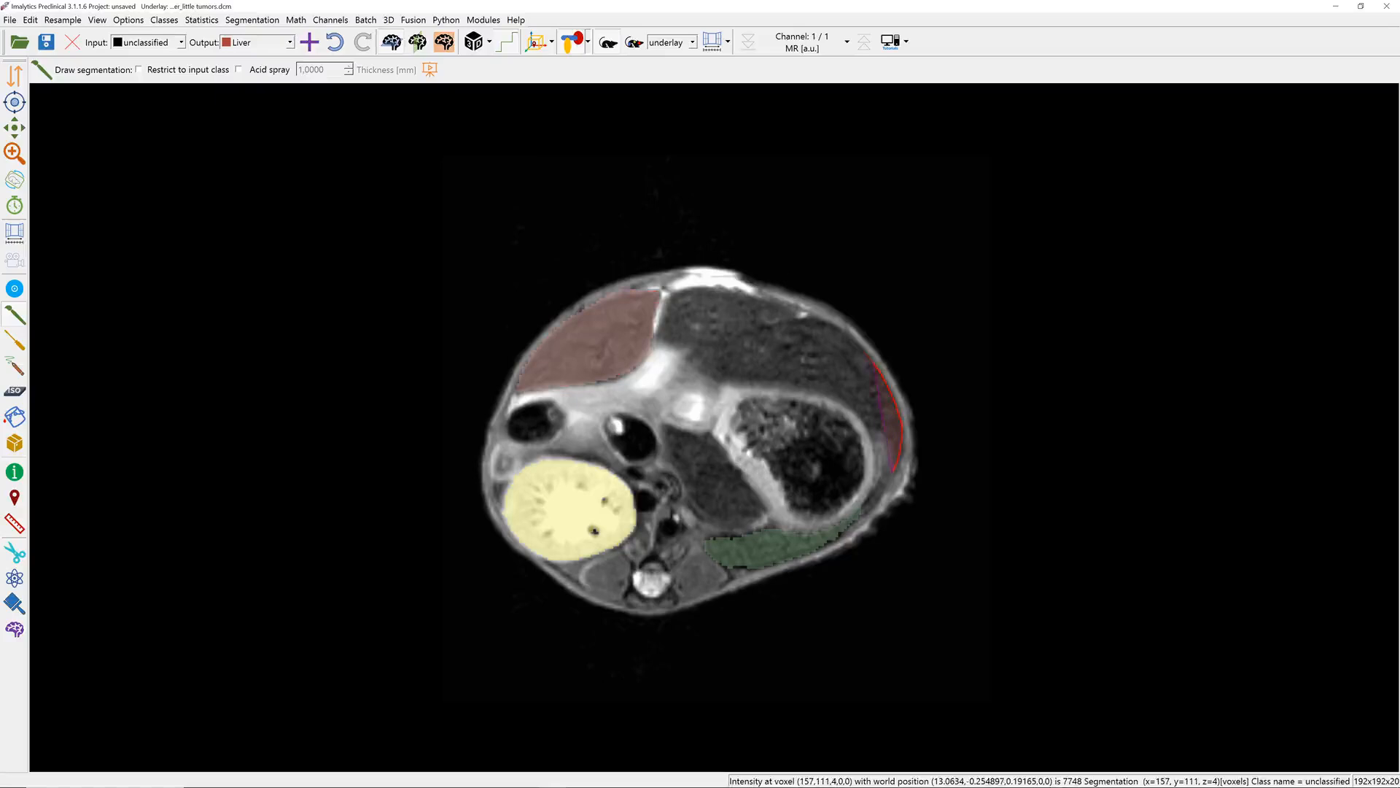
mouse_move(892, 467)
left_mouse_down()
mouse_move(817, 403)
mouse_move(751, 386)
mouse_move(831, 399)
mouse_move(864, 425)
left_mouse_up()
left_click_drag(891, 486, 888, 483)
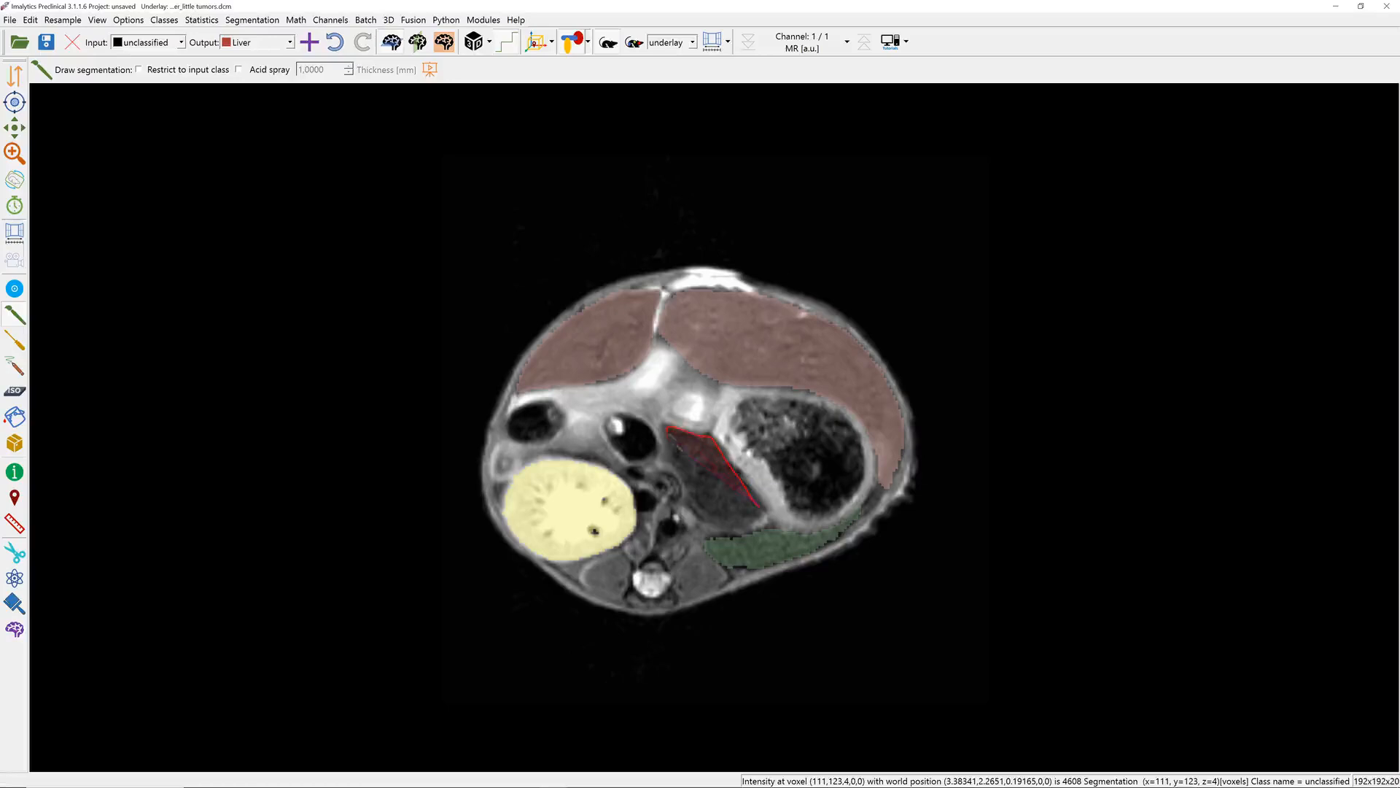
left_click_drag(759, 507, 739, 528)
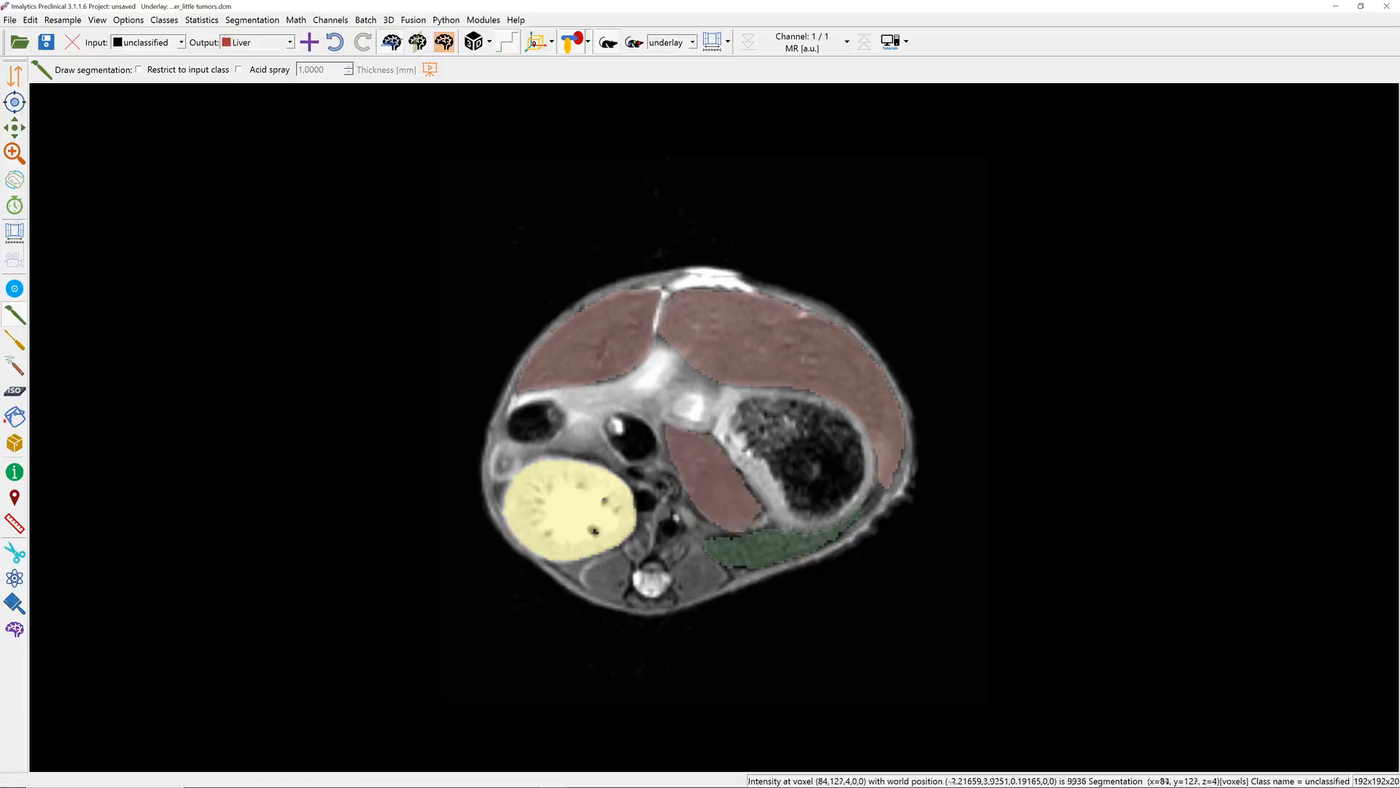
Draw the thin liver parts bordering the yellow kidney on slice 5.
scroll(602, 511, "up", 2)
mouse_move(627, 477)
left_mouse_down()
mouse_move(619, 464)
mouse_move(526, 464)
mouse_move(494, 481)
mouse_move(510, 513)
mouse_move(540, 478)
mouse_move(581, 479)
left_mouse_up()
scroll(569, 485, "down", 1)
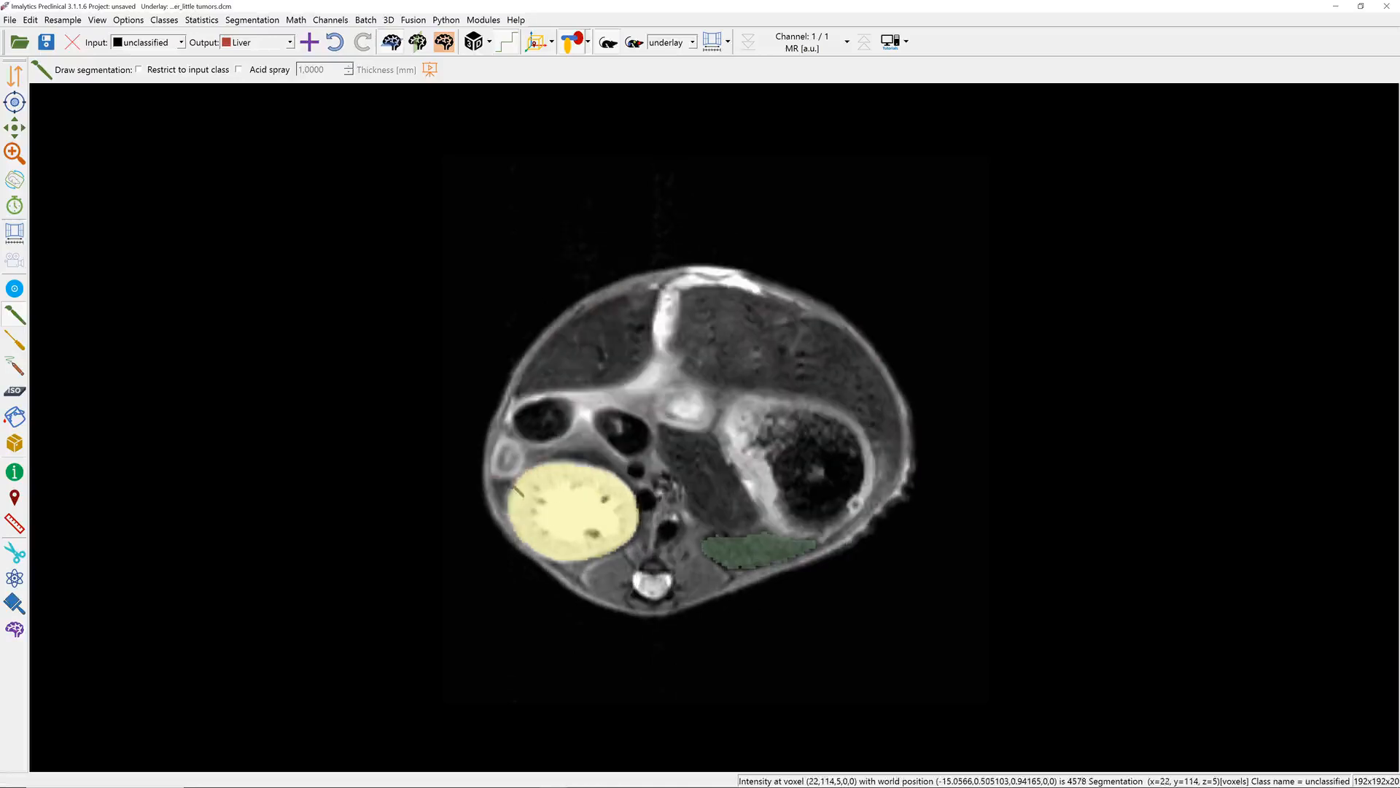
left_click_drag(504, 479, 505, 479)
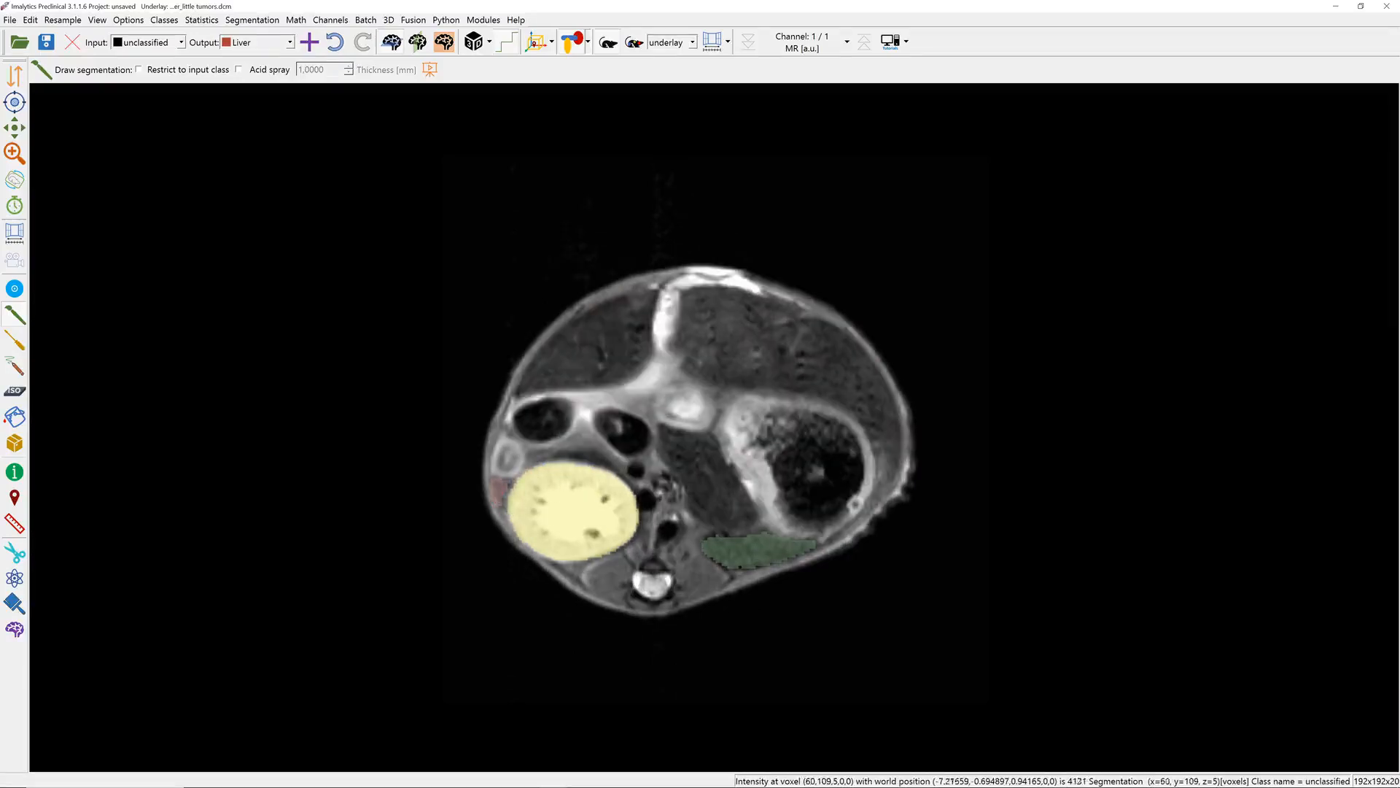
left_click_drag(619, 474, 563, 462)
Outline all liver lobes on slice 11, leaving out the bright round spot in the lower-left lobe.
scroll(700, 441, "up", 6)
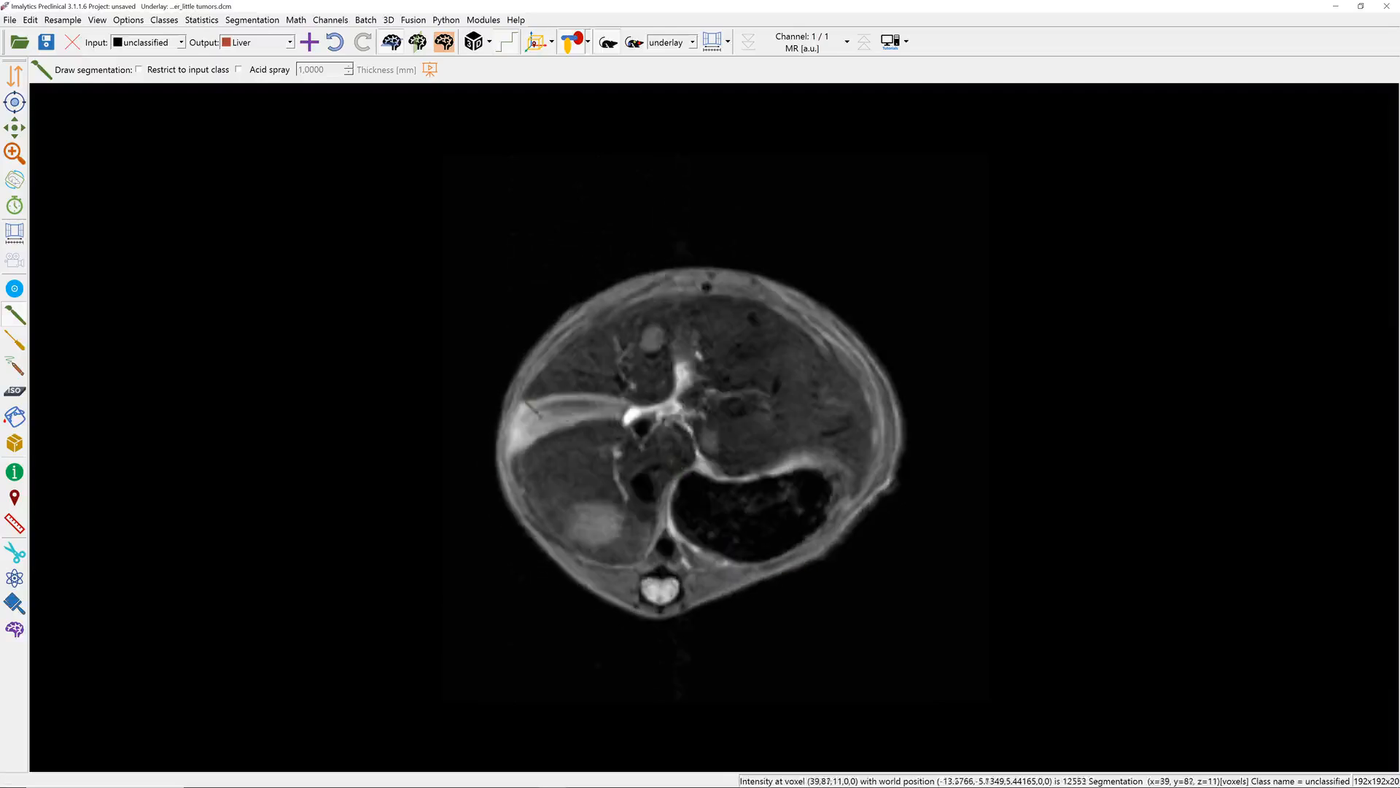
left_click_drag(522, 399, 665, 388)
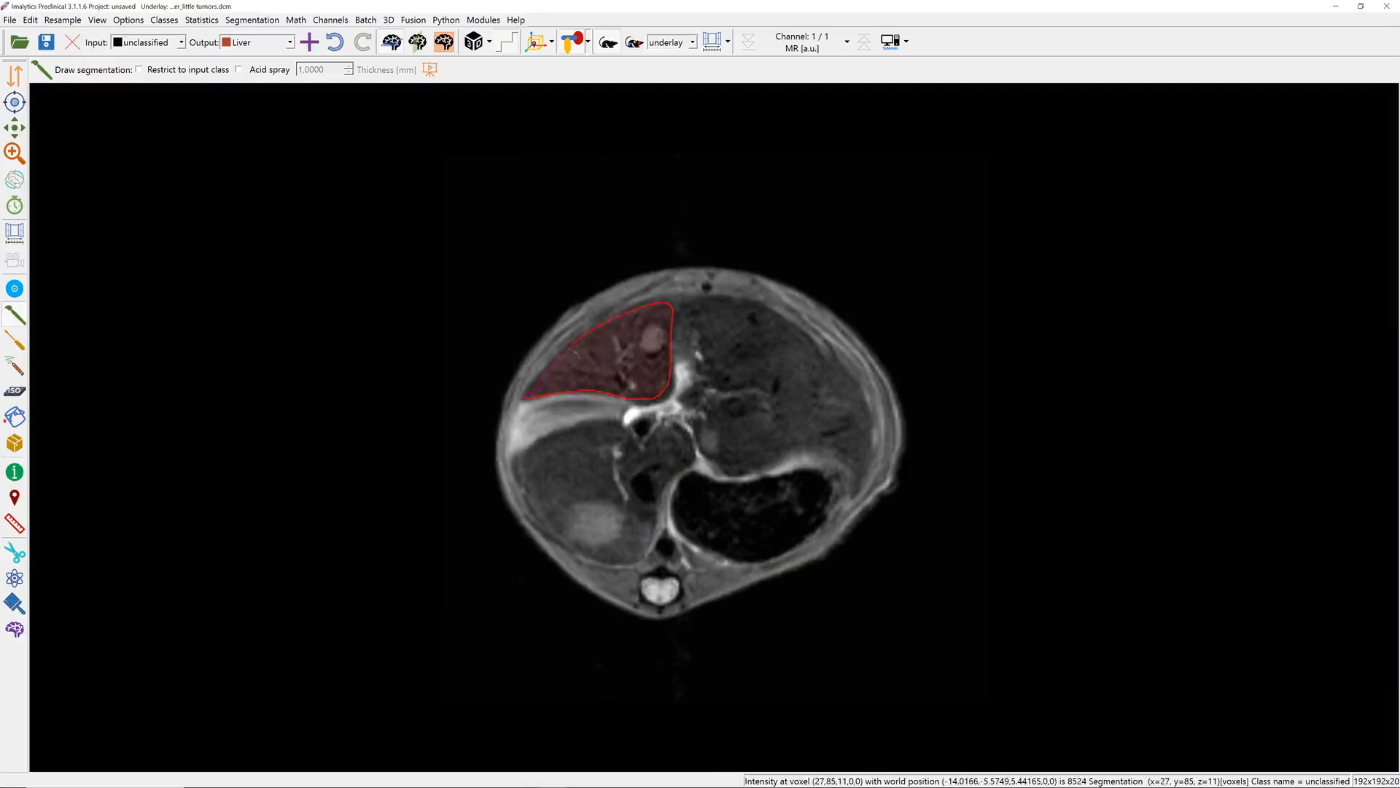
left_click_drag(560, 358, 550, 368)
left_click_drag(692, 456, 690, 438)
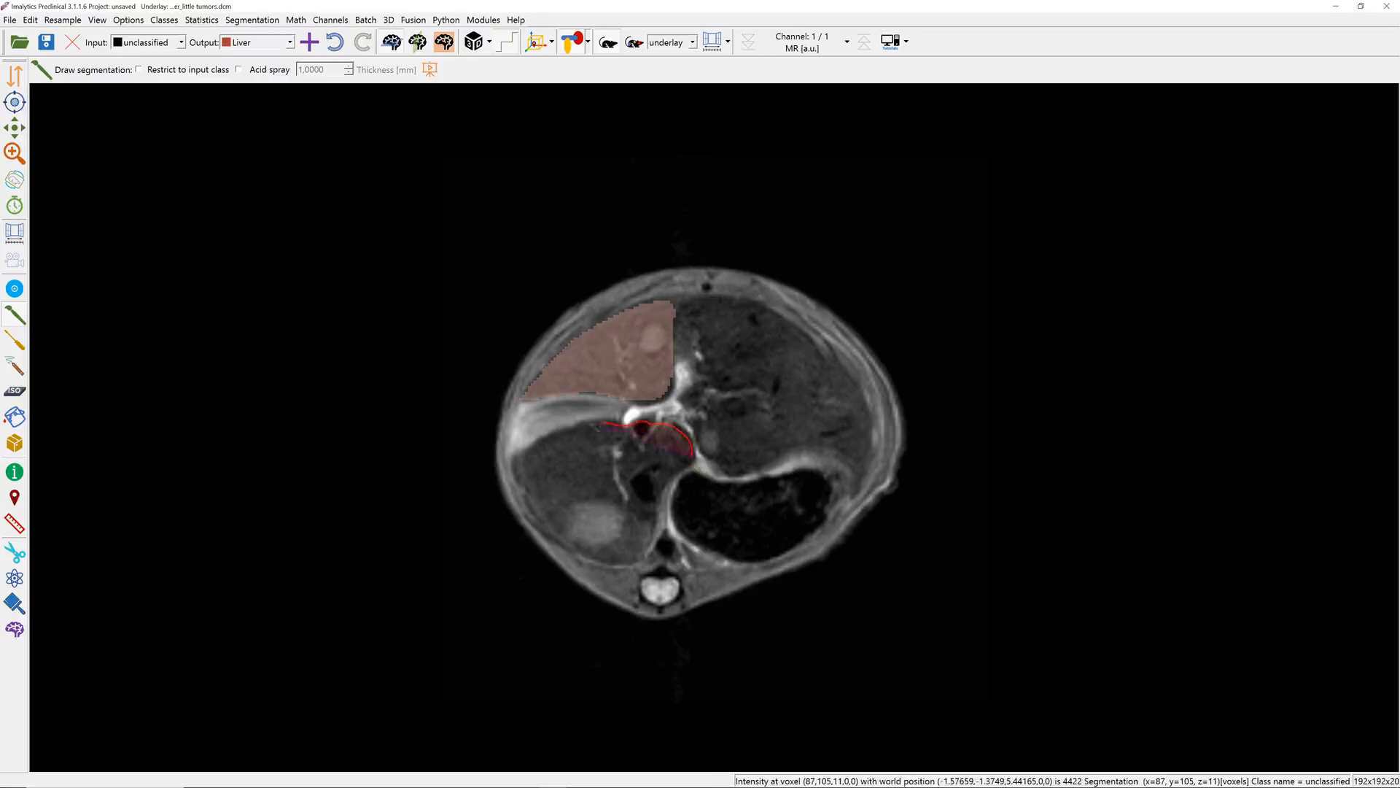
left_click_drag(553, 537, 611, 561)
left_click_drag(682, 473, 689, 464)
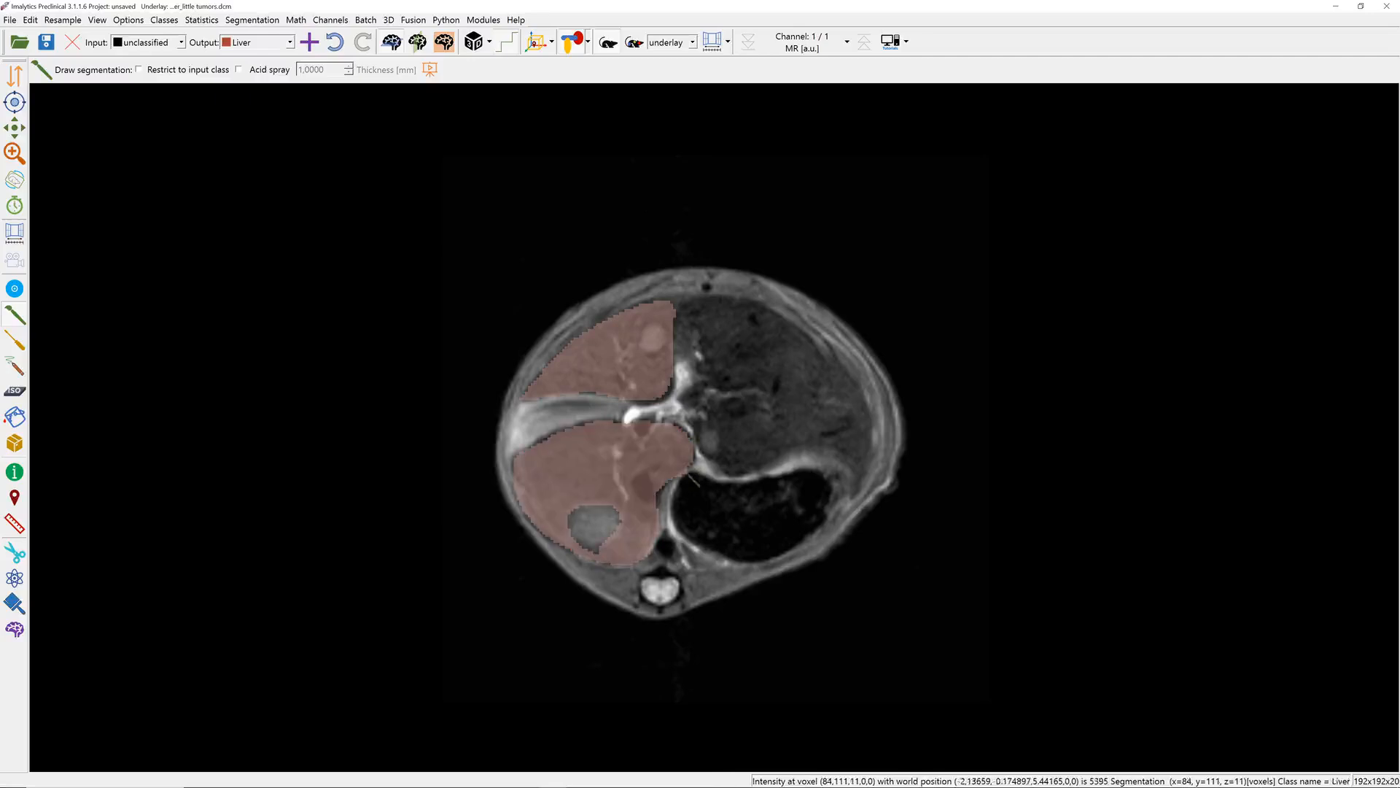
mouse_move(671, 360)
left_mouse_down()
mouse_move(698, 373)
mouse_move(694, 425)
left_mouse_up()
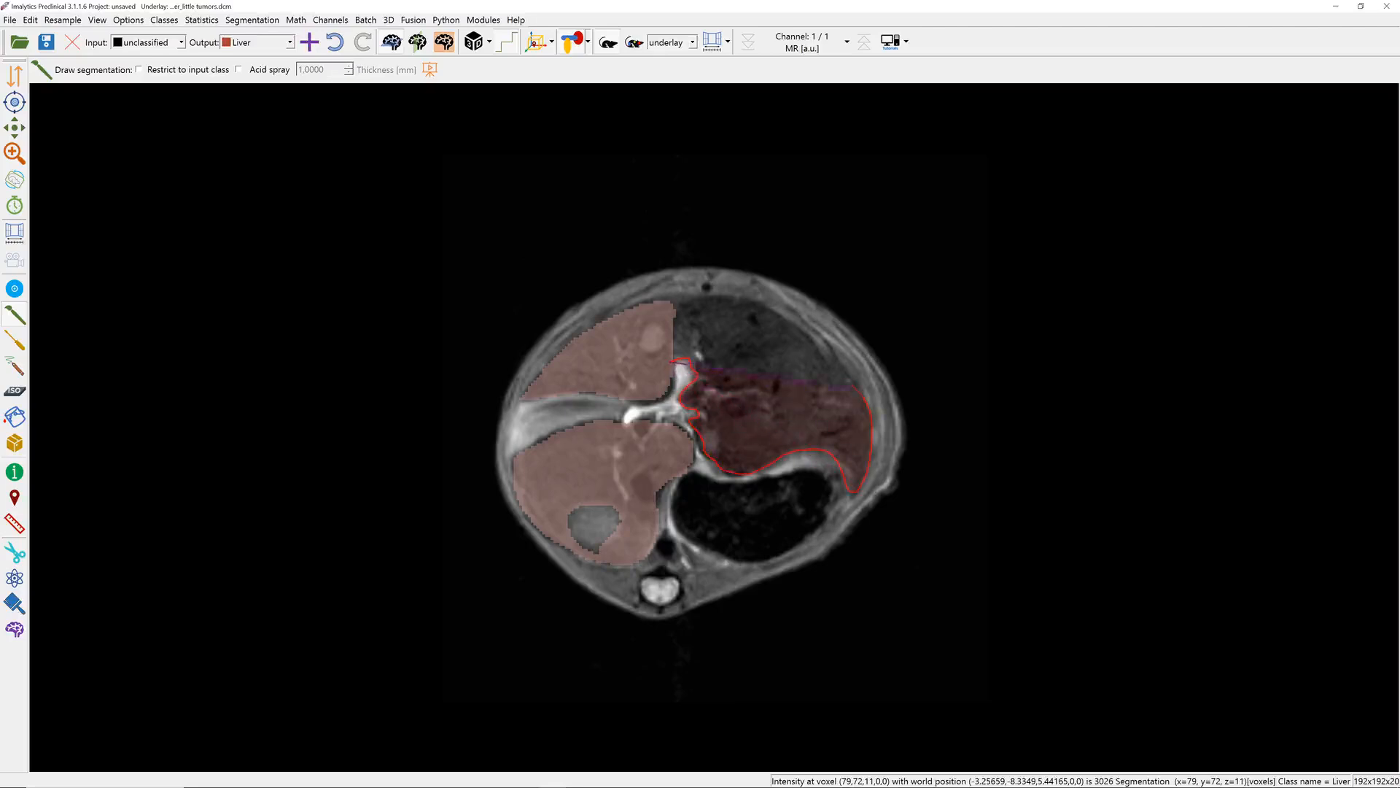
left_click_drag(854, 387, 809, 343)
mouse_move(746, 303)
left_mouse_down()
mouse_move(684, 297)
mouse_move(669, 359)
left_mouse_up()
Outline the whole liver on slice 15, excluding the dark stomach and the tissue above the spine.
scroll(610, 388, "up", 6)
scroll(609, 387, "down", 2)
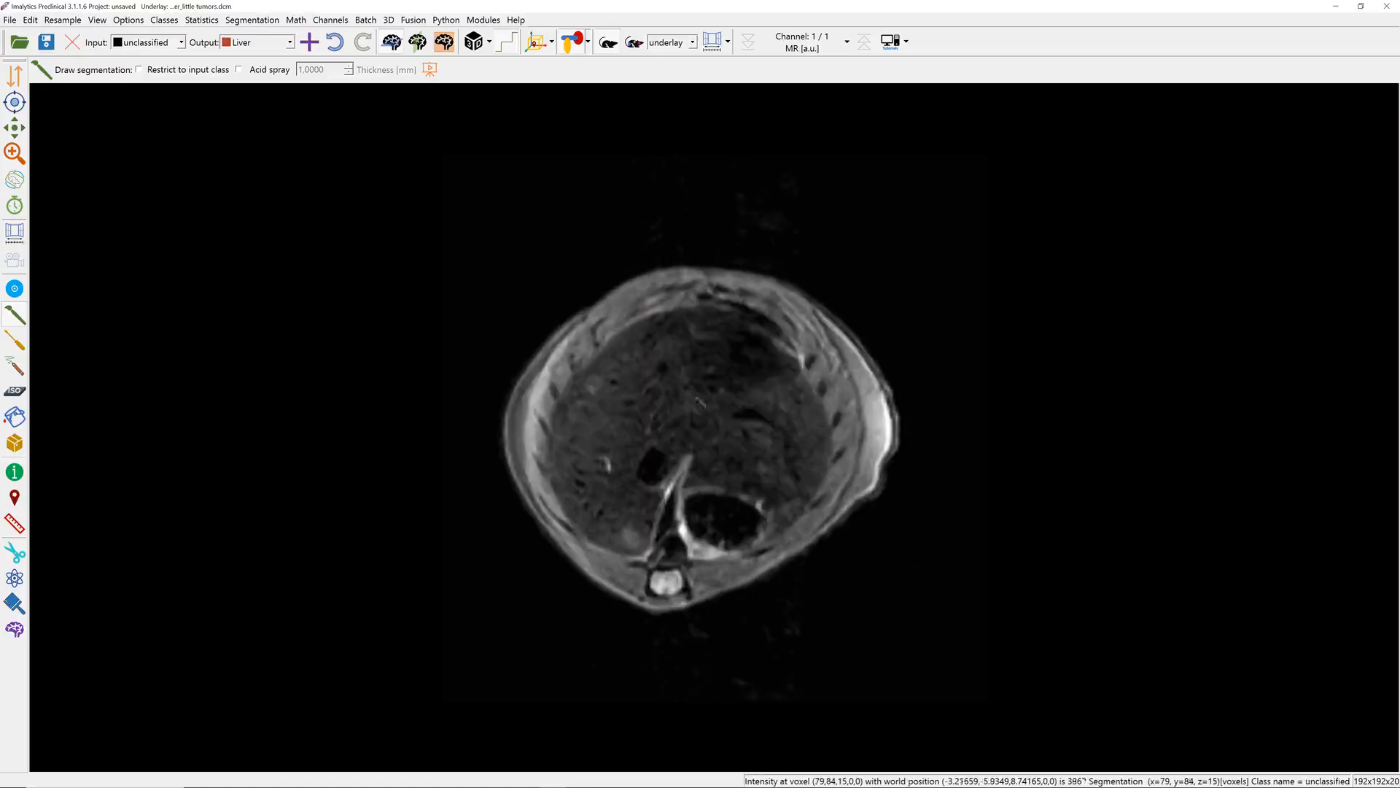
mouse_move(742, 322)
left_mouse_down()
mouse_move(656, 318)
mouse_move(573, 381)
mouse_move(552, 421)
left_mouse_up()
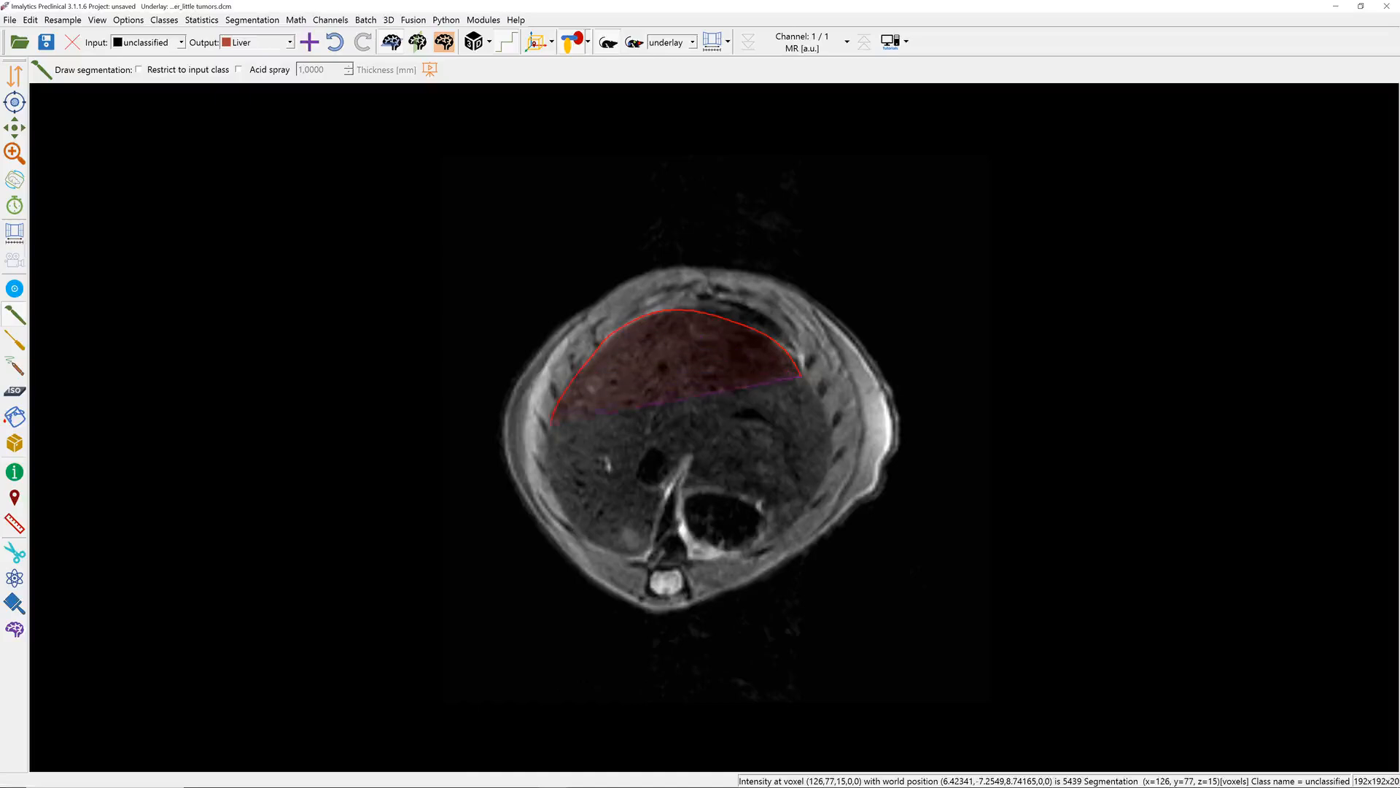
left_click_drag(548, 485, 601, 545)
mouse_move(693, 457)
left_mouse_down()
mouse_move(690, 483)
mouse_move(737, 487)
left_mouse_up()
left_click_drag(801, 377, 800, 375)
mouse_move(641, 422)
left_mouse_down()
mouse_move(640, 408)
mouse_move(639, 420)
left_mouse_up()
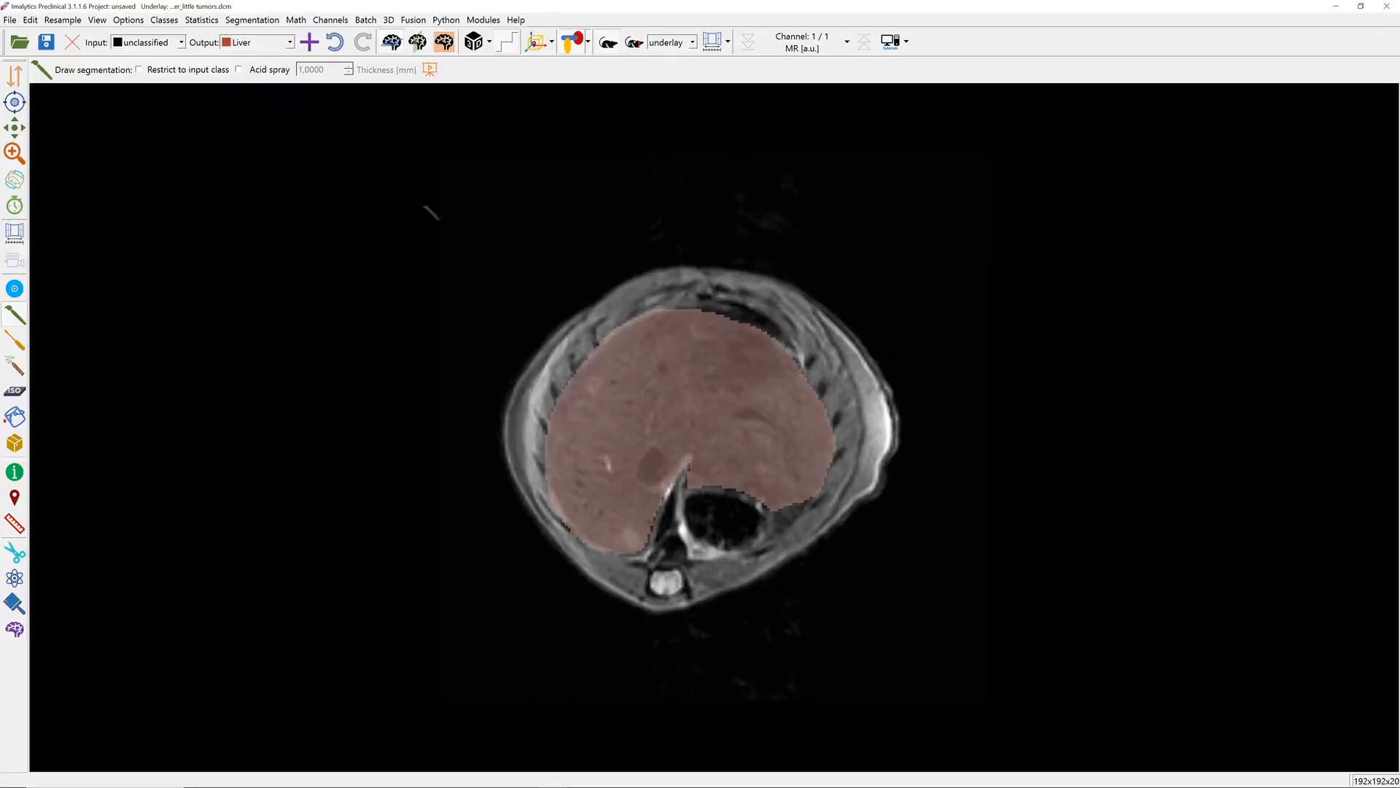
Create a new output class named Tumor 1.
left_click(310, 43)
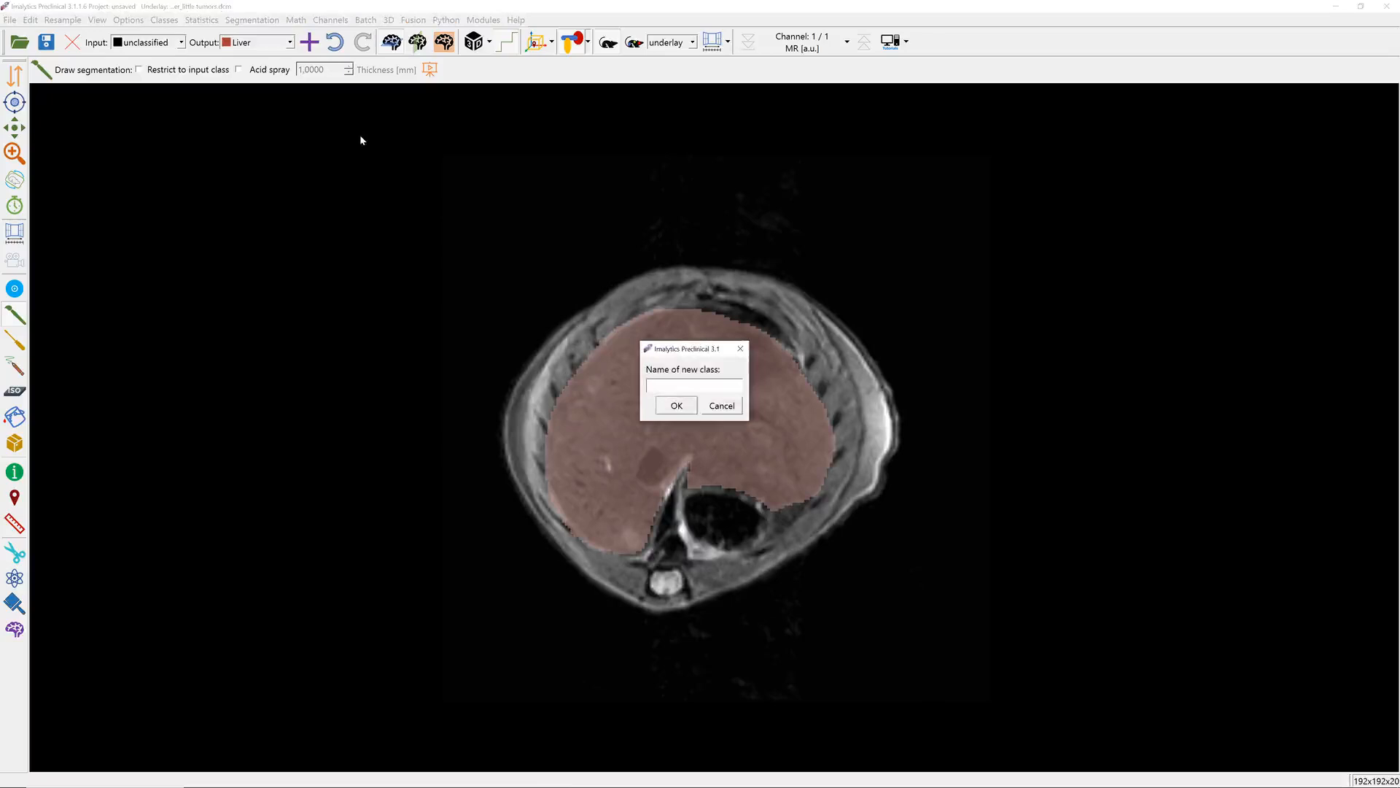
type("Tumor 1")
key("Return")
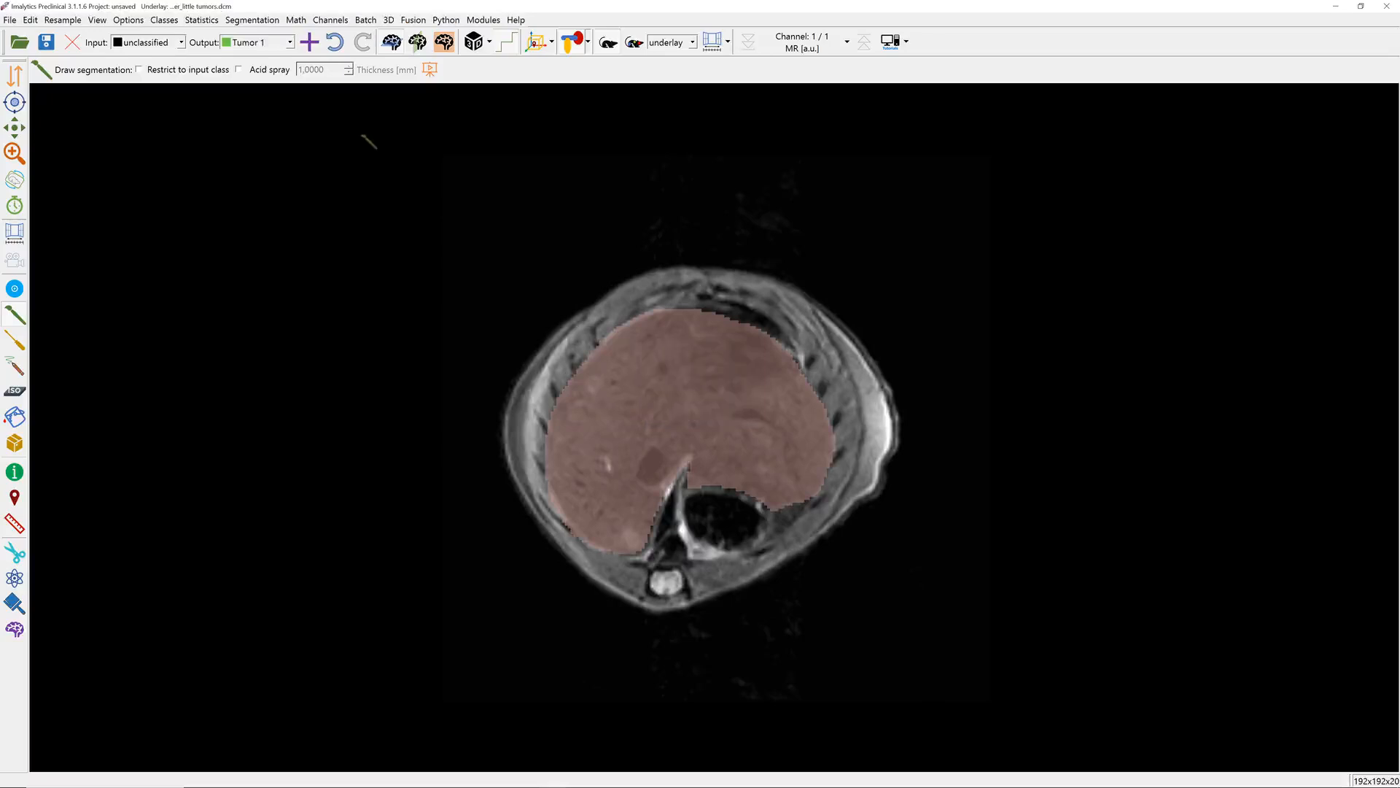
Hide the Liver class and outline the bright spot in the liver near the spine as Tumor 1 on slices 14 and 15.
left_click(587, 44)
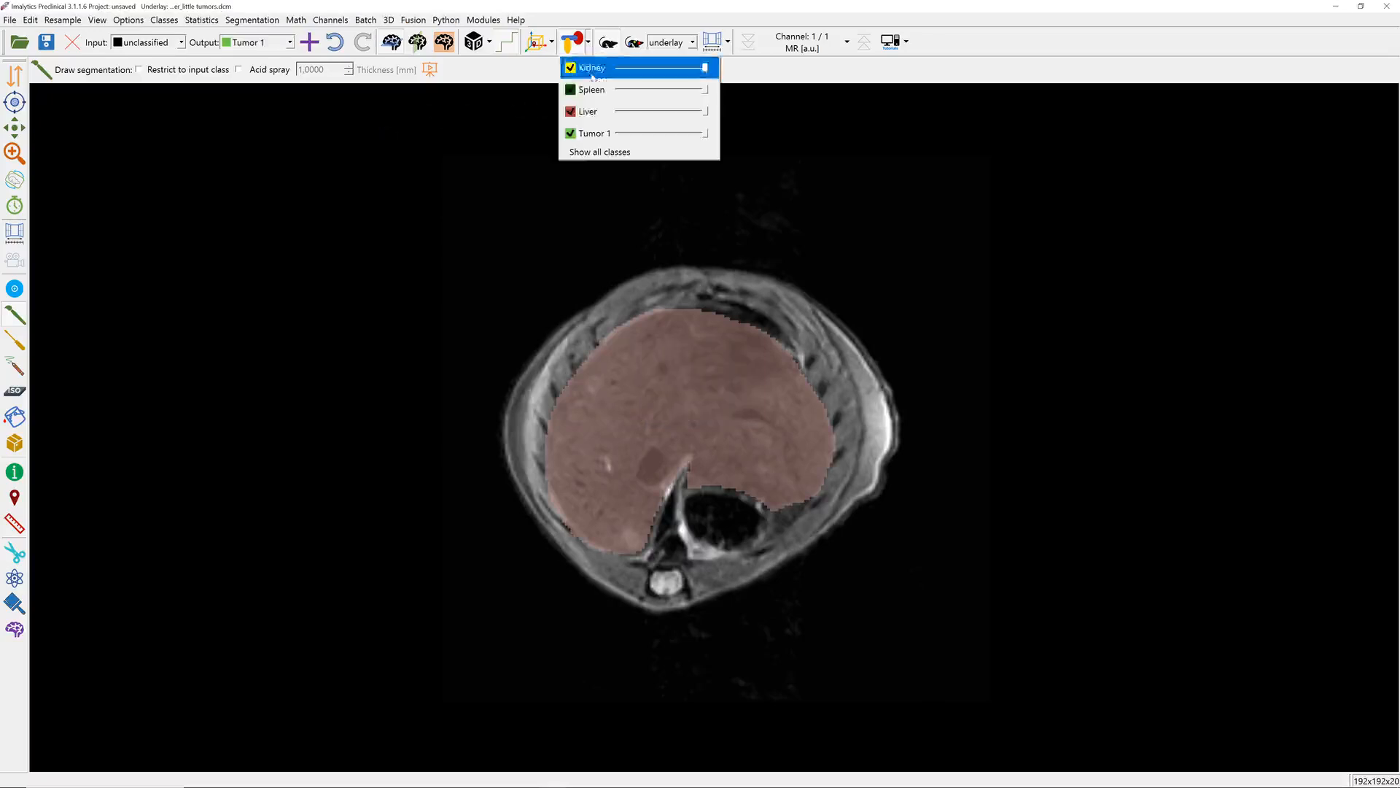
left_click(571, 112)
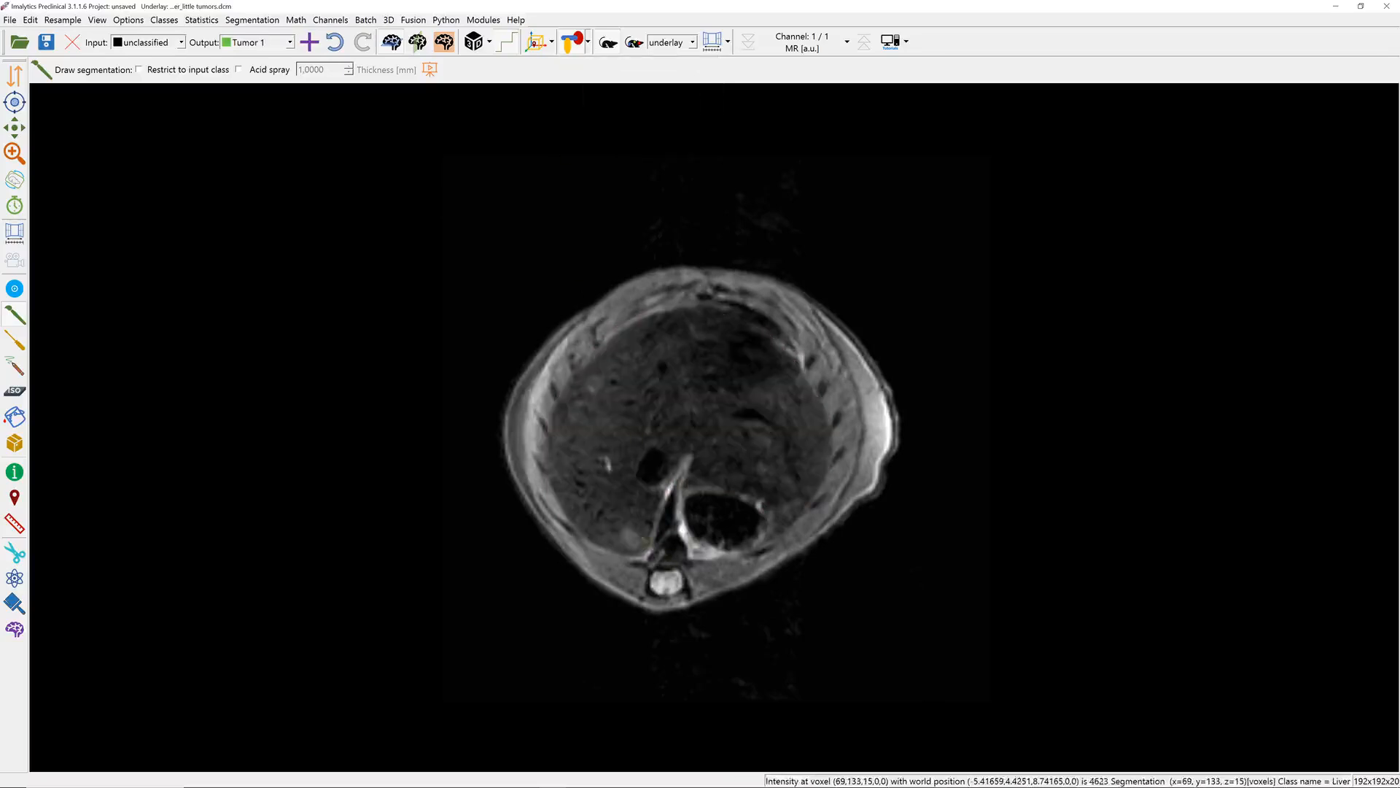
scroll(639, 549, "up", 1)
scroll(644, 552, "down", 4)
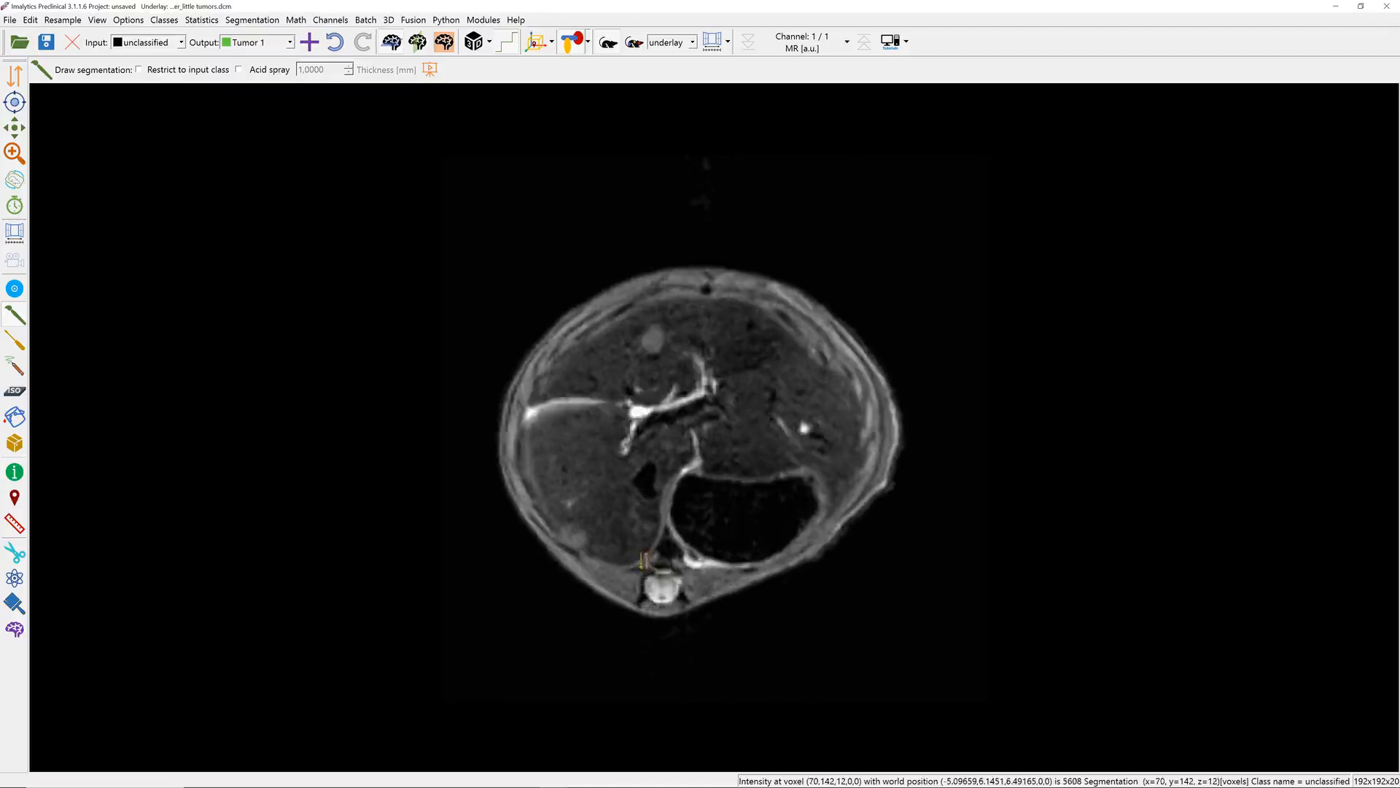
scroll(646, 553, "up", 2)
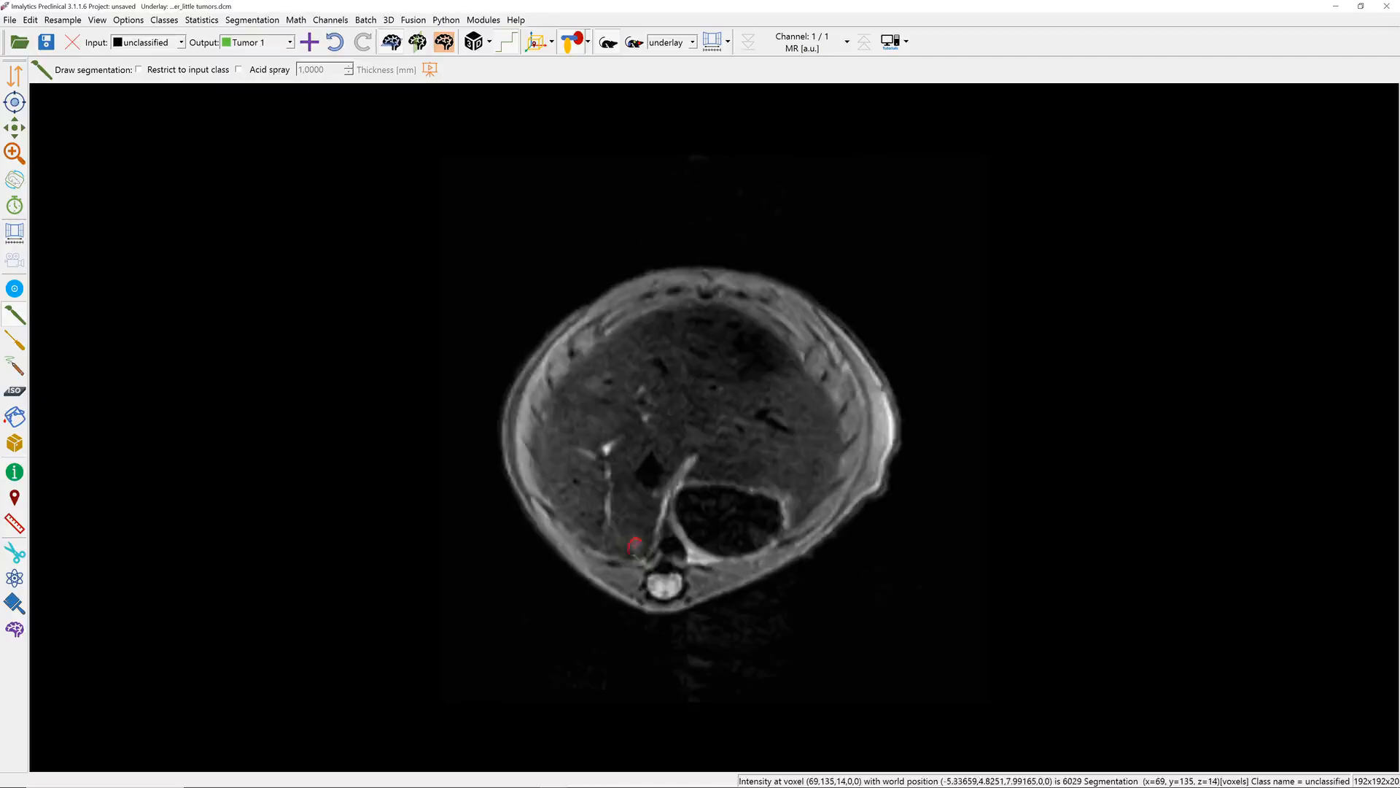
scroll(634, 547, "up", 1)
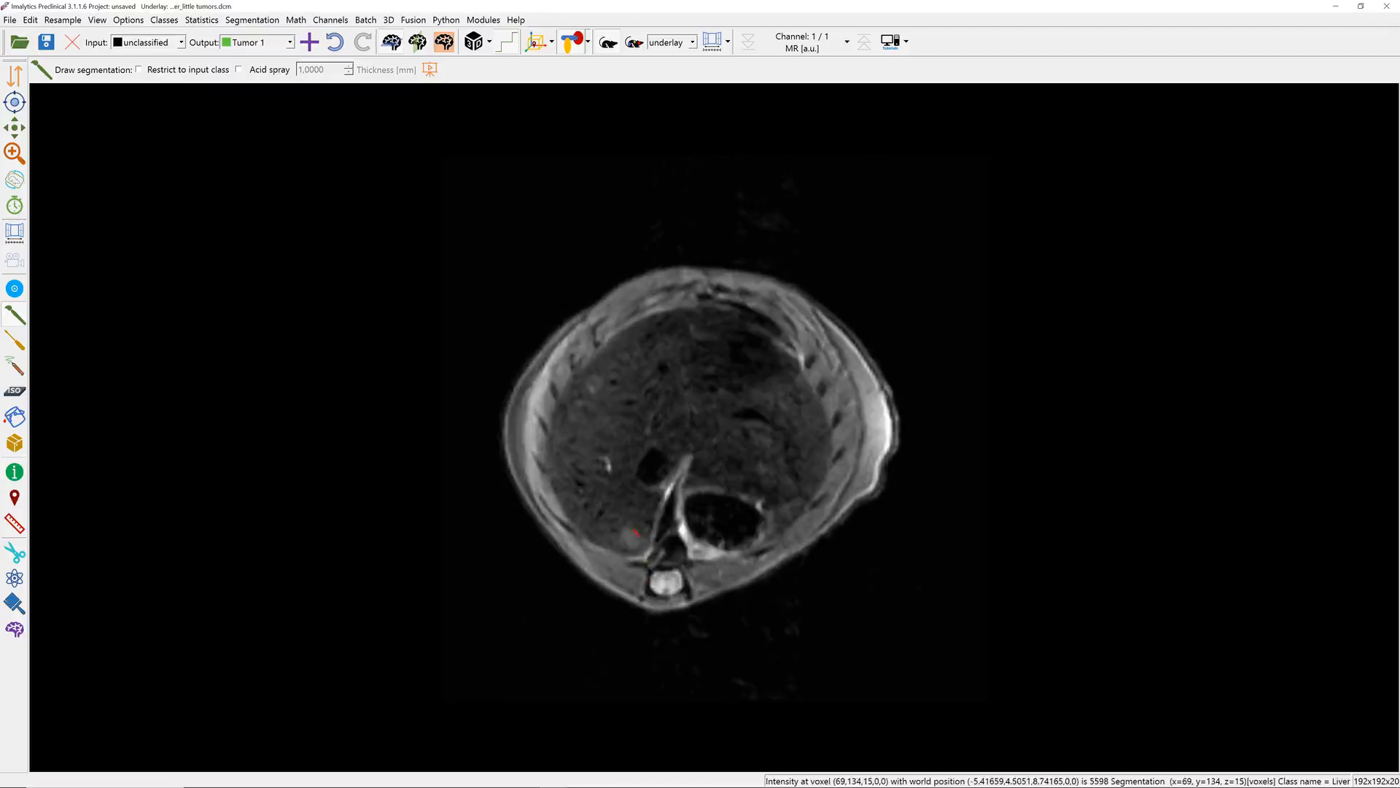
scroll(629, 544, "up", 1)
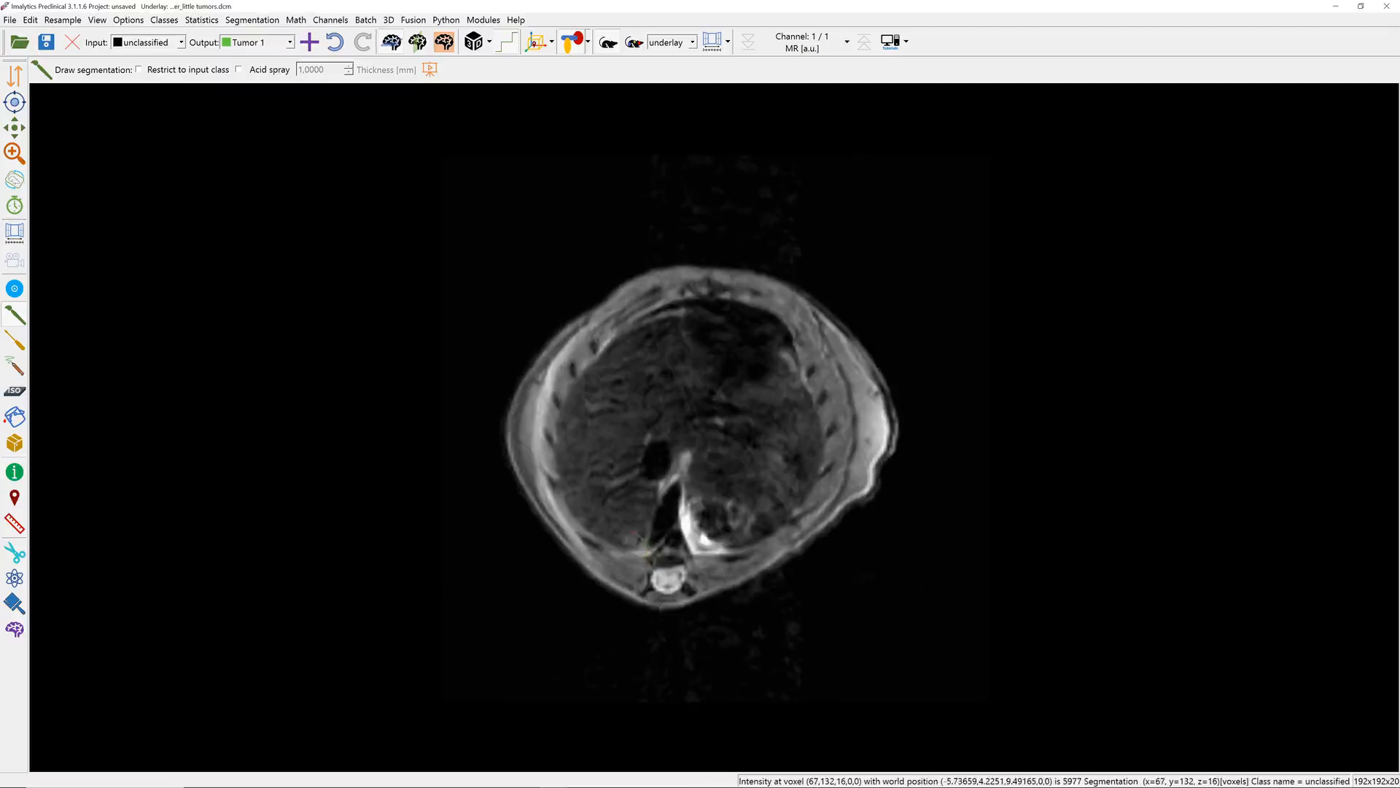
scroll(629, 540, "down", 2)
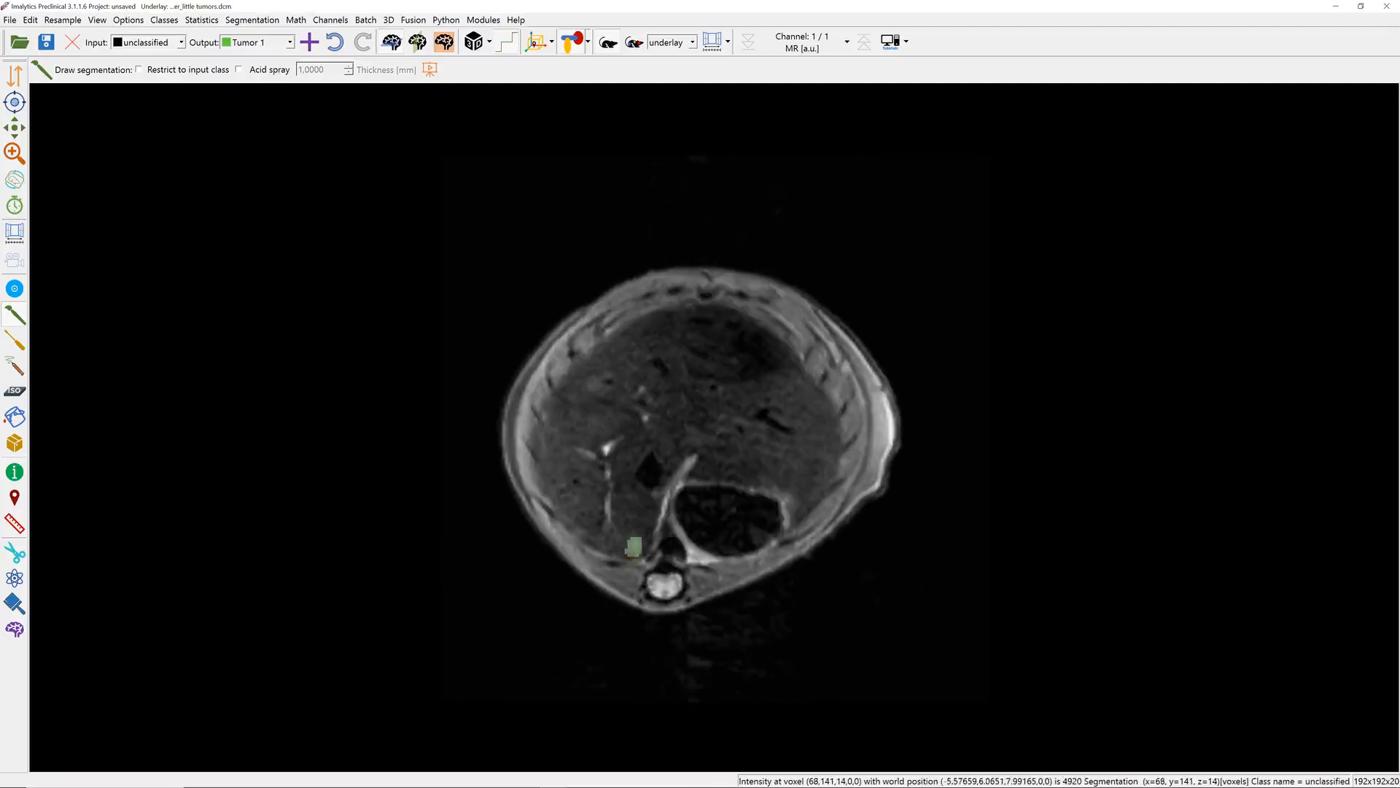
scroll(656, 567, "up", 1)
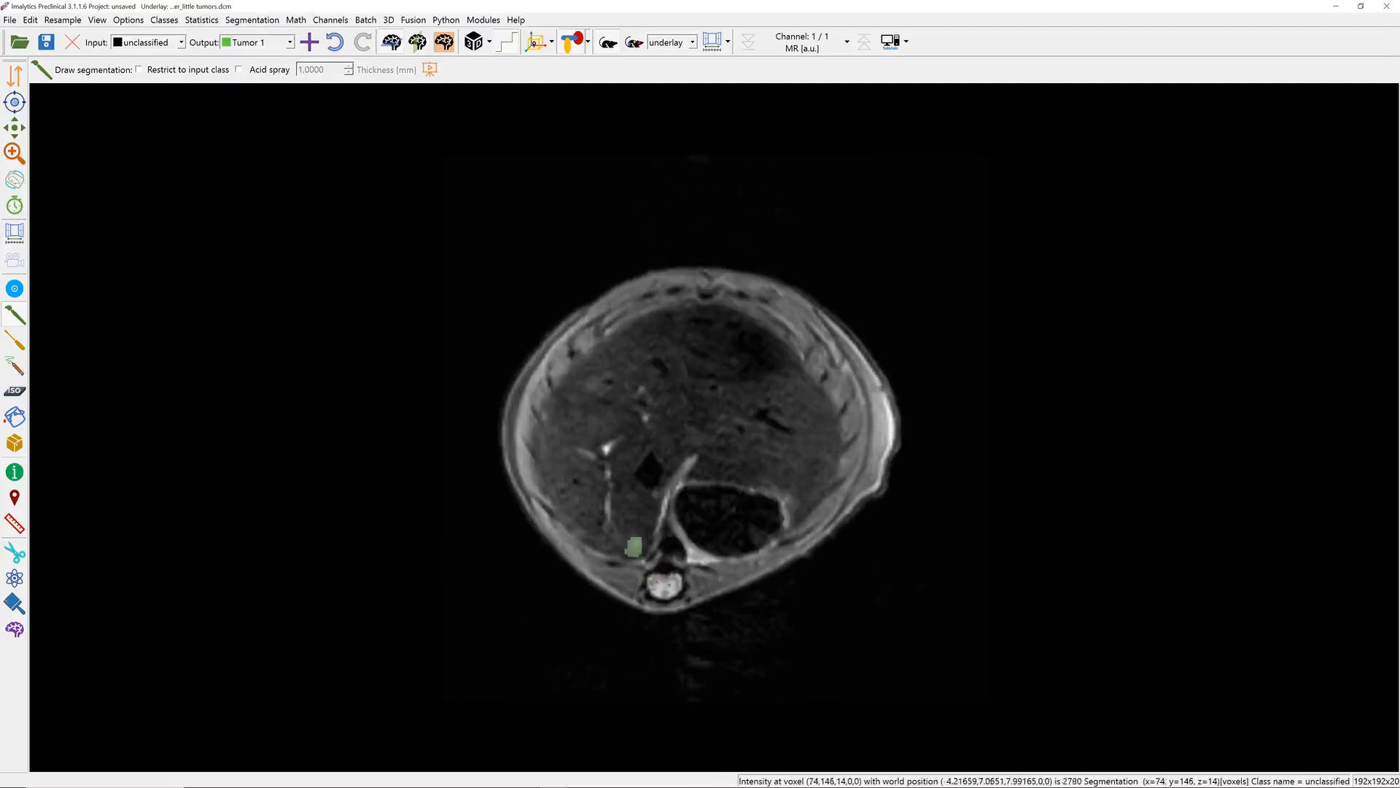
Create a new output class named Tumor 2.
left_click(315, 48)
type("Tumor ")
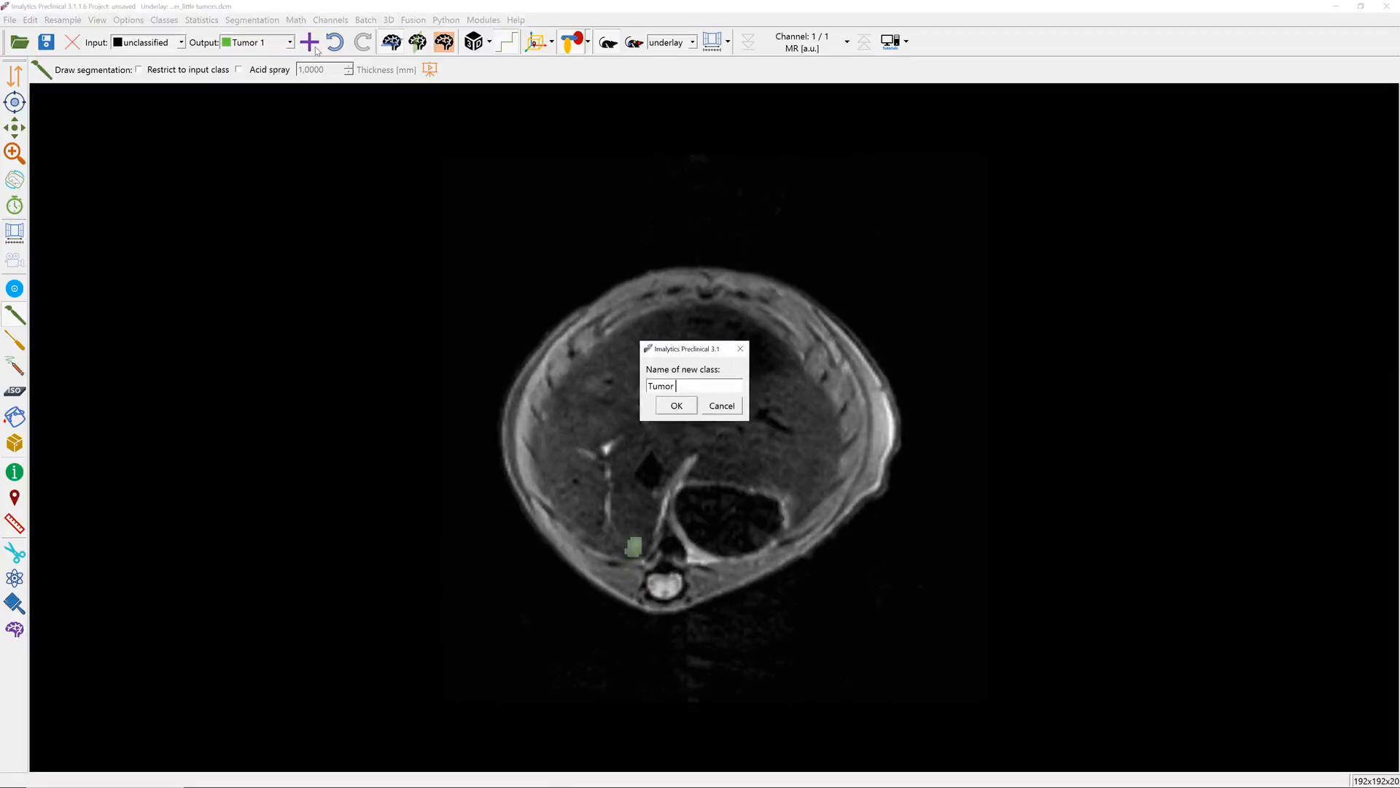
type("2")
key("Return")
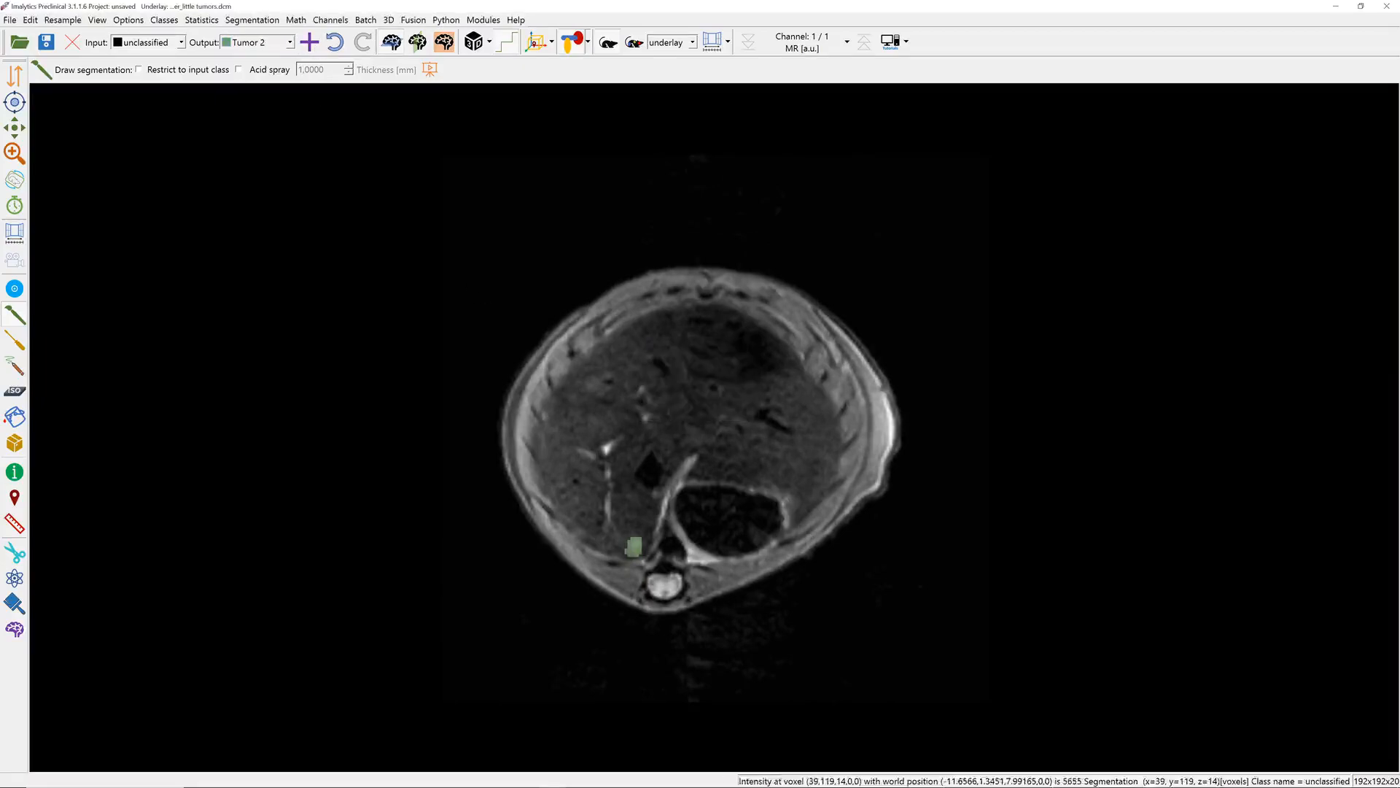
Outline the round bright spot in the upper liver lobe as Tumor 2 on slices 10, 11 and 12.
scroll(700, 442, "down", 4)
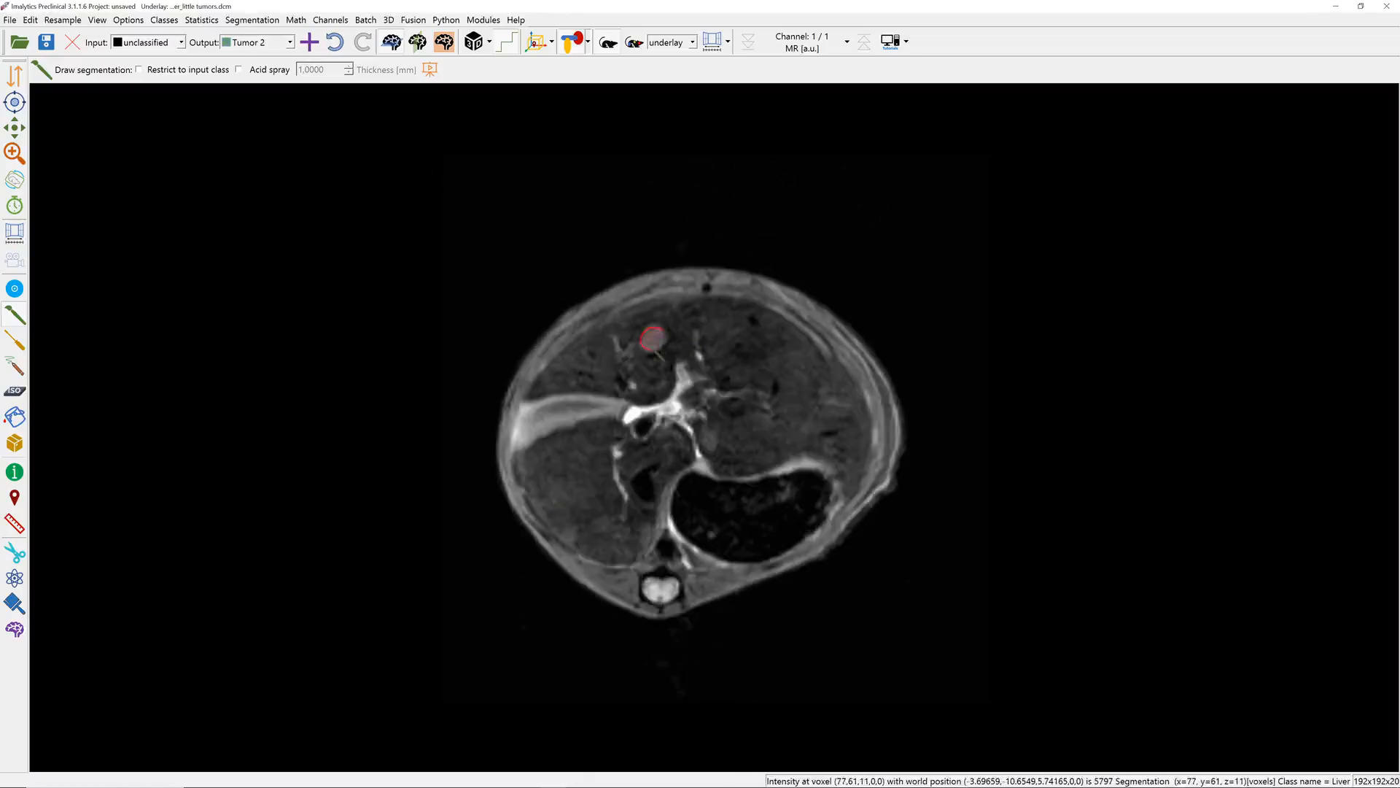
scroll(652, 339, "up", 1)
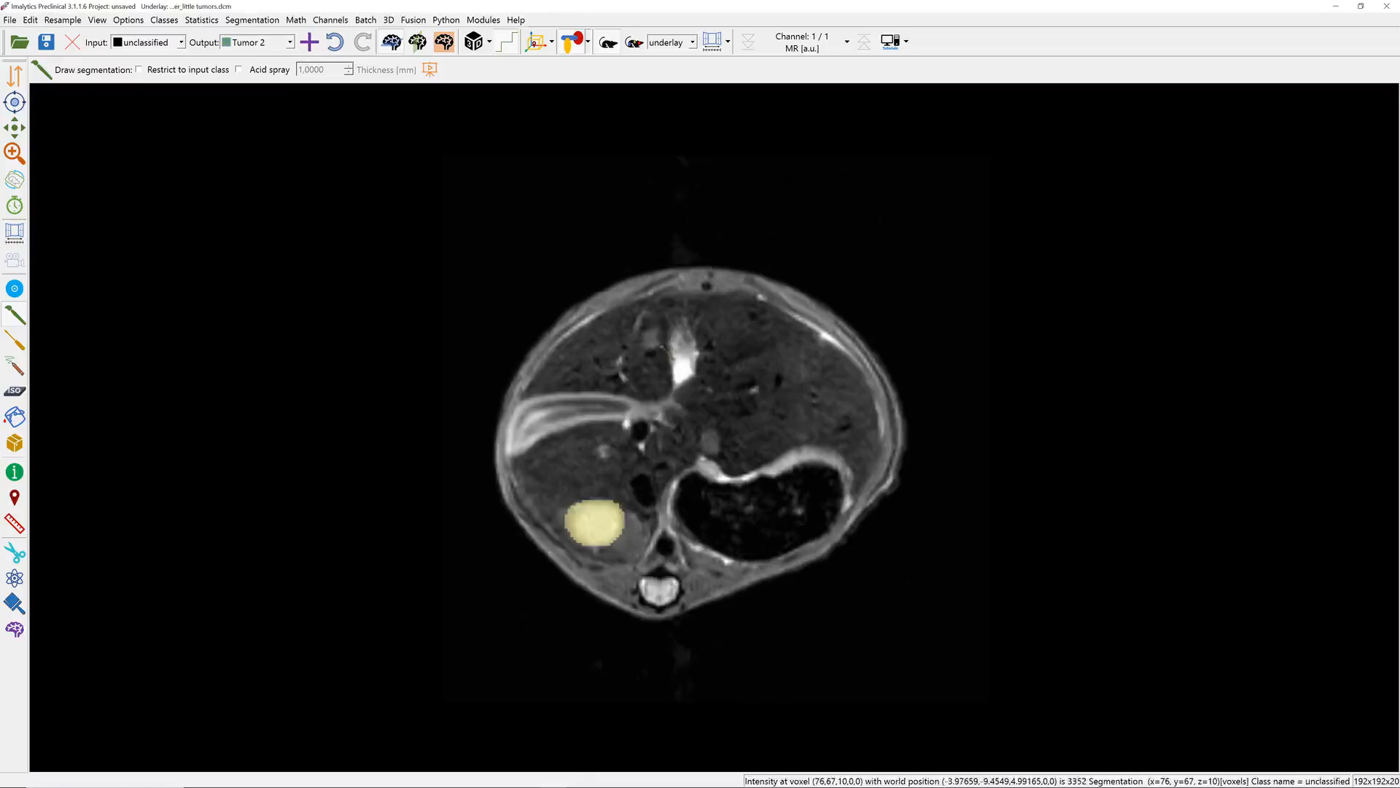
left_click(649, 340)
scroll(652, 363, "down", 2)
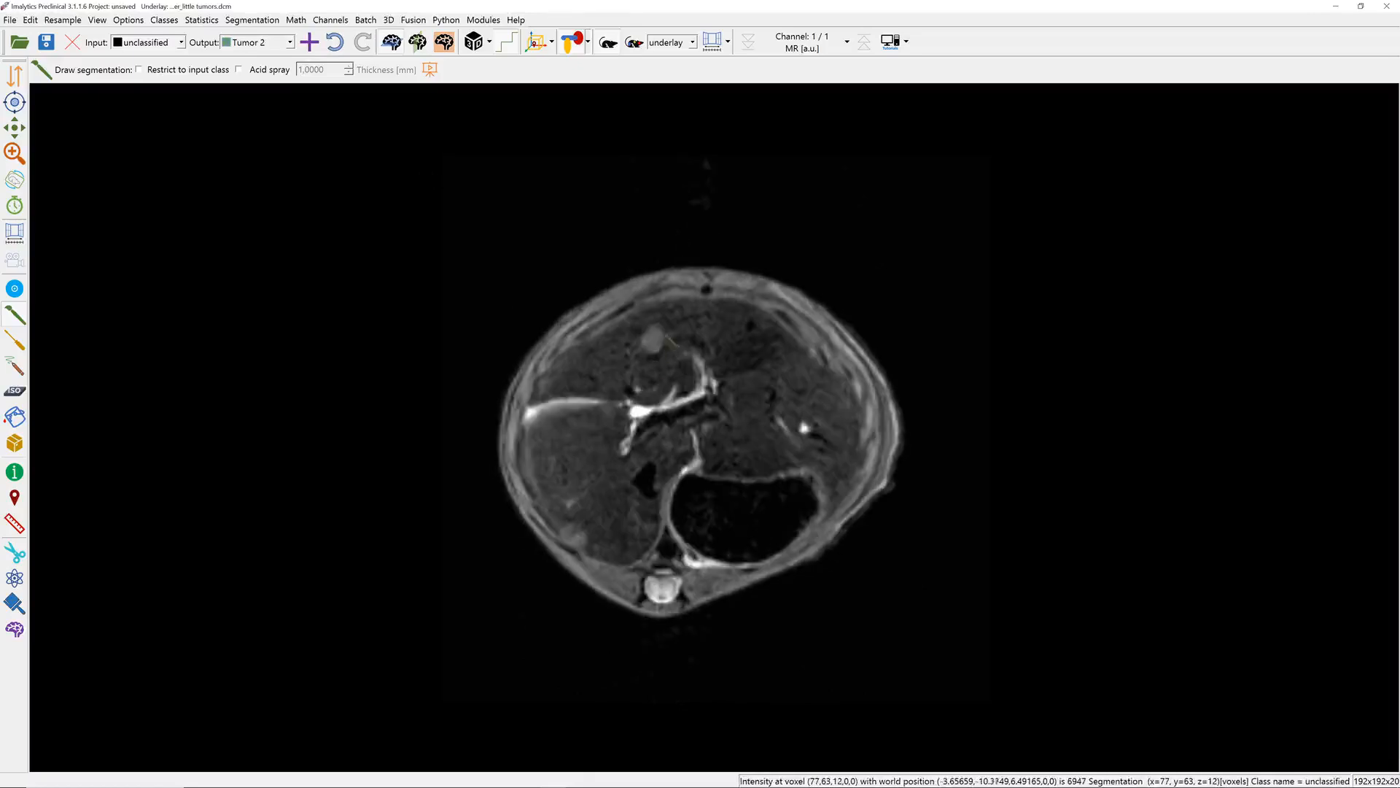
left_click_drag(648, 350, 663, 332)
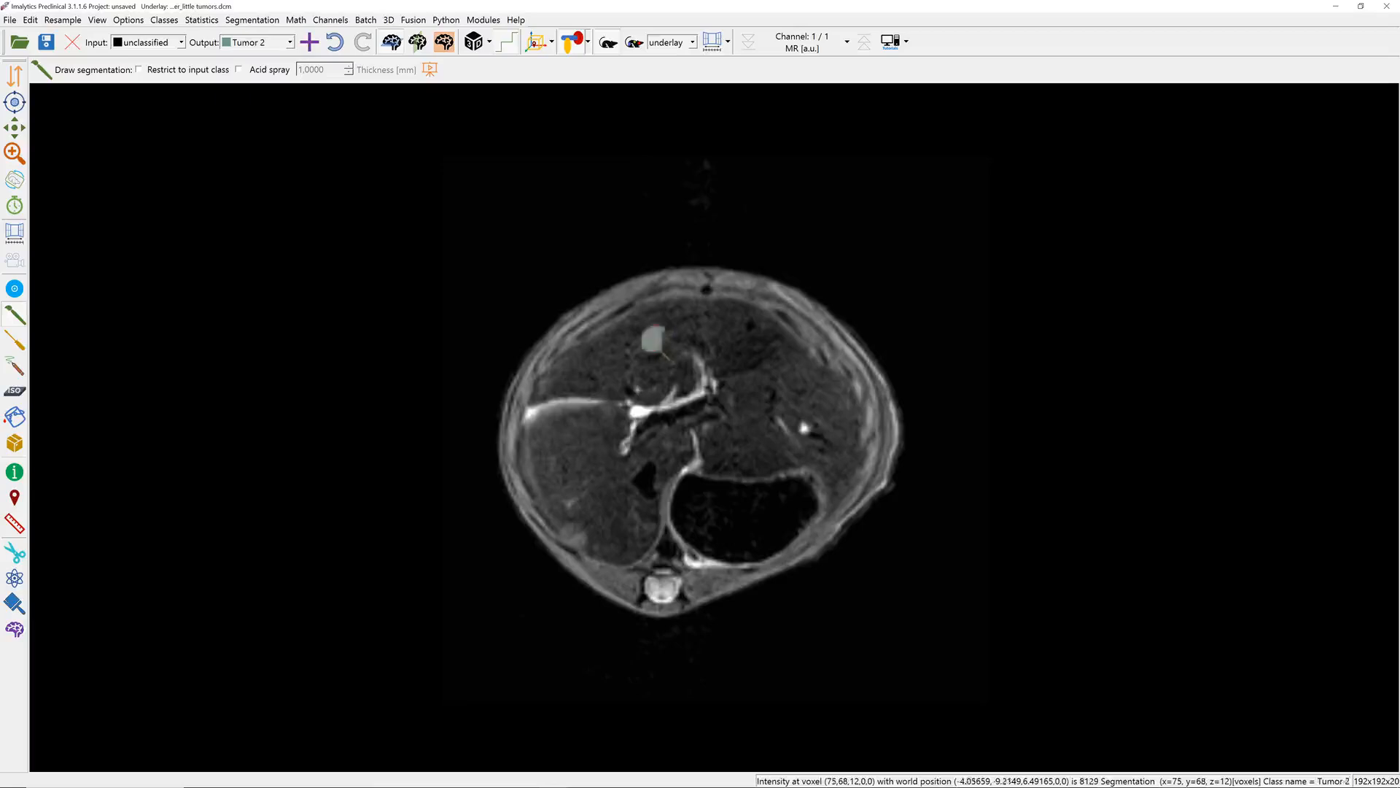
scroll(662, 354, "down", 1)
scroll(662, 359, "up", 2)
scroll(662, 360, "up", 3)
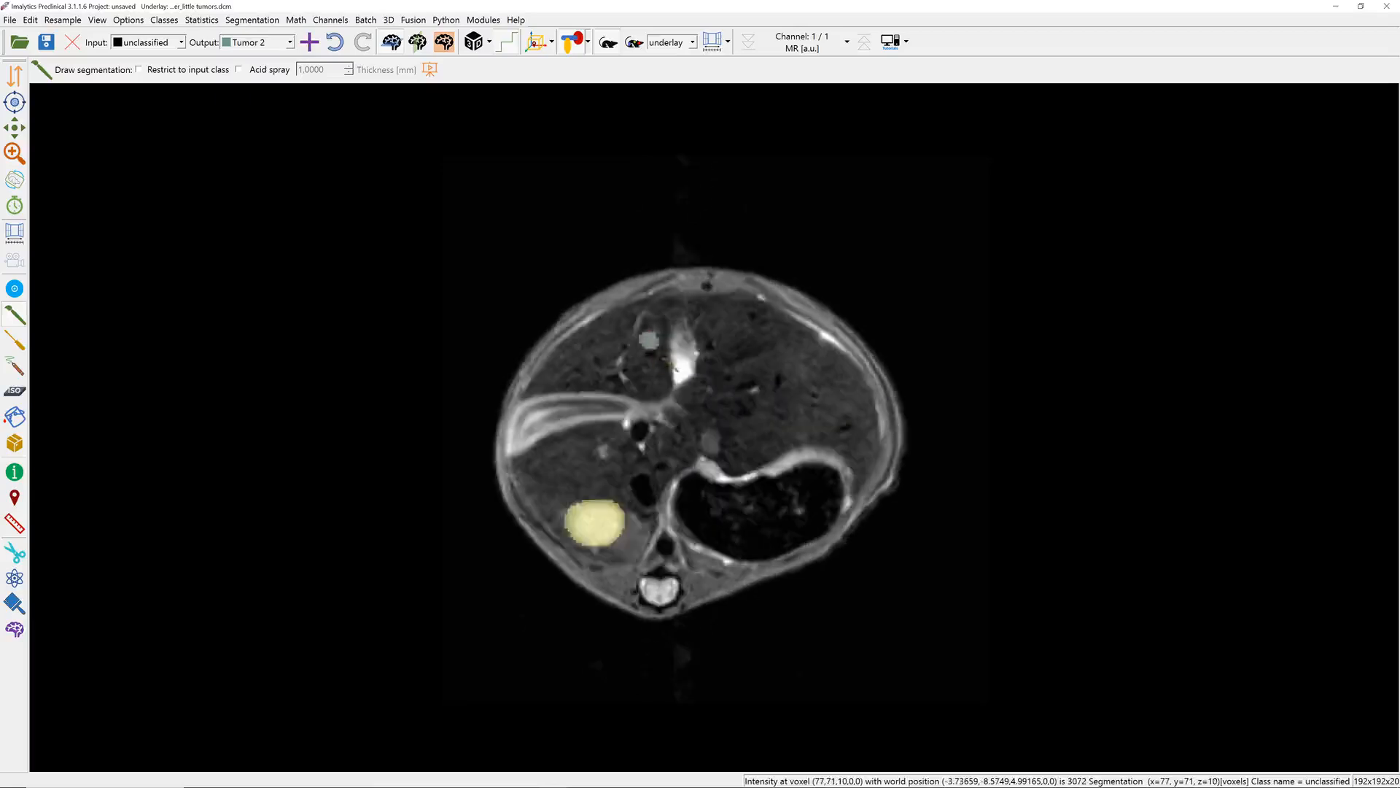
scroll(662, 360, "down", 2)
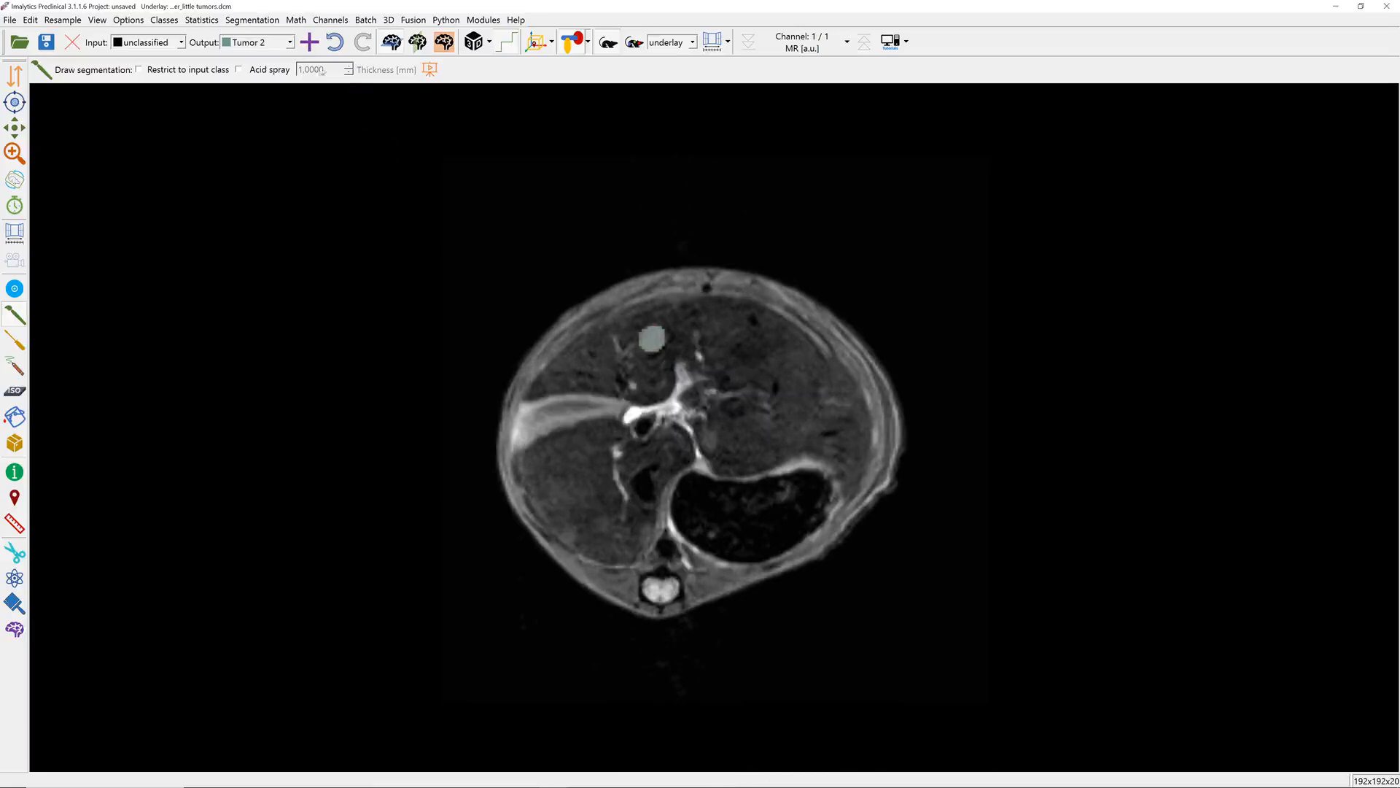
Create a new output class named Tumor 3.
left_click(310, 43)
type("Tumor")
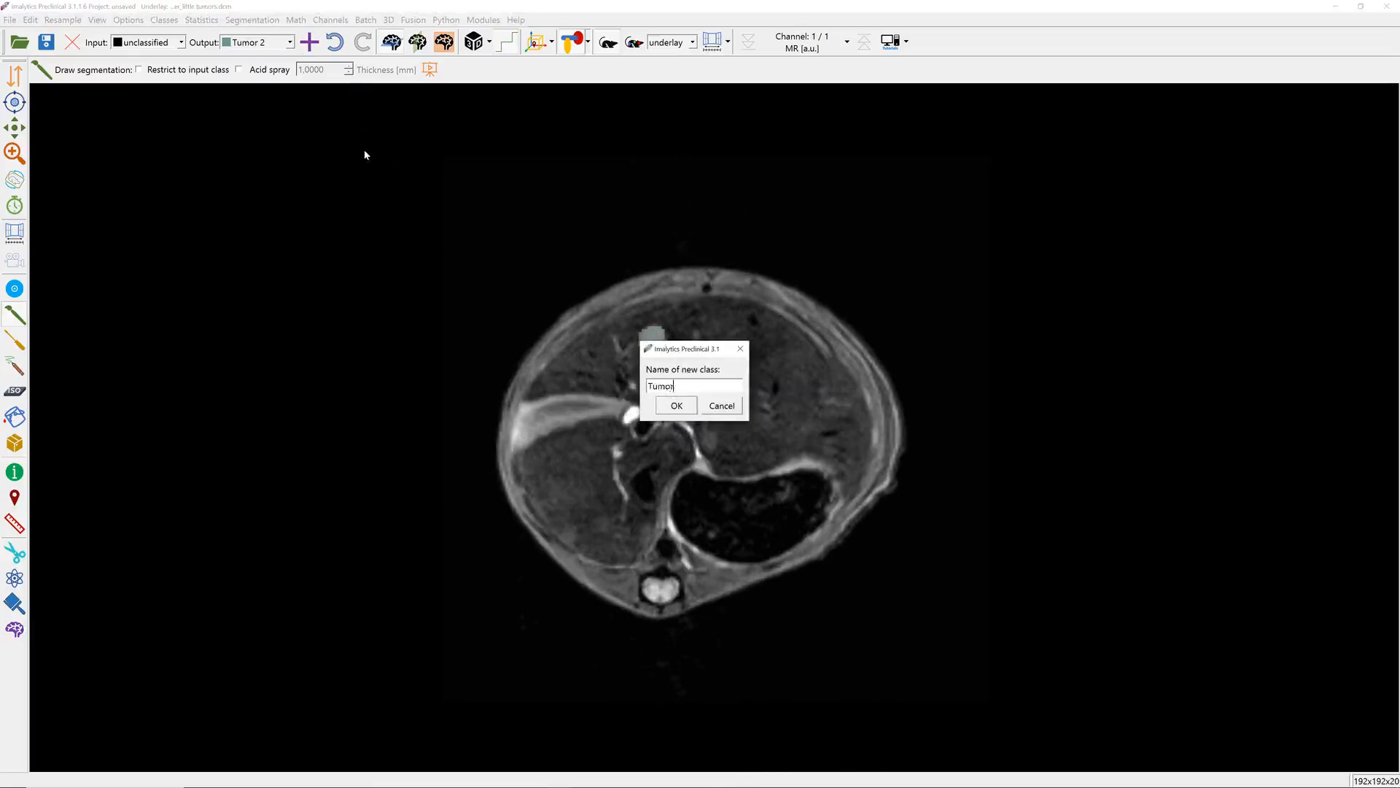
type(" 3")
key("Return")
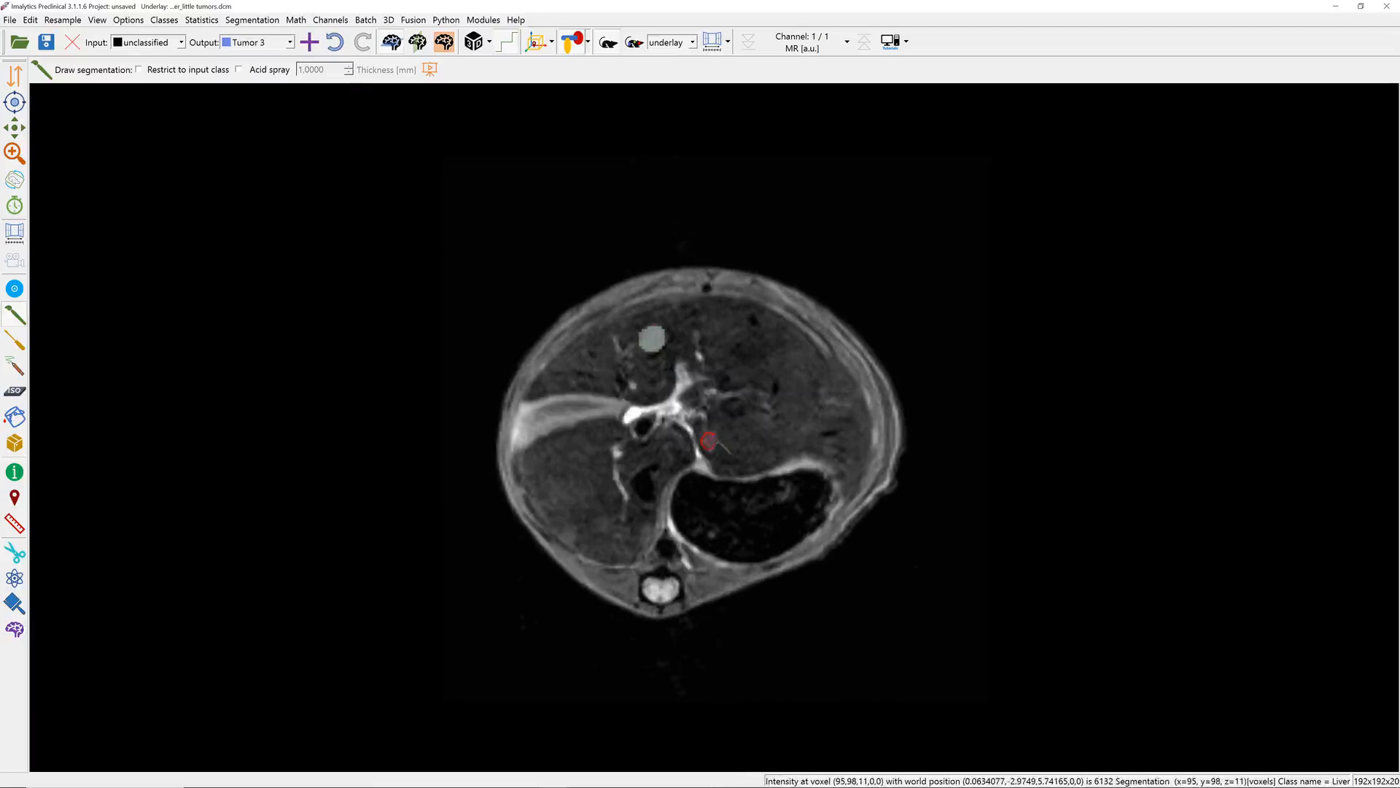
Outline the small bright spot just above the dark stomach as Tumor 3 on slices 10 and 11.
scroll(721, 443, "down", 1)
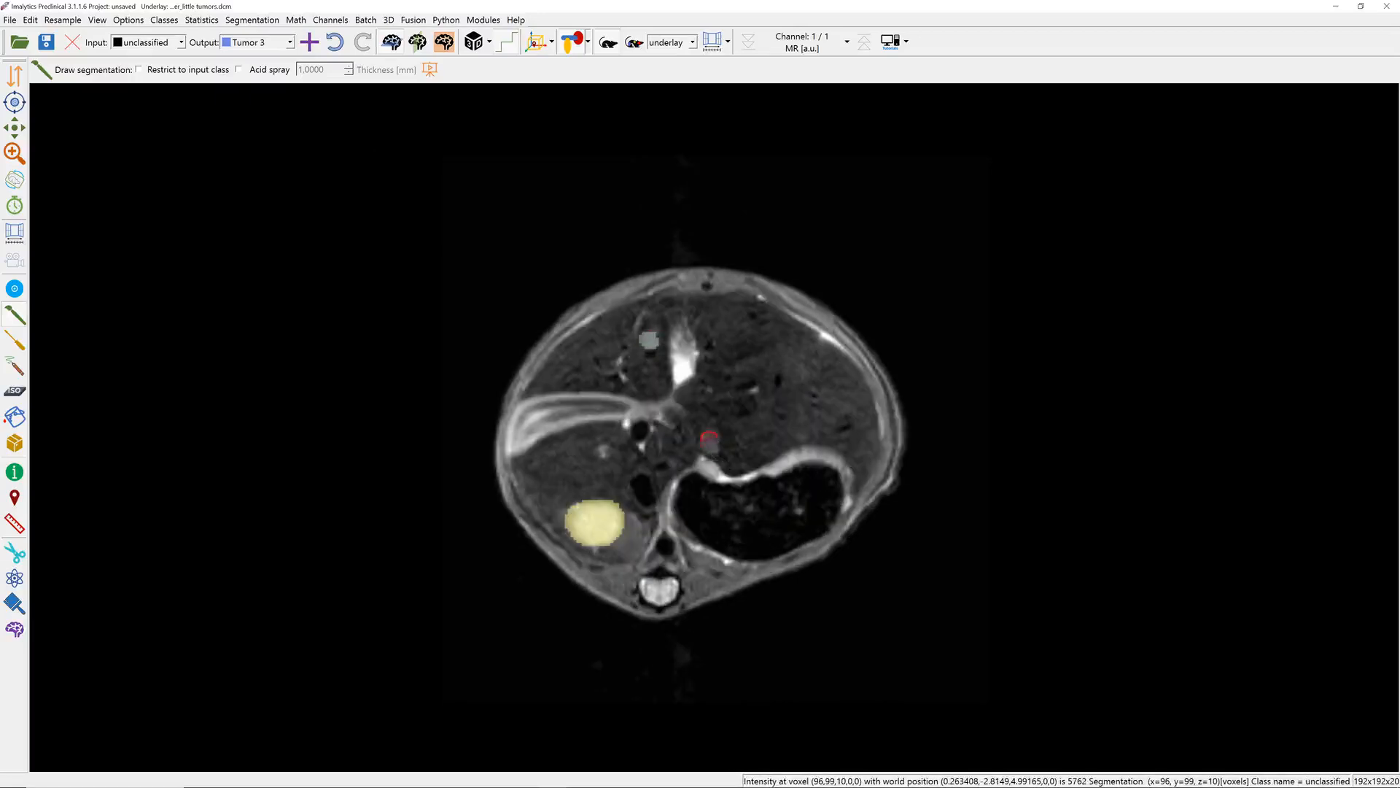
scroll(719, 454, "down", 1)
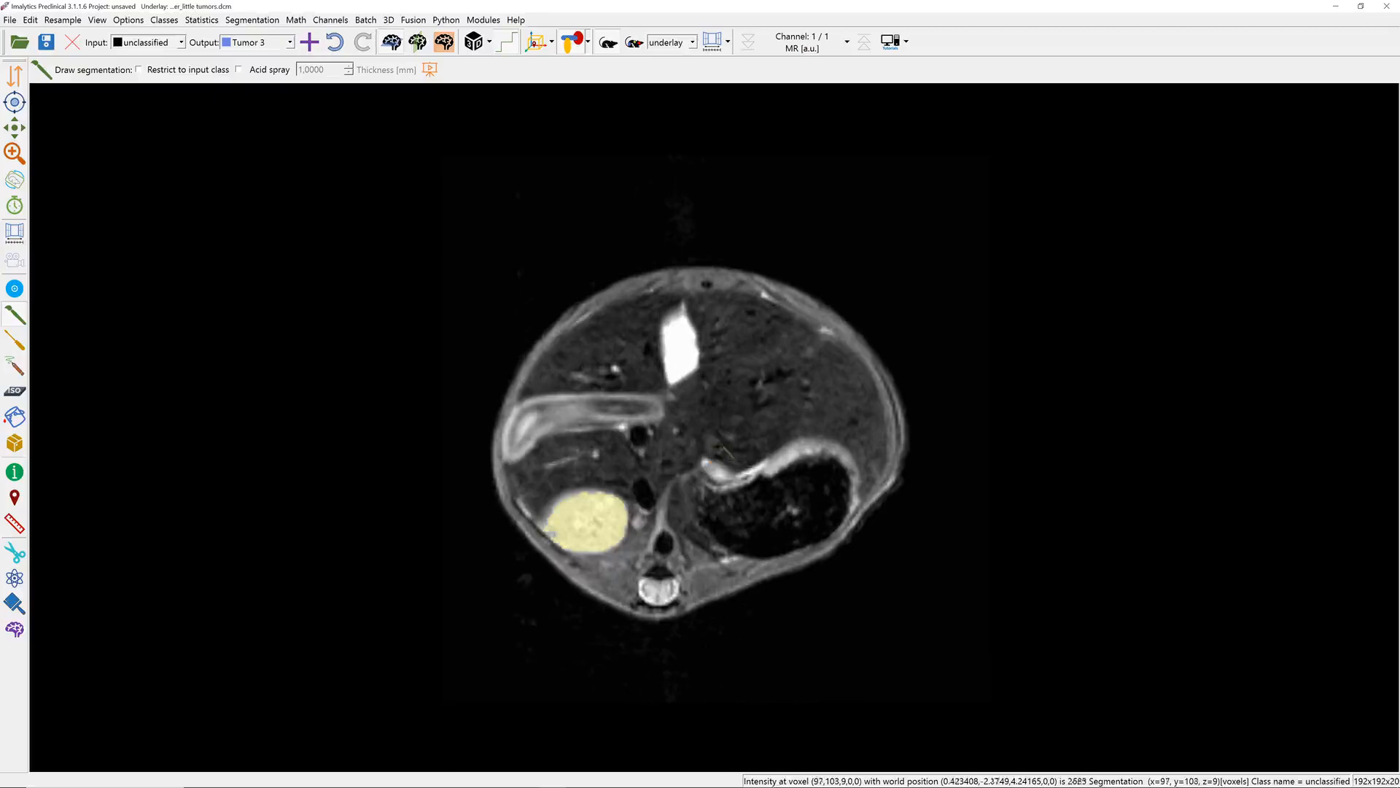
scroll(717, 451, "up", 1)
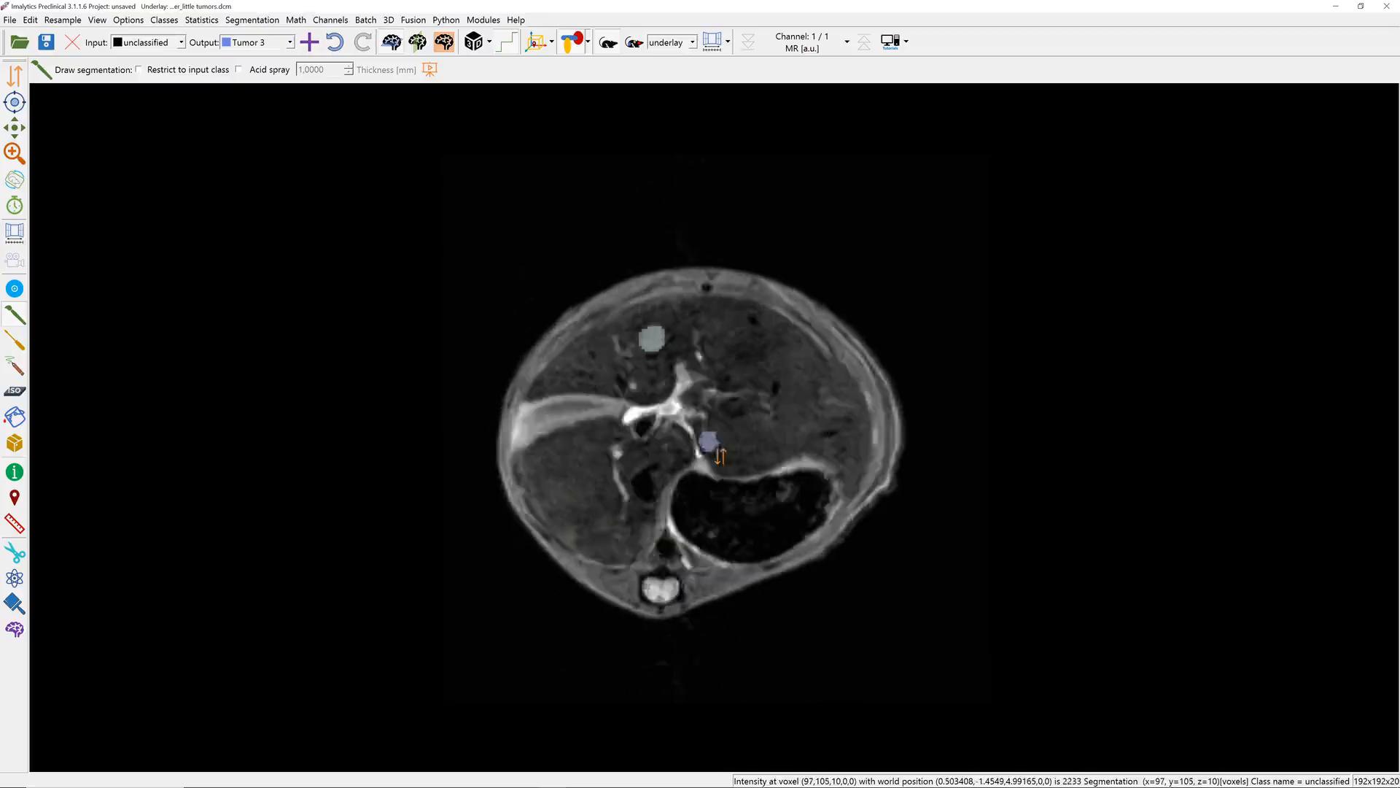
scroll(720, 457, "up", 1)
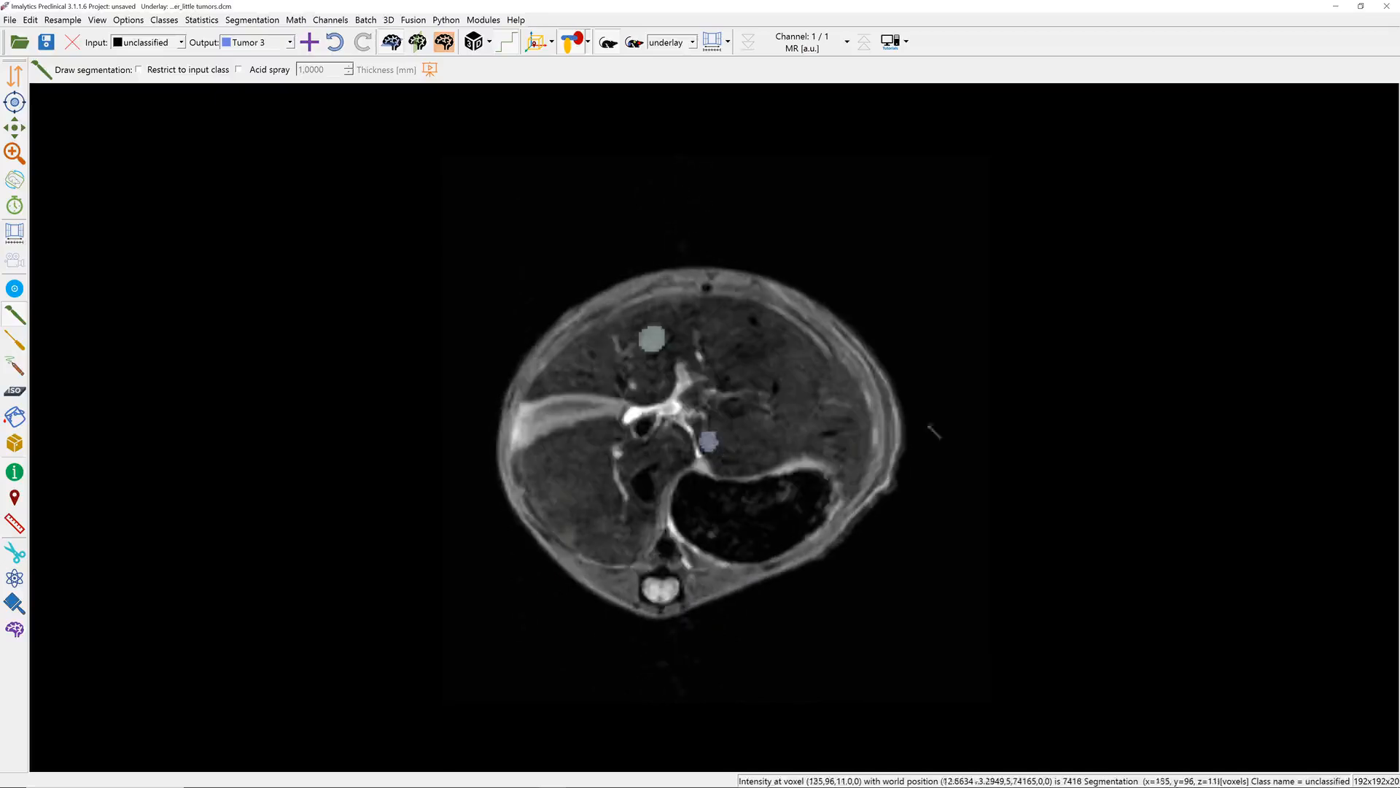
left_click_drag(1085, 457, 1054, 439)
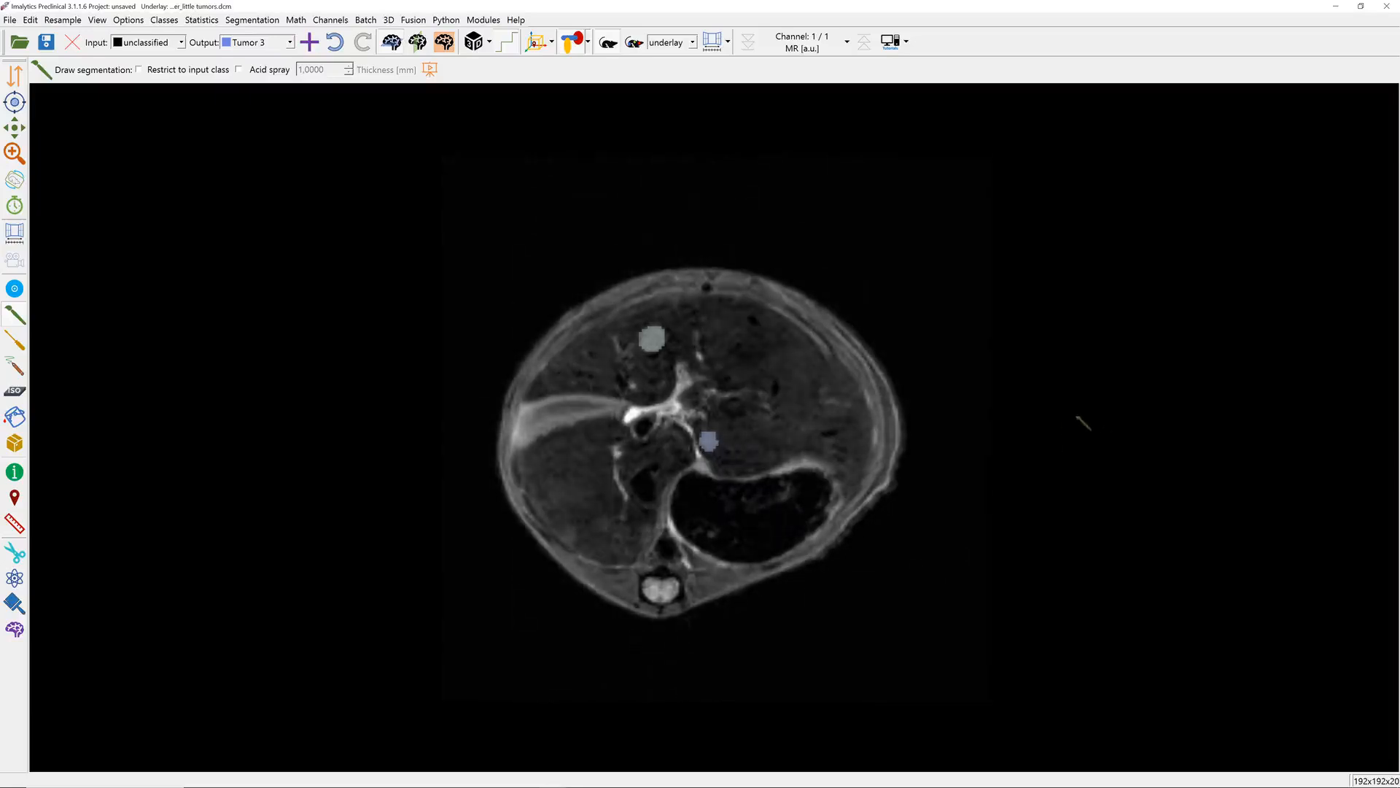
scroll(883, 394, "down", 6)
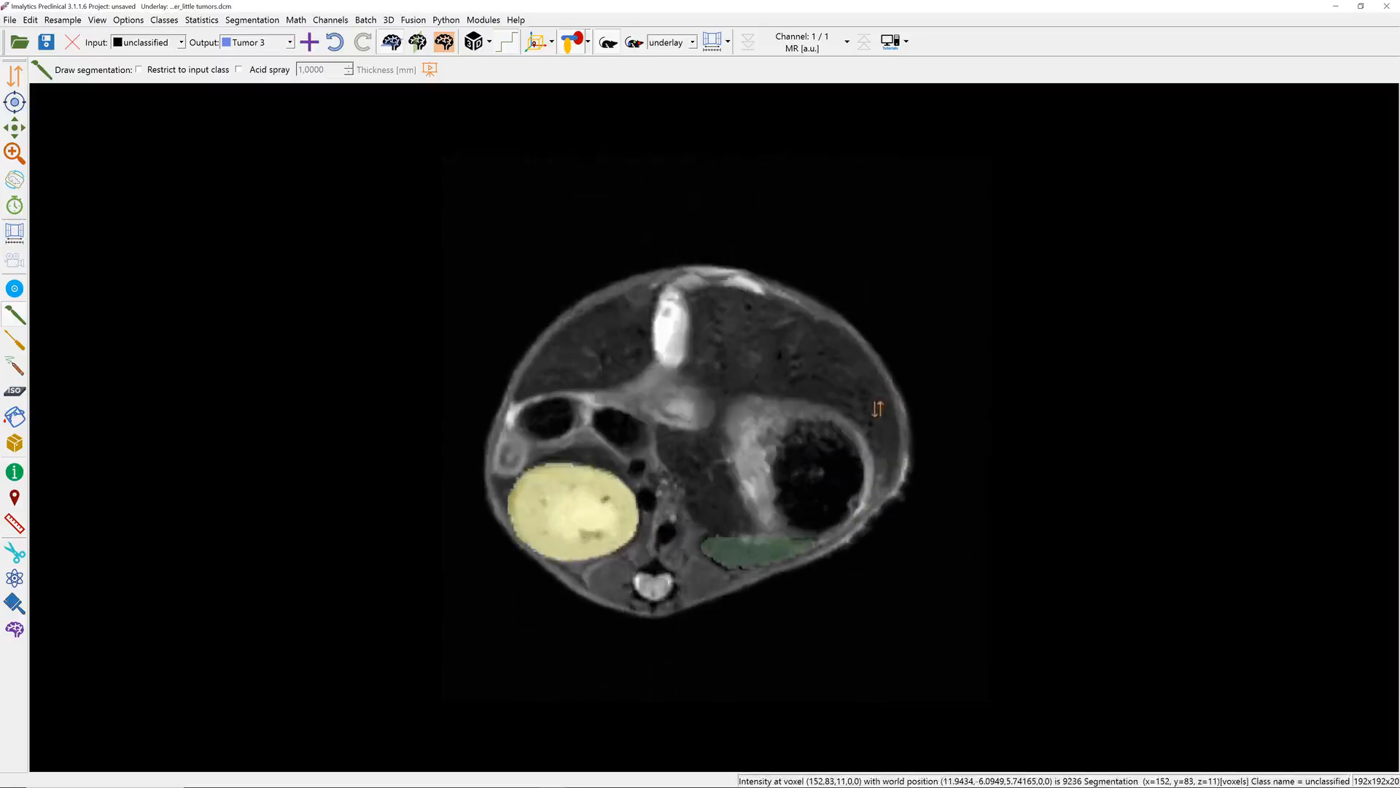
scroll(879, 412, "down", 8)
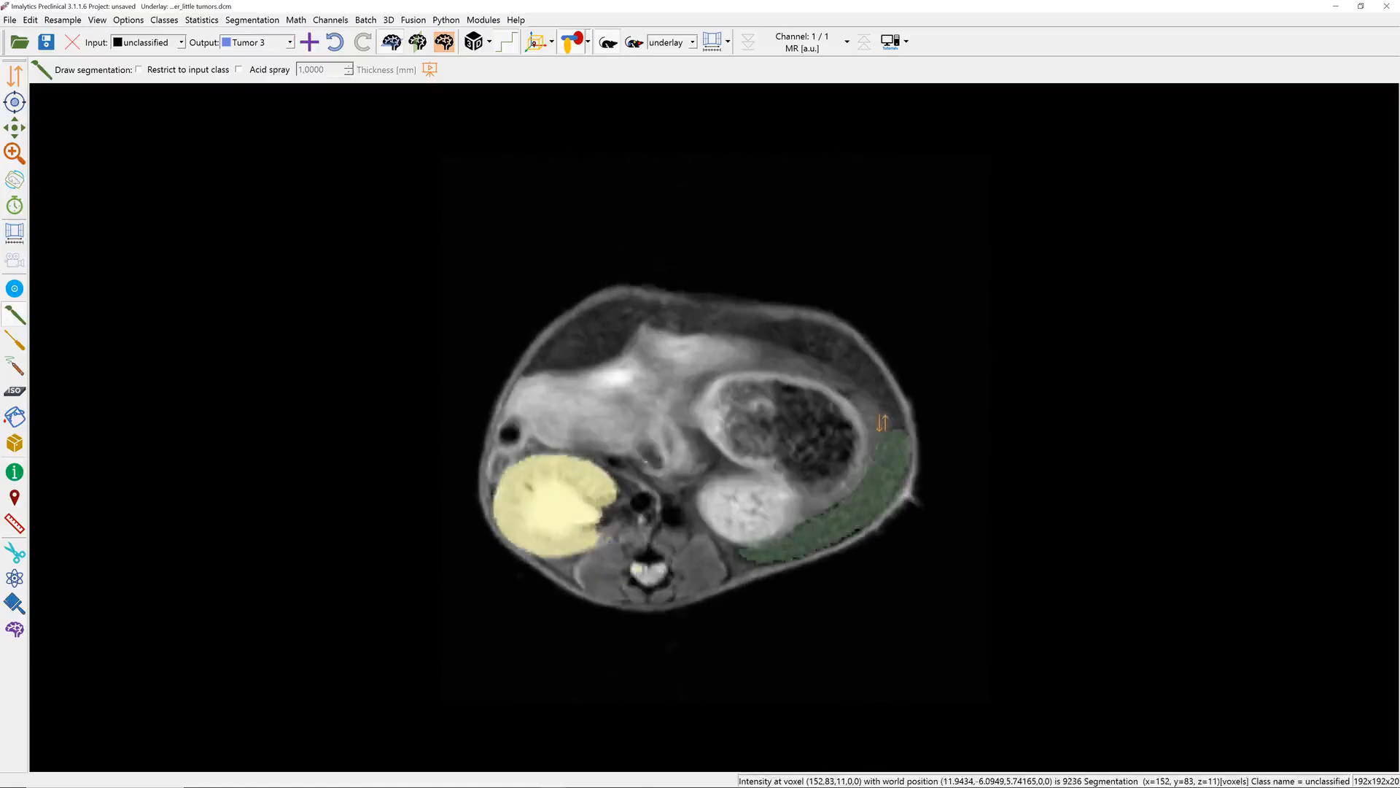
scroll(882, 422, "down", 8)
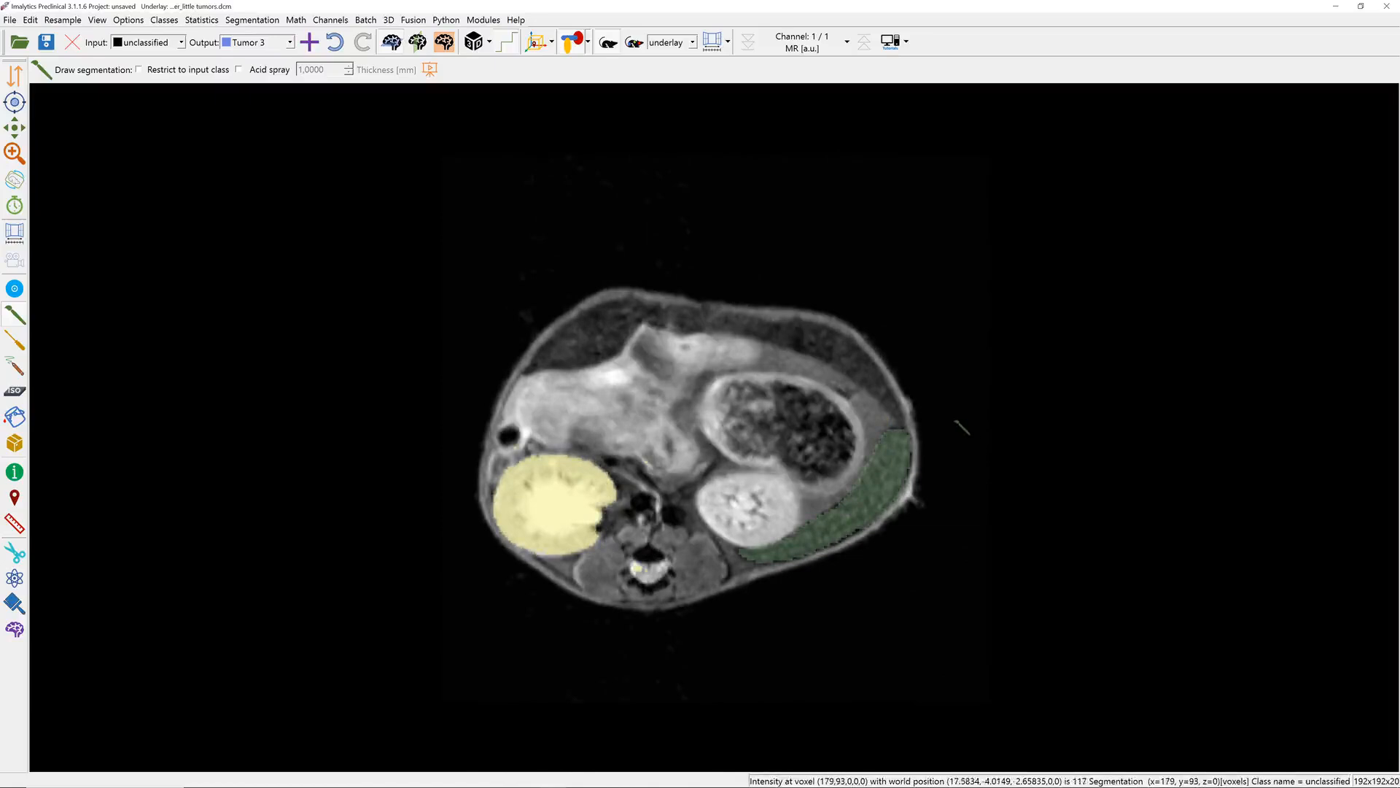
scroll(952, 417, "down", 3)
scroll(951, 417, "down", 1)
Examine the class statistics of the selected layer for all organ and tumor classes, and close the table.
left_click(198, 20)
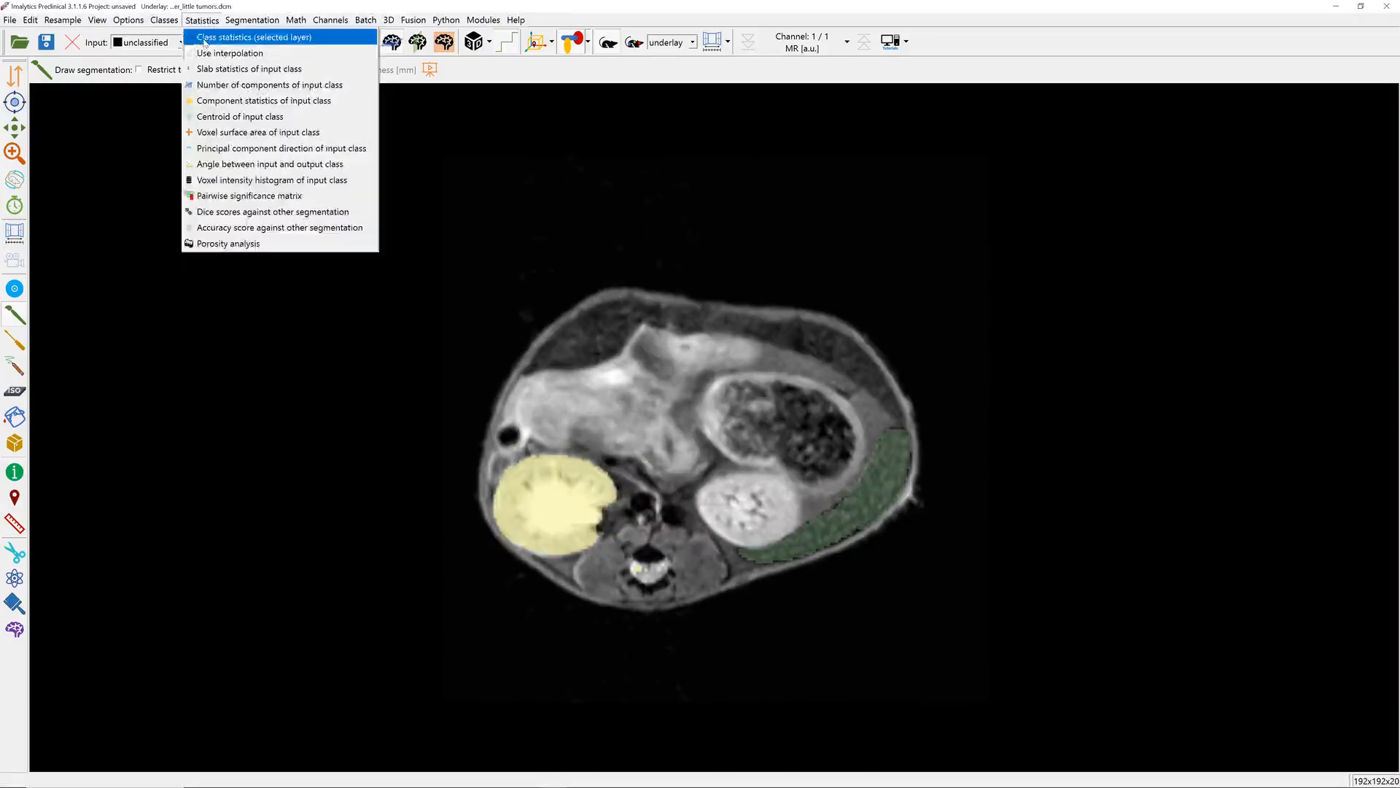
left_click(211, 37)
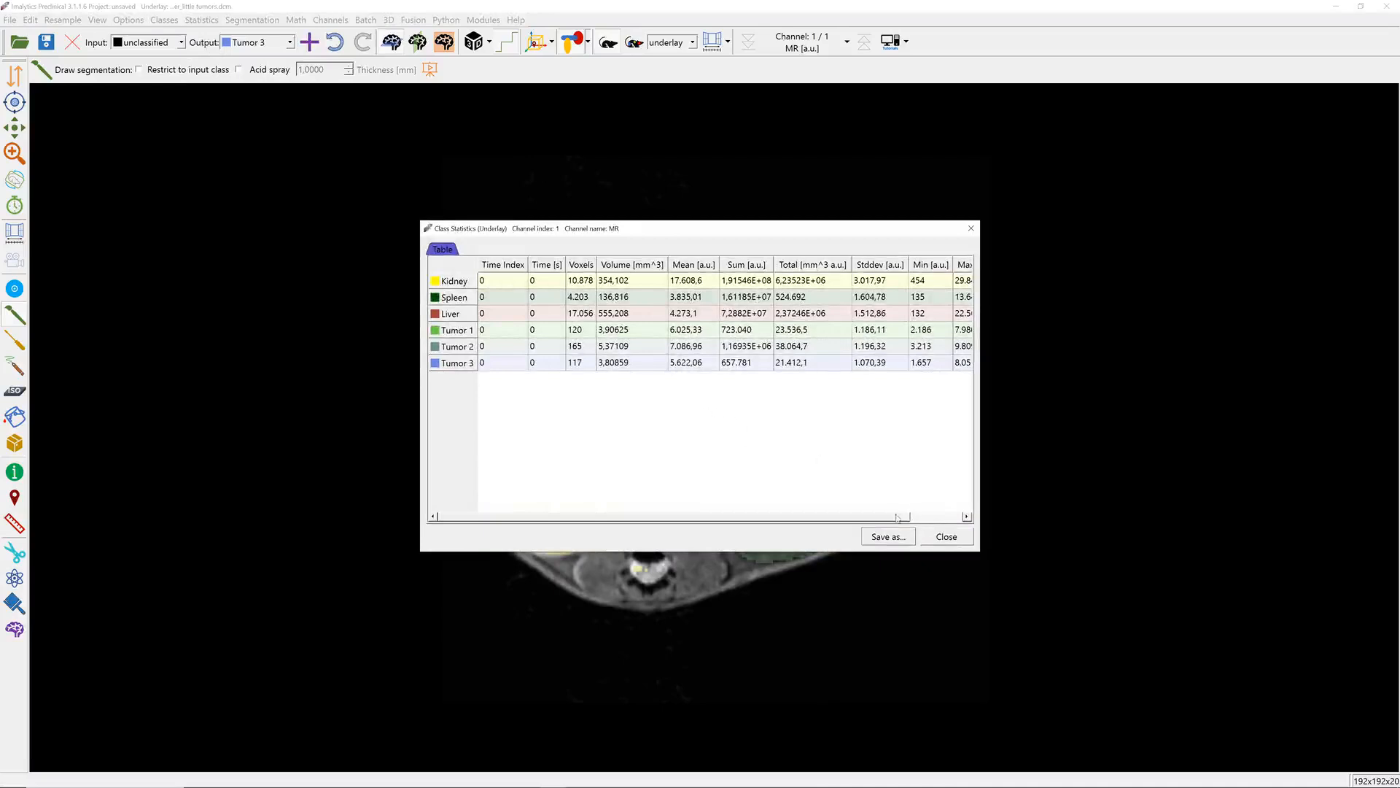
left_click(952, 539)
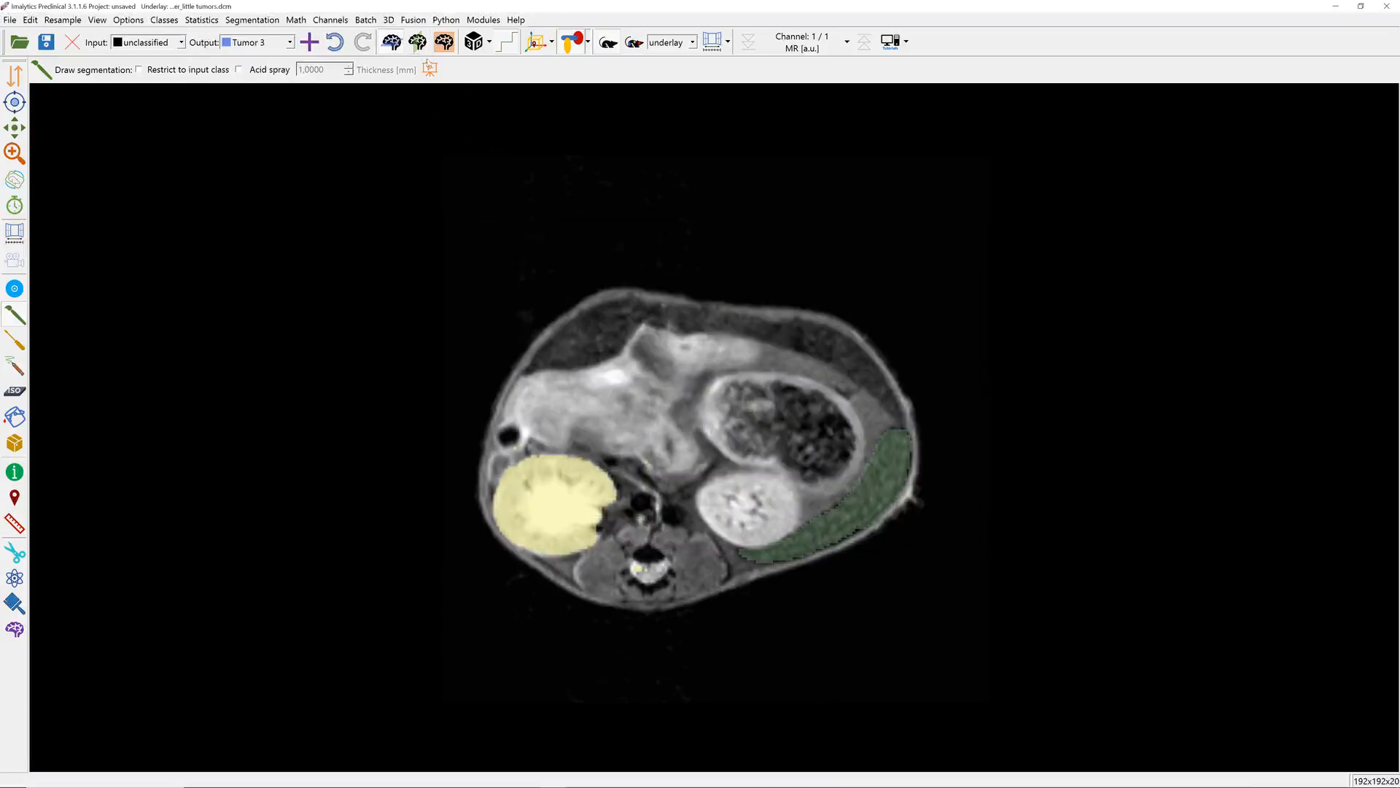
Load the CT Liver tumors example data set and show it in three orthogonal slice views plus a 3D rendering.
left_click(444, 43)
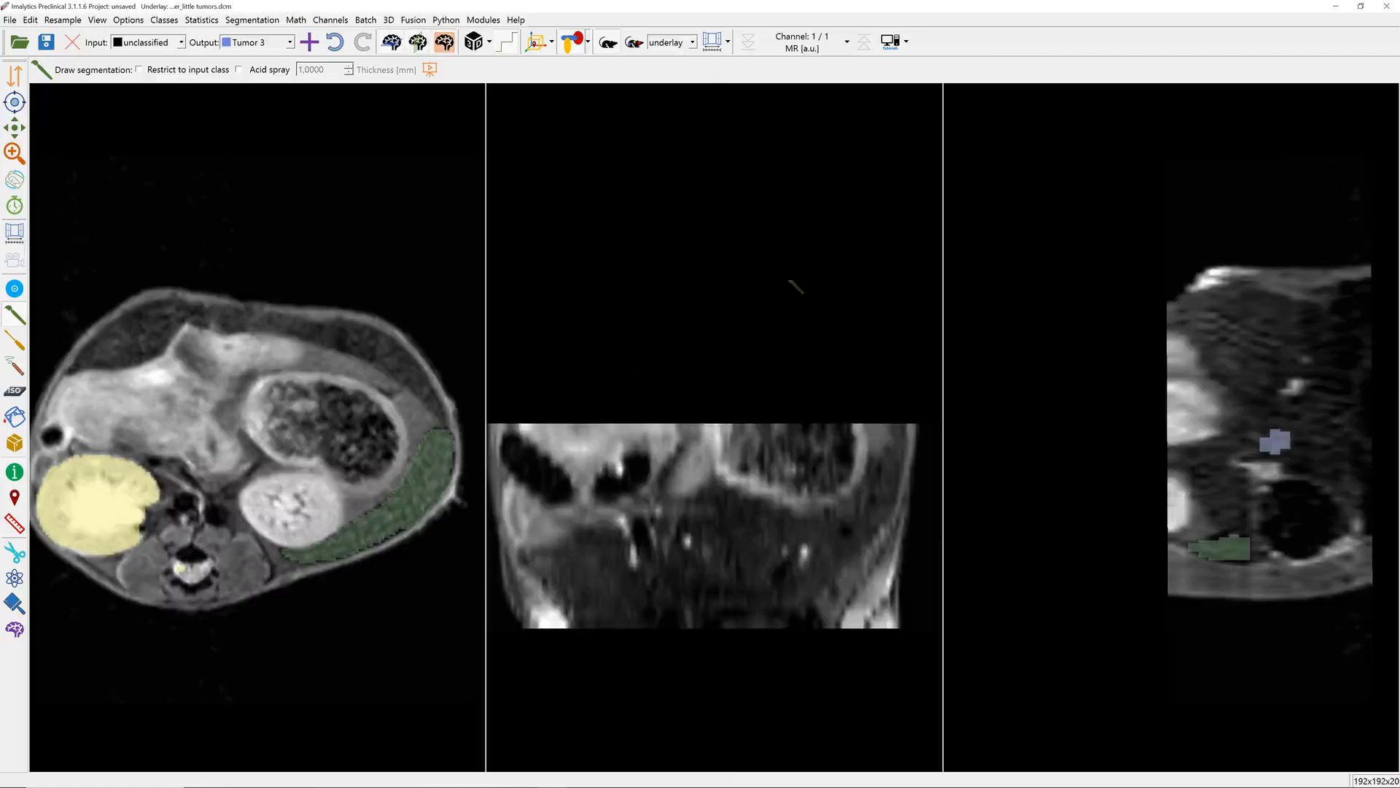
left_click(906, 41)
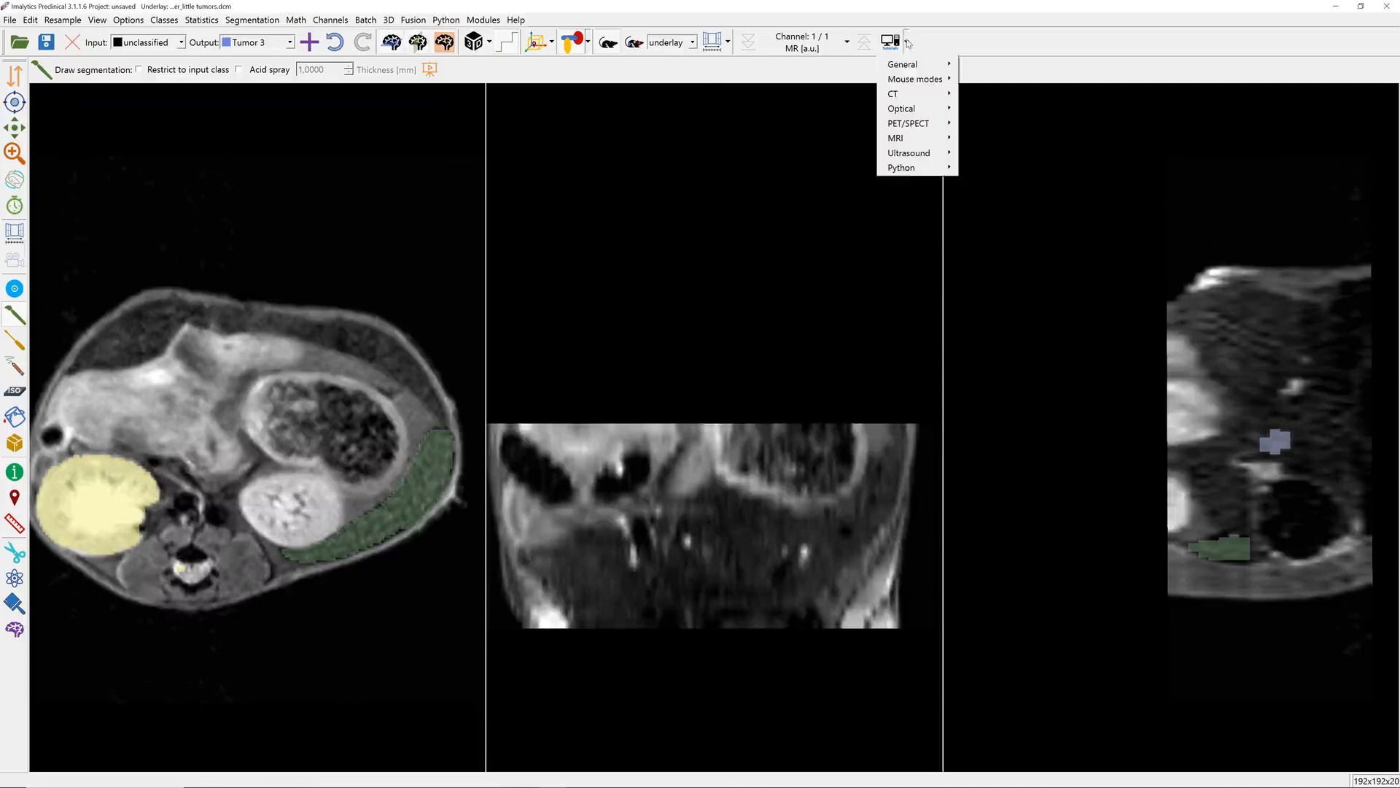
mouse_move(913, 93)
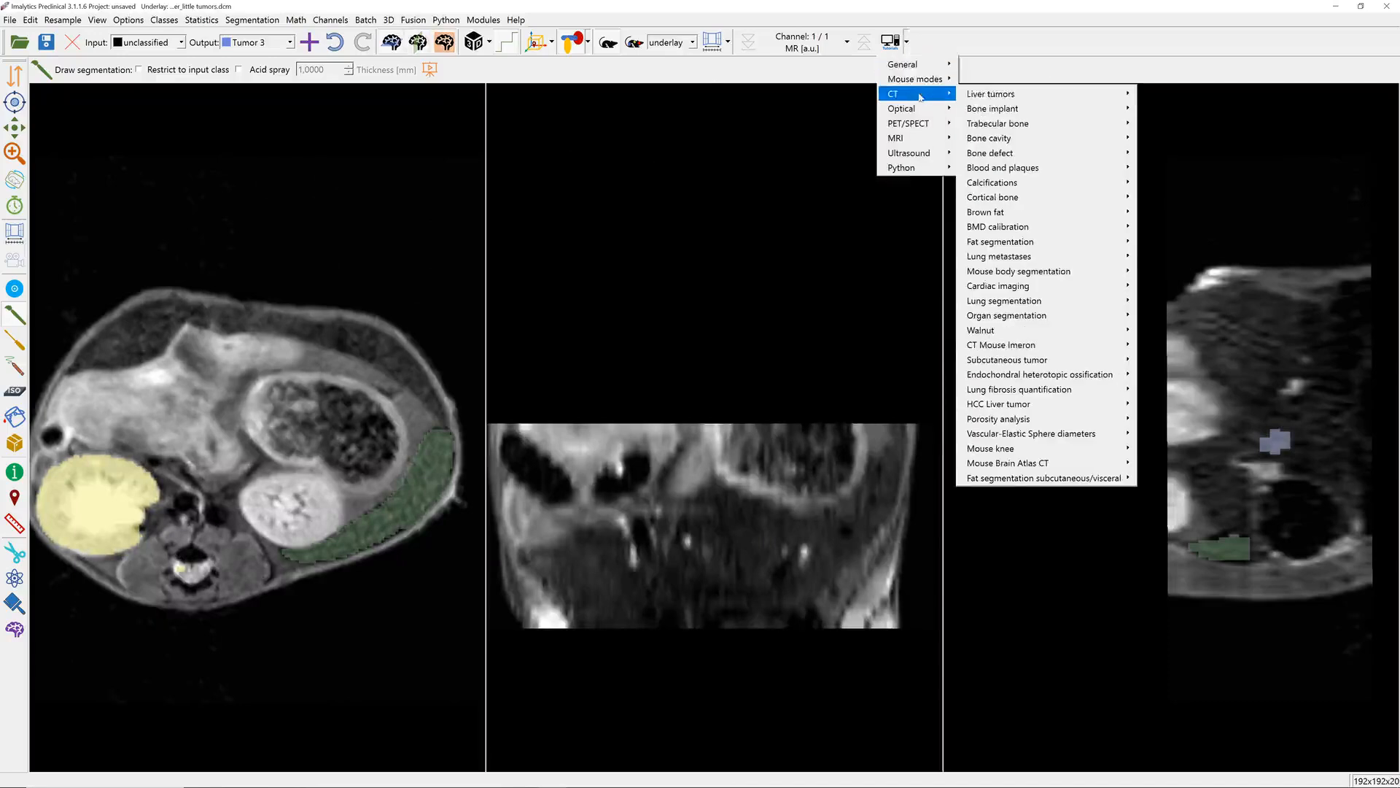
mouse_move(1036, 100)
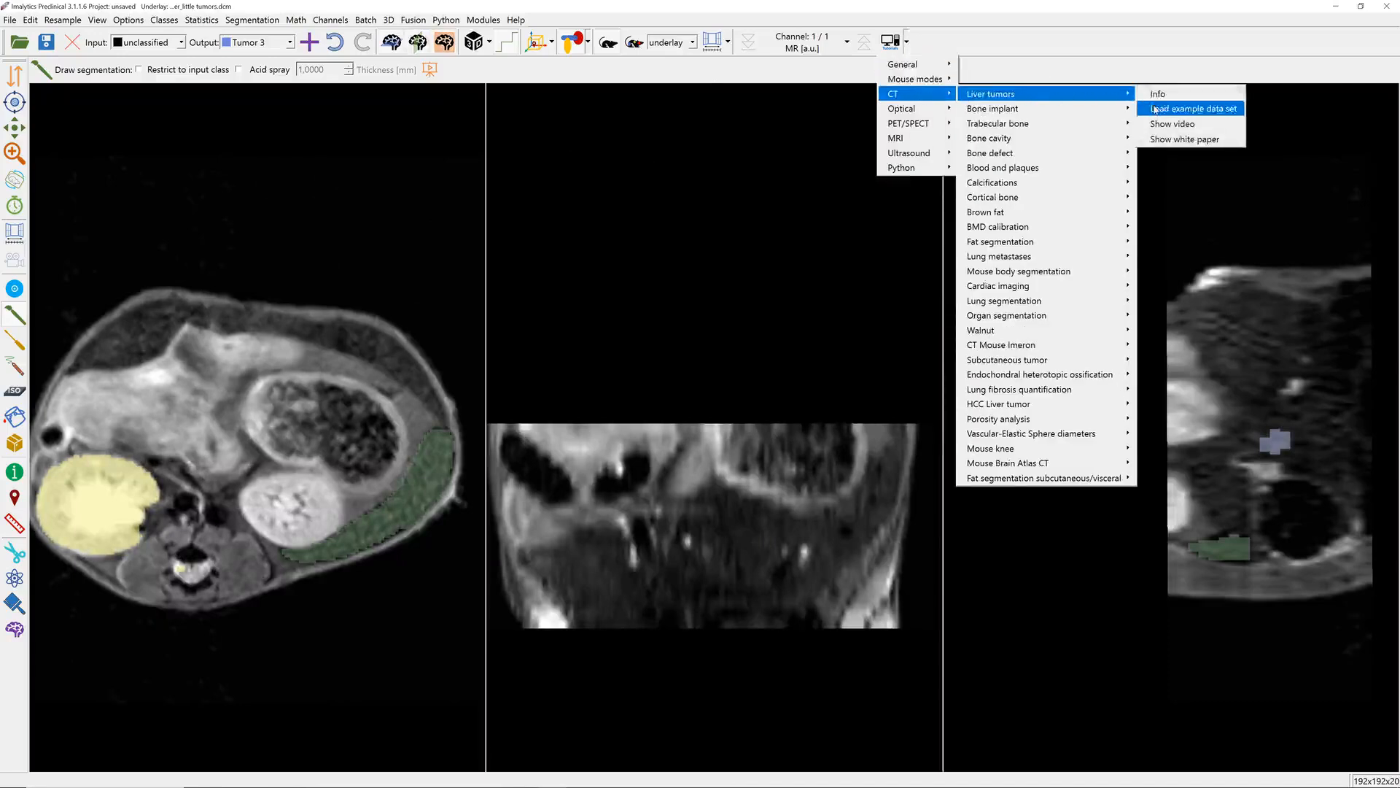
left_click(1194, 109)
left_click(695, 409)
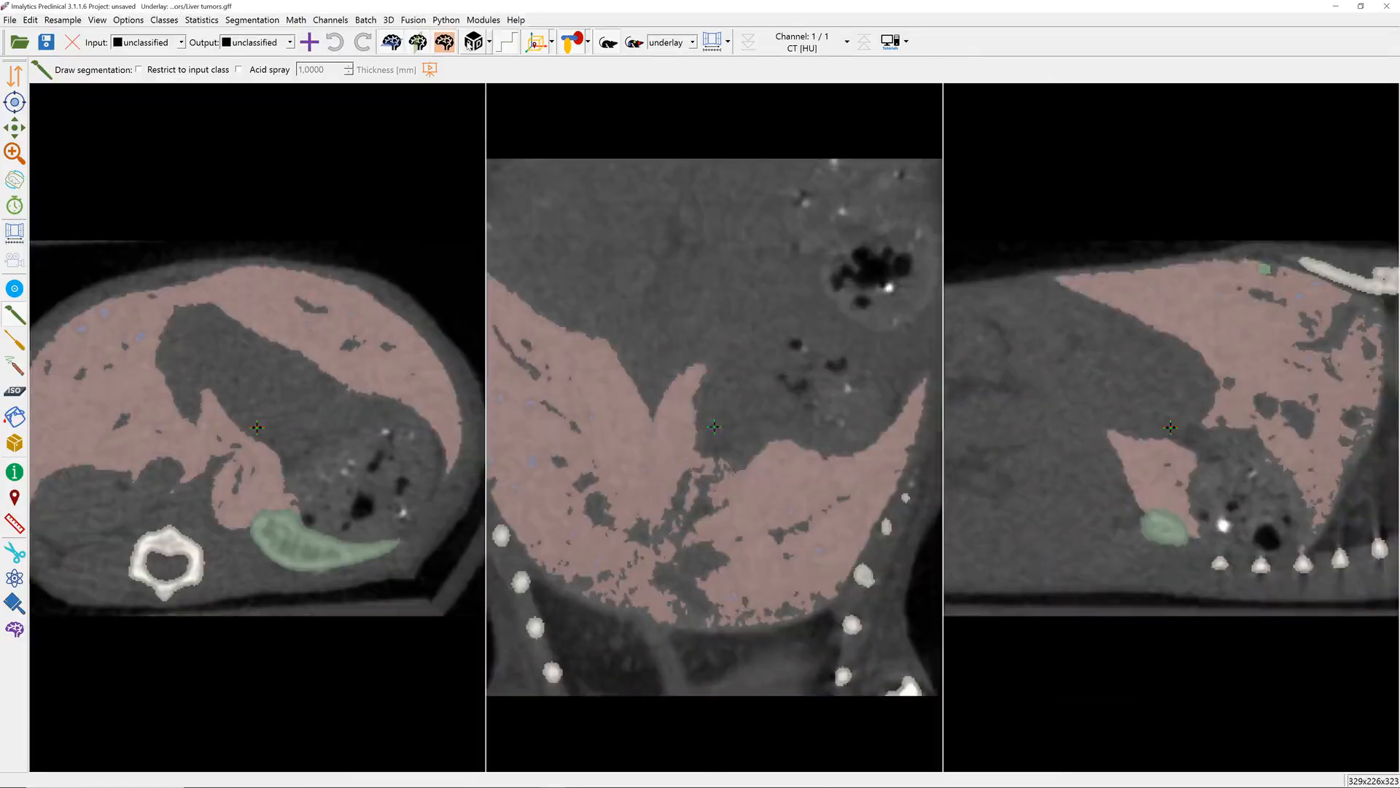
left_click(473, 42)
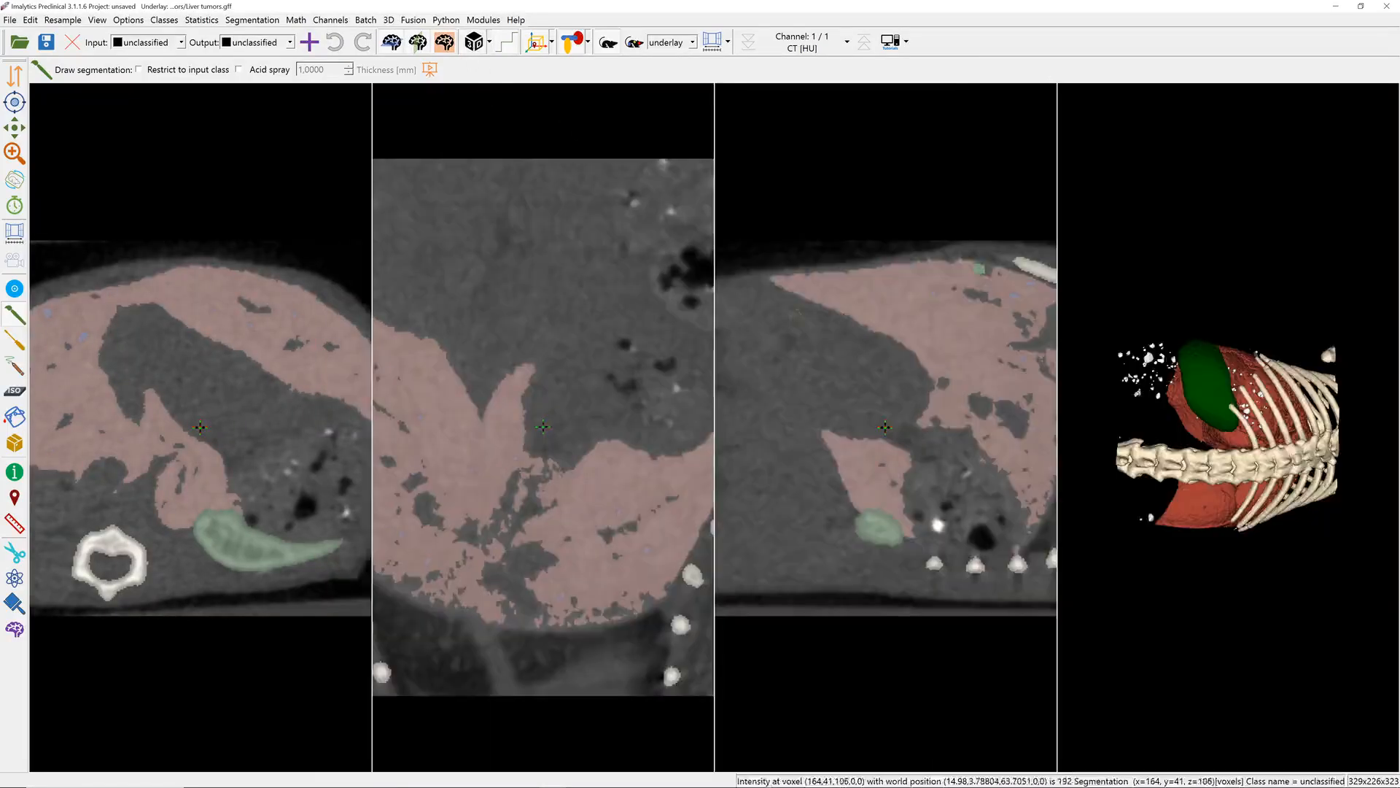
Switch to one axial slice beside a larger 3D rendering and turn the model to show the liver from the front.
left_click(422, 46)
left_click(444, 43)
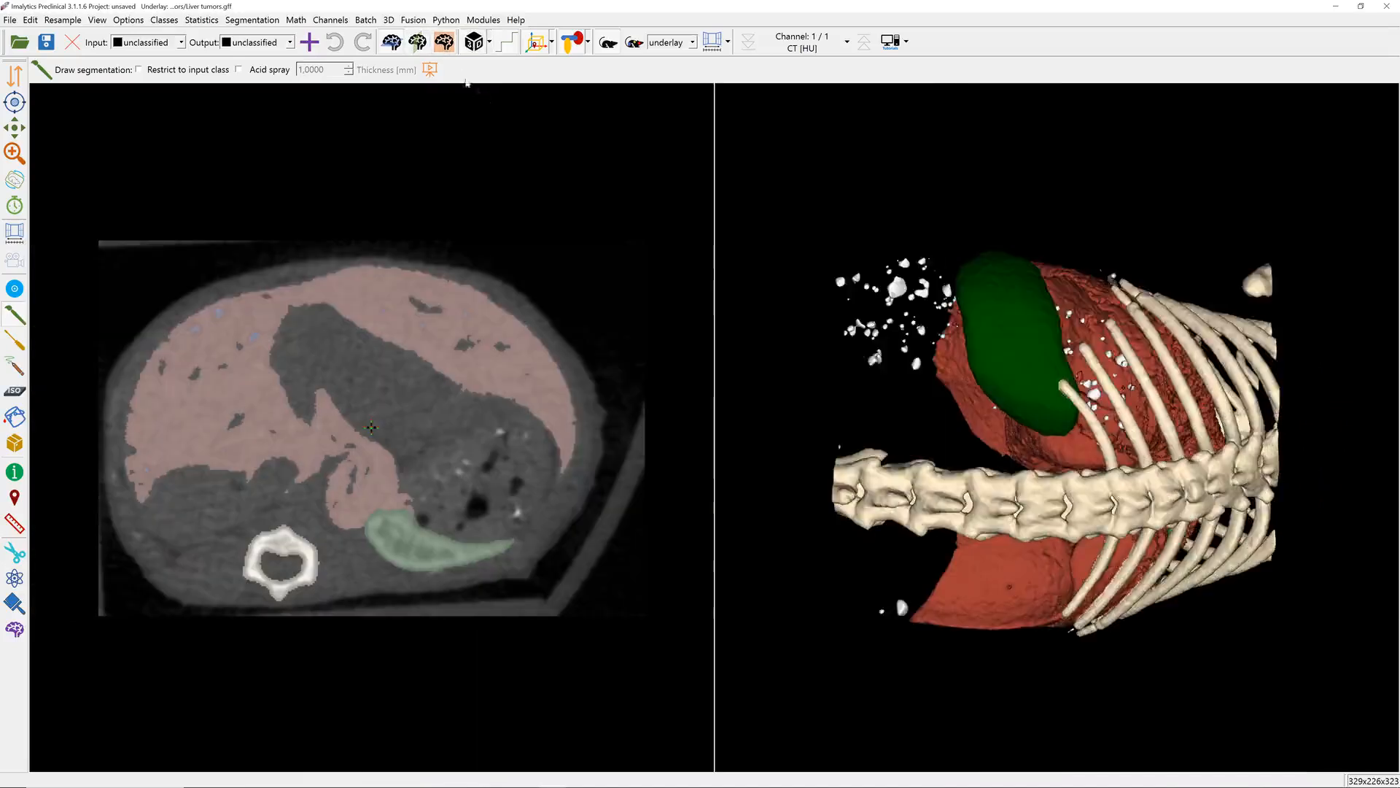
mouse_move(895, 360)
left_mouse_down()
mouse_move(918, 554)
mouse_move(1050, 474)
mouse_move(1067, 373)
mouse_move(1018, 395)
mouse_move(894, 372)
left_mouse_up()
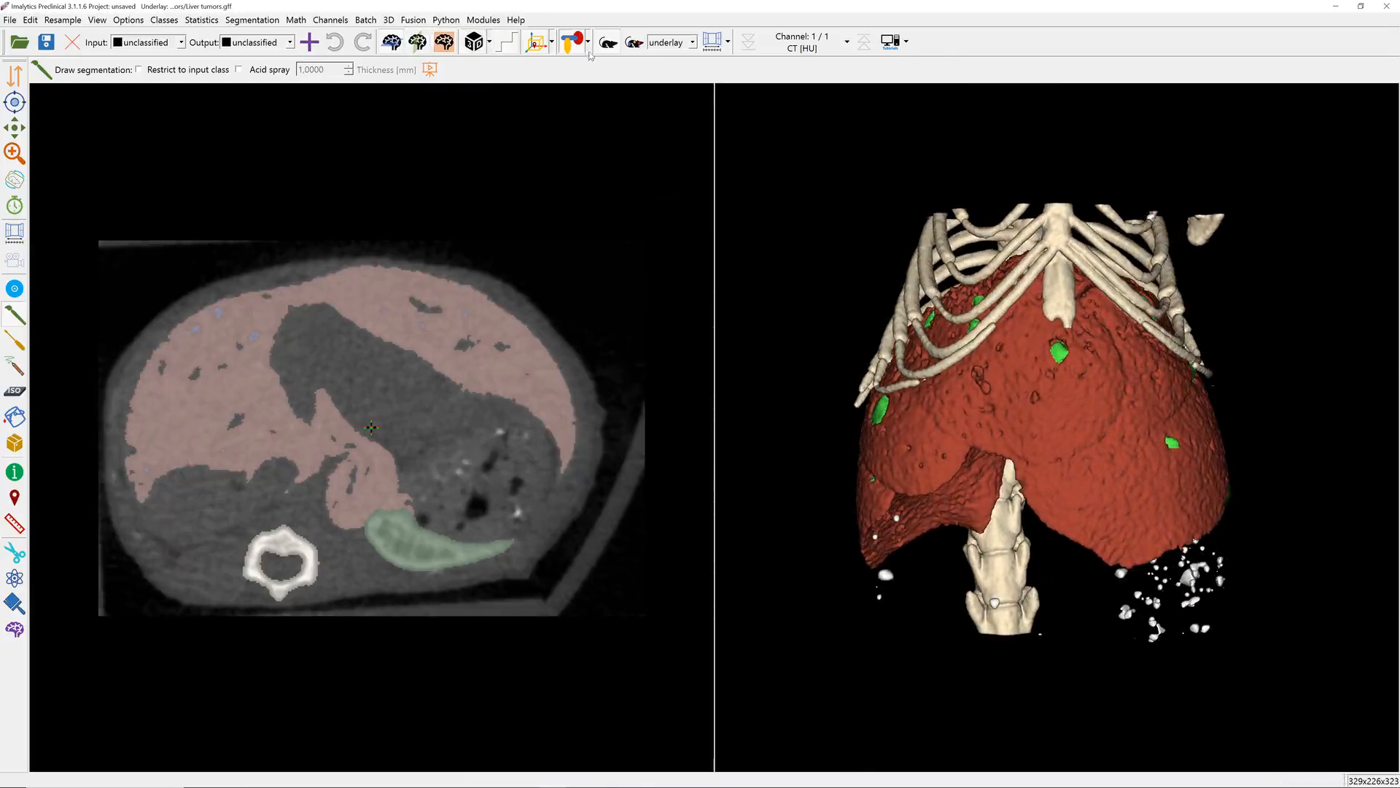
Enable transparent 3D rendering and lower the Liver class opacity to roughly a third.
left_click(389, 20)
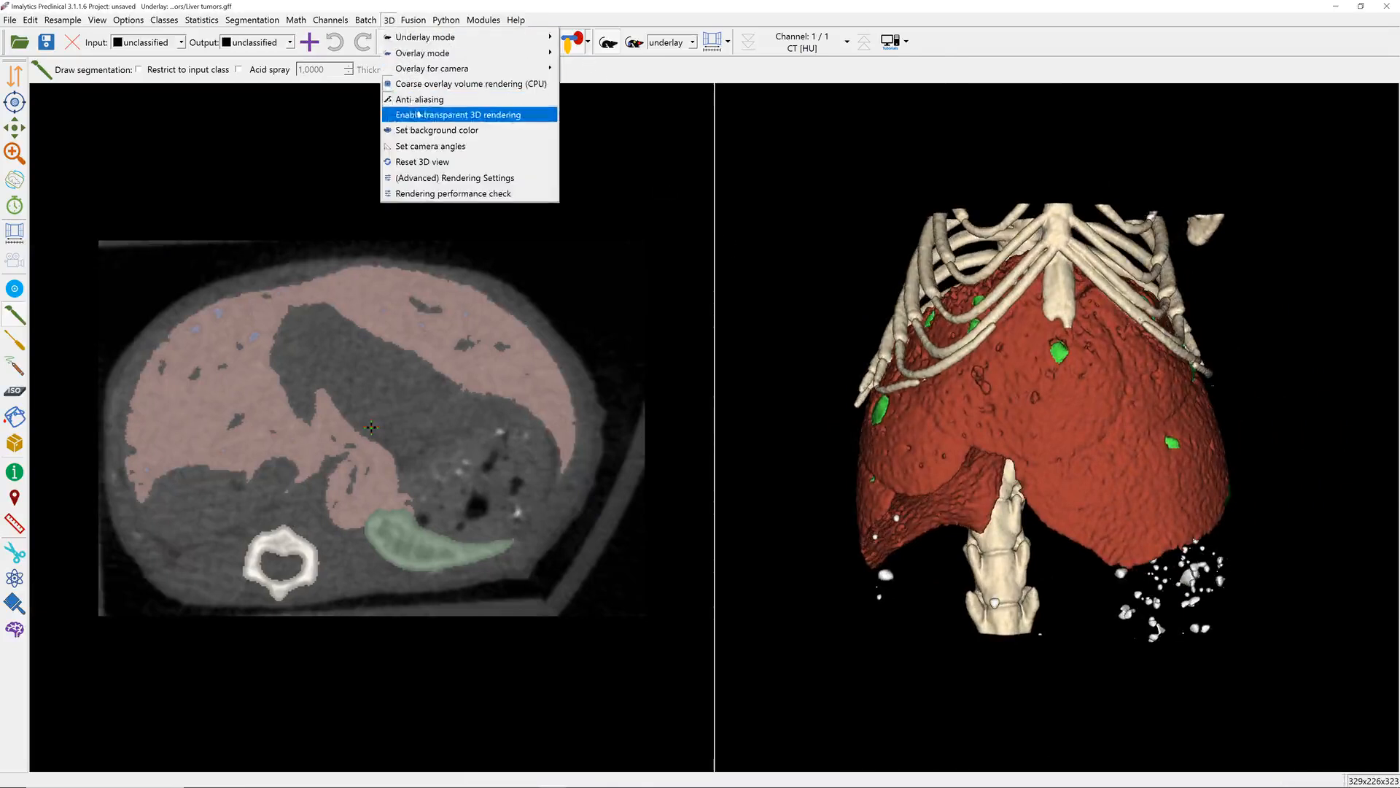
left_click(476, 117)
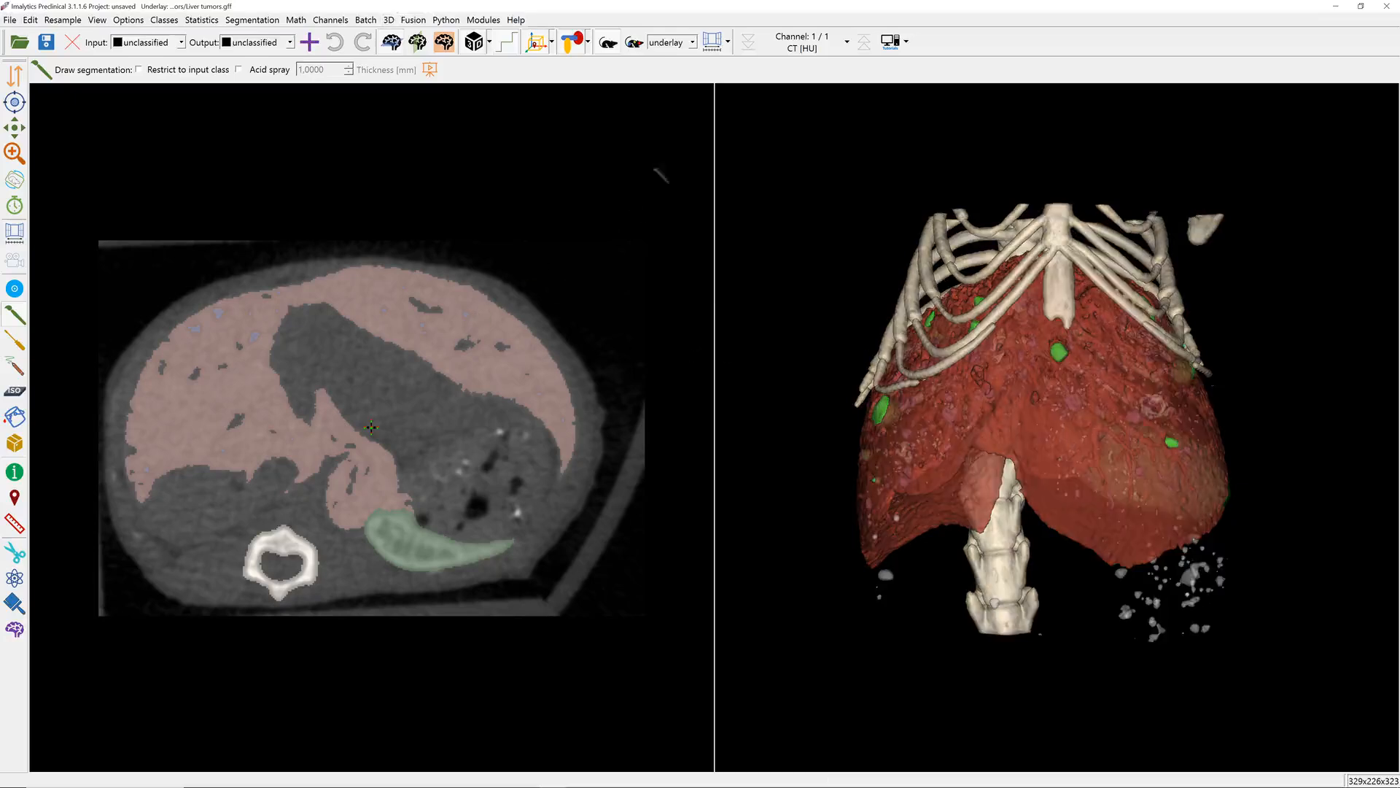
left_click(587, 42)
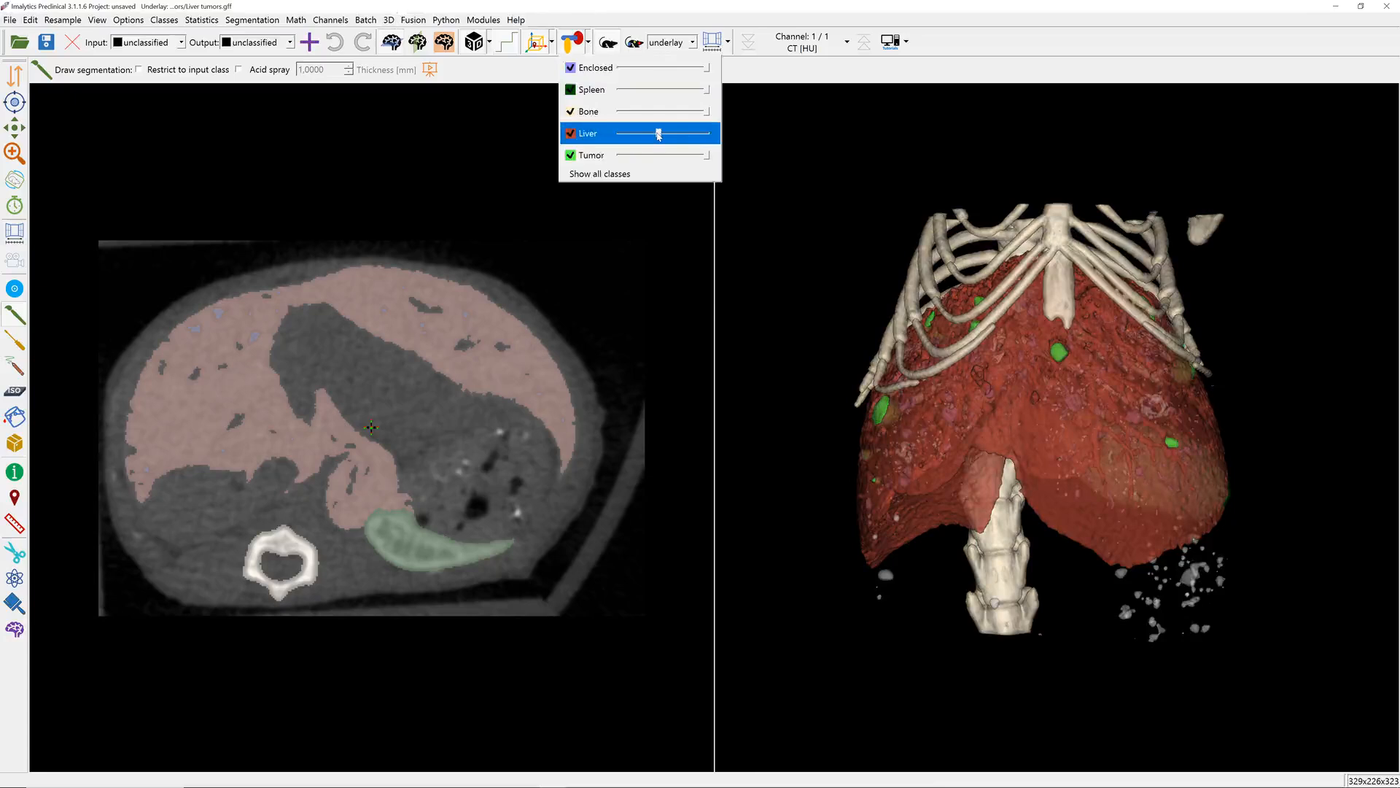
left_click_drag(659, 135, 650, 135)
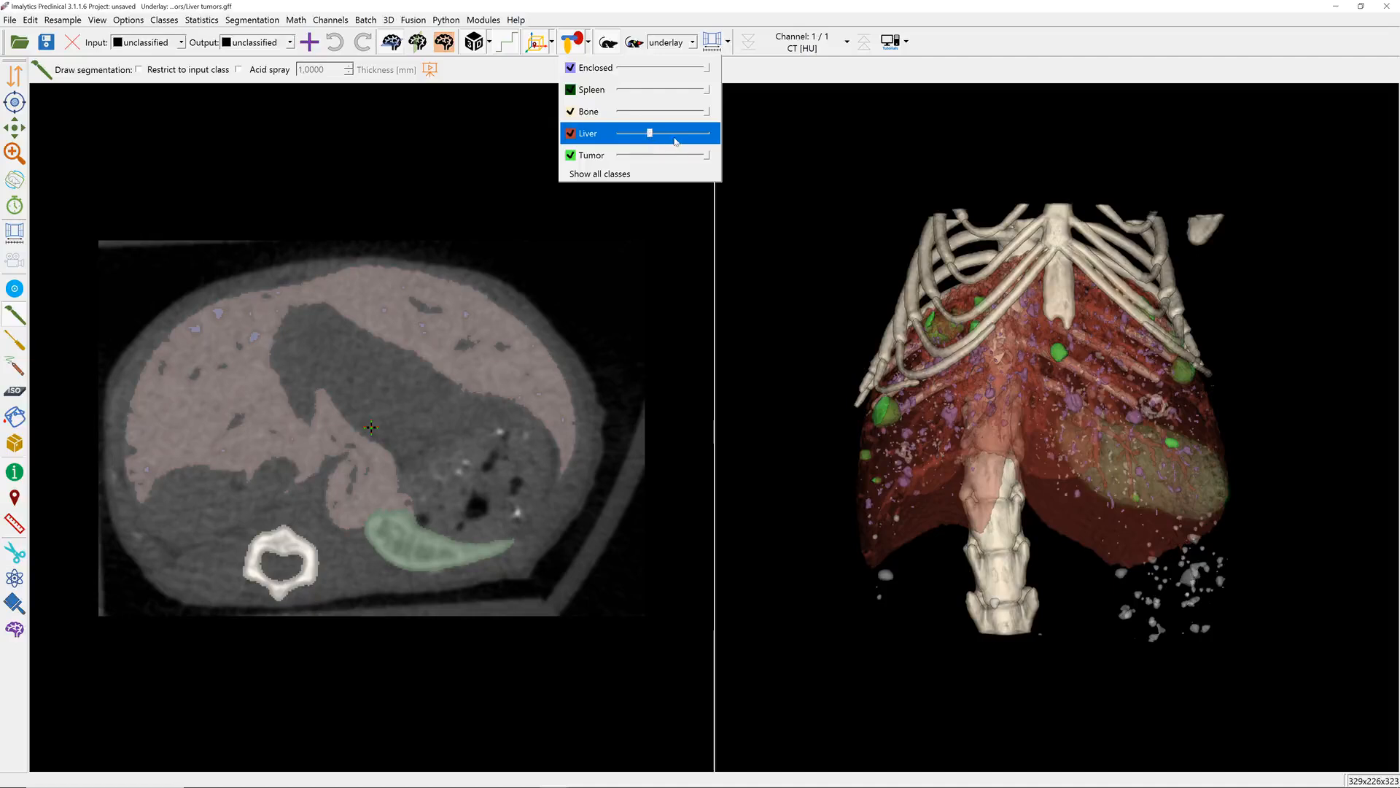
Delete the Enclosed class from the segmentation.
left_click(169, 22)
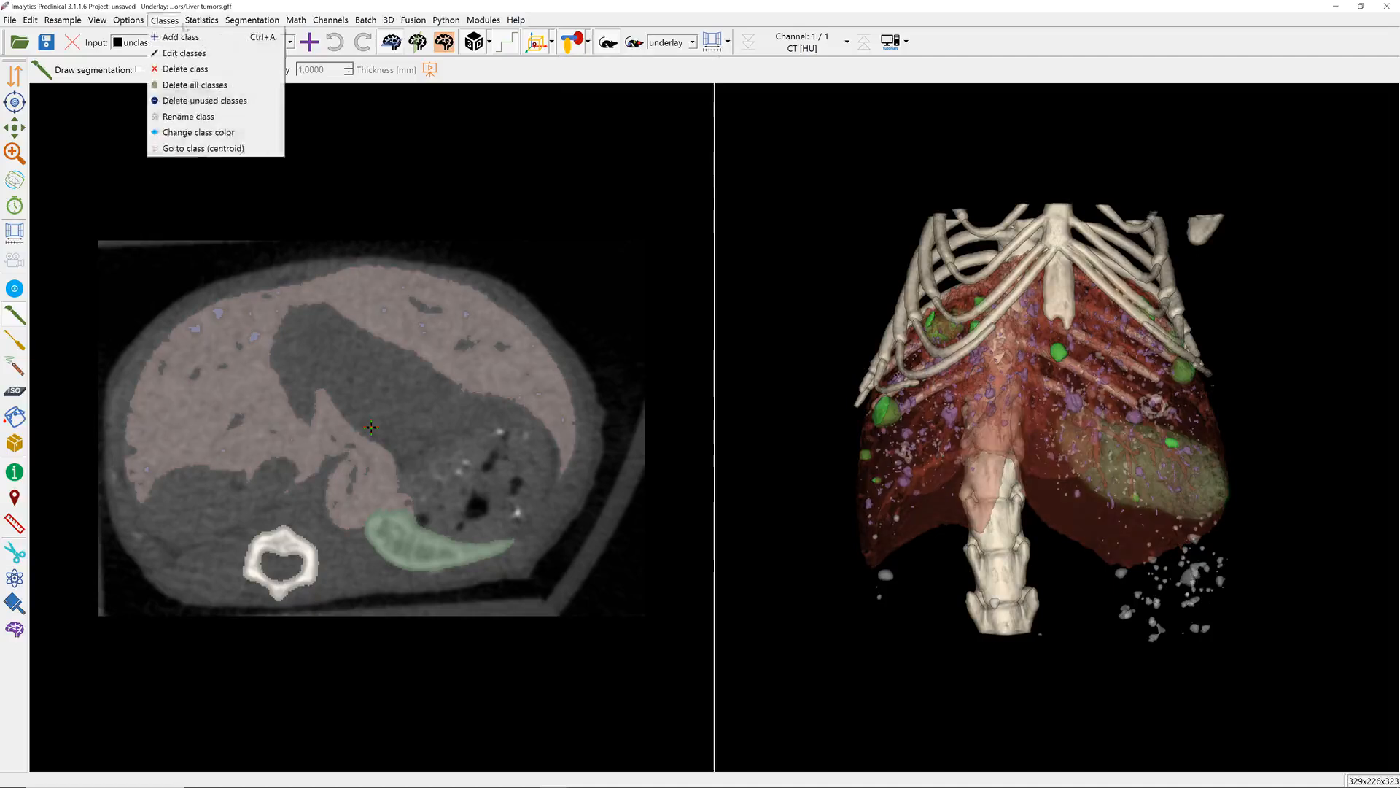
left_click(186, 69)
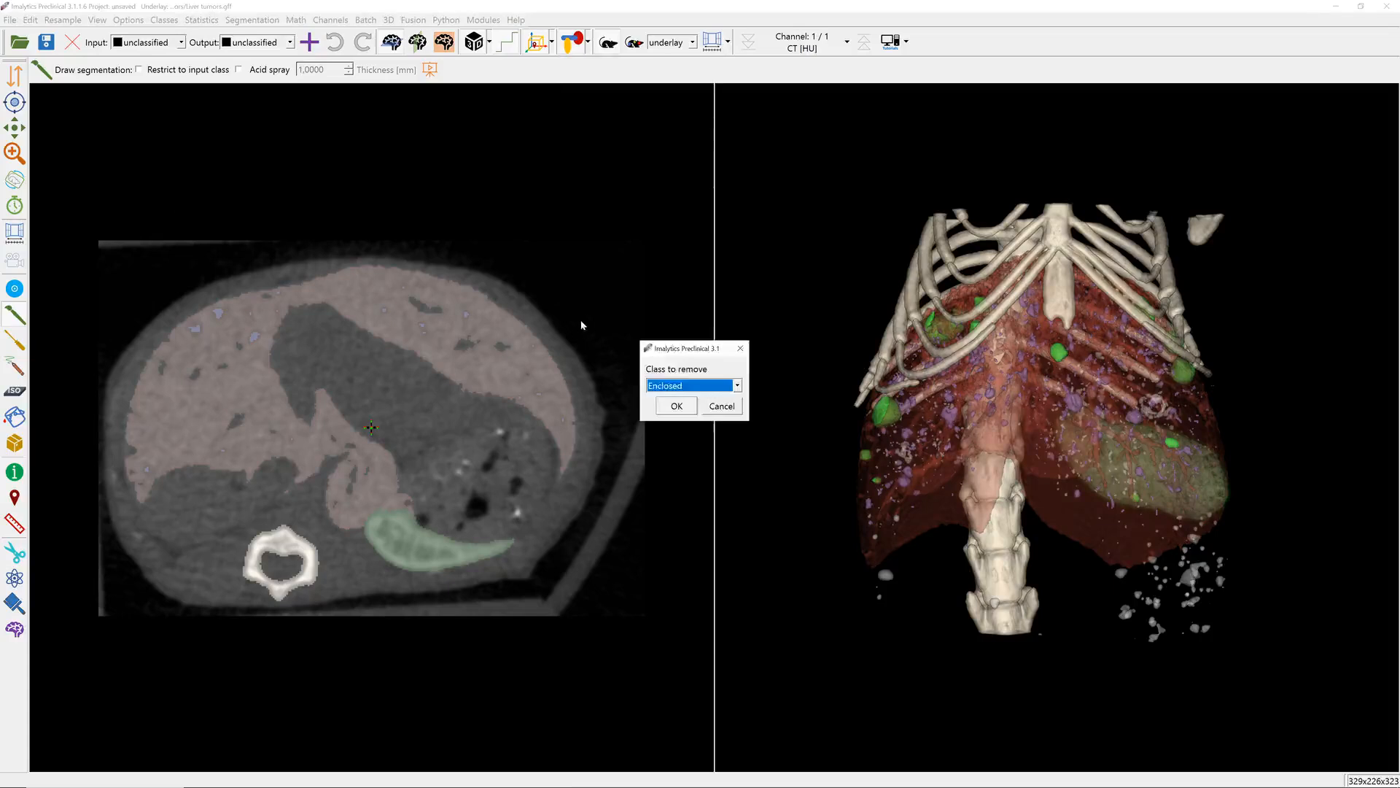
left_click(674, 409)
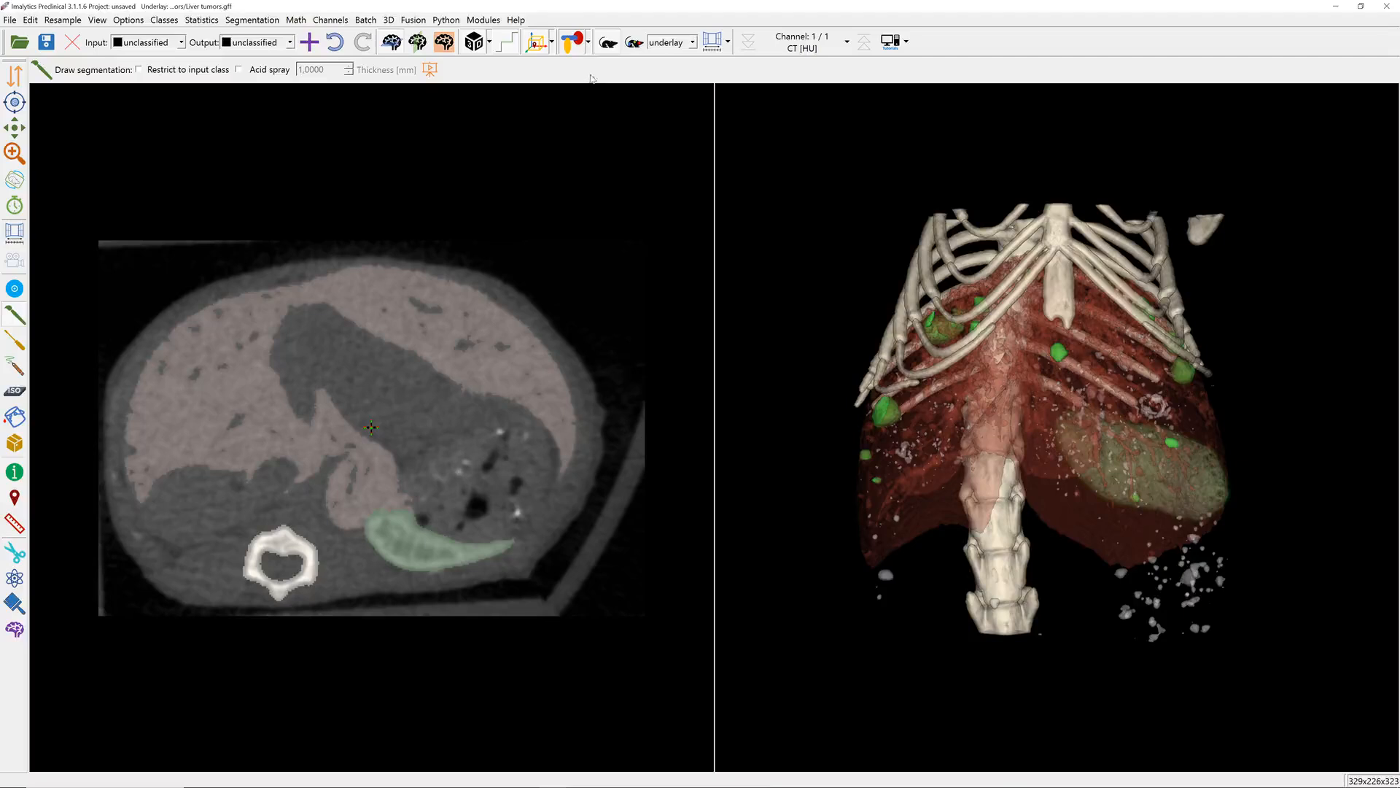
Hide the Bone and Spleen classes, keeping Liver and Tumor shown.
left_click(588, 41)
left_click(573, 87)
left_click(588, 41)
left_click(573, 70)
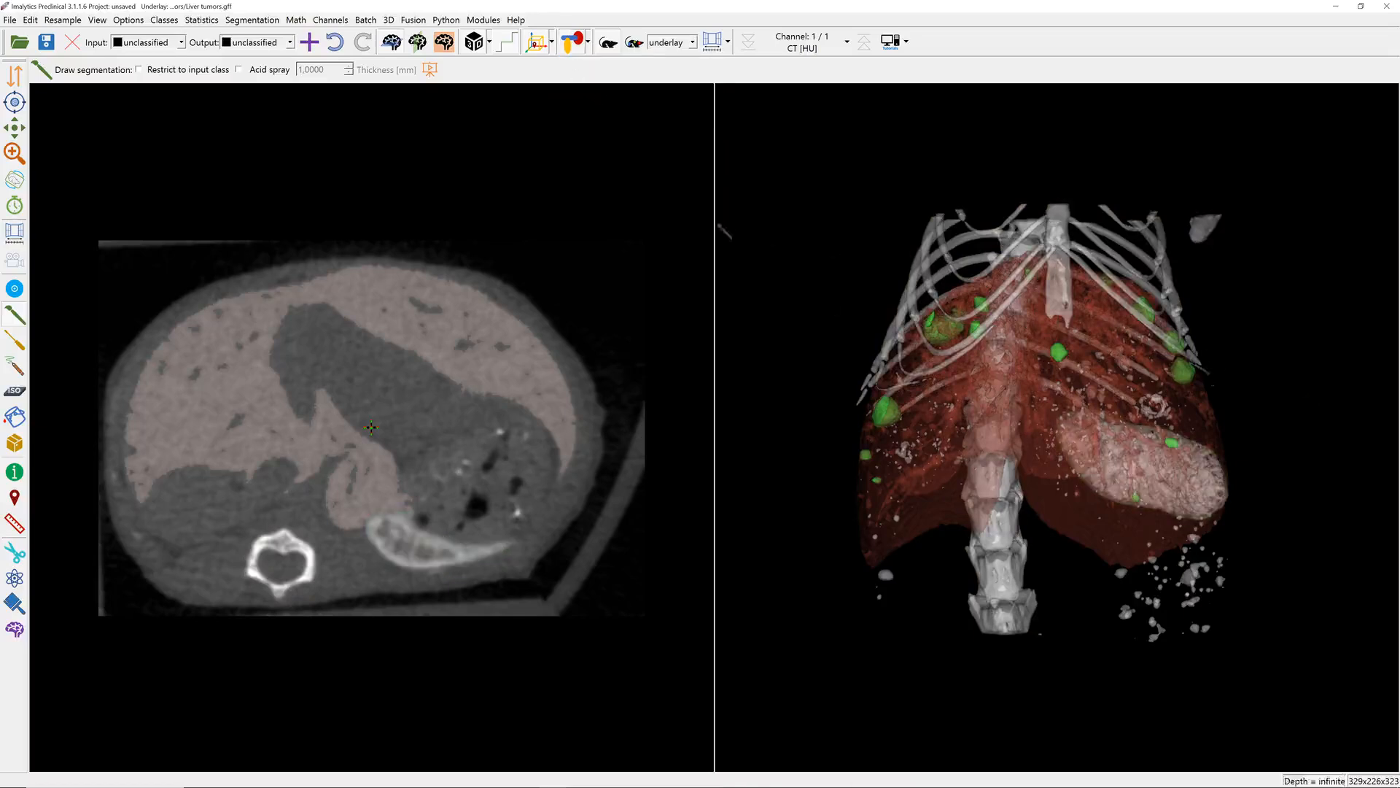
left_click(588, 42)
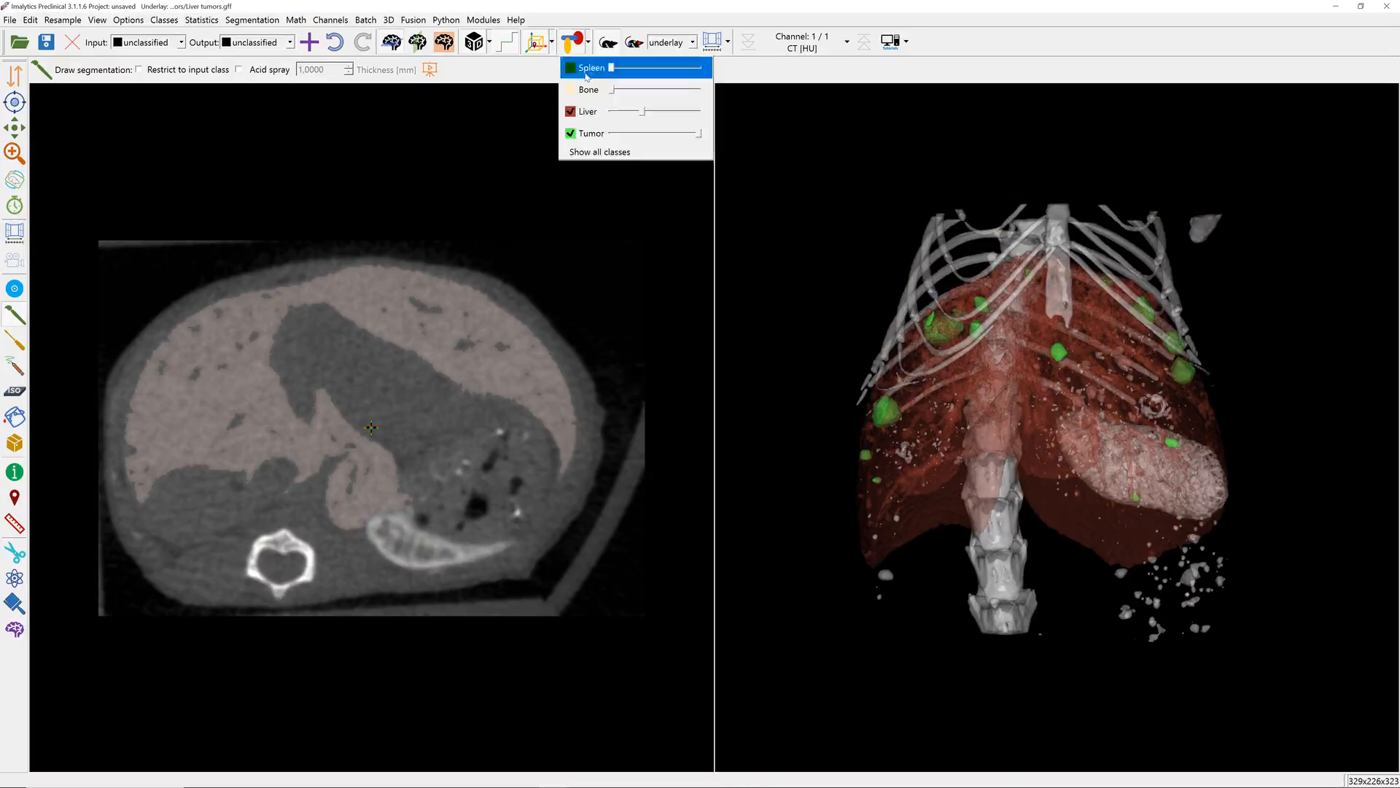
left_click(165, 19)
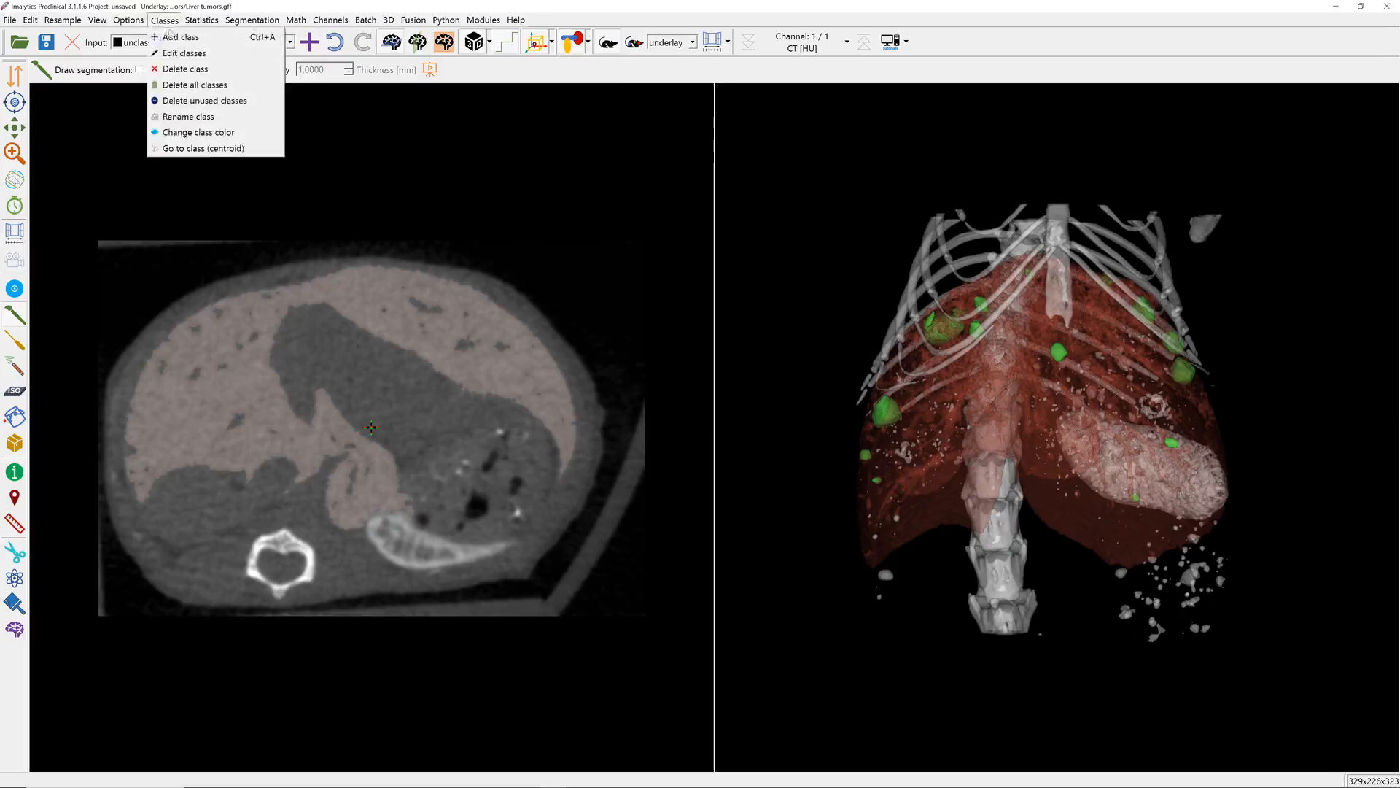
left_click(193, 66)
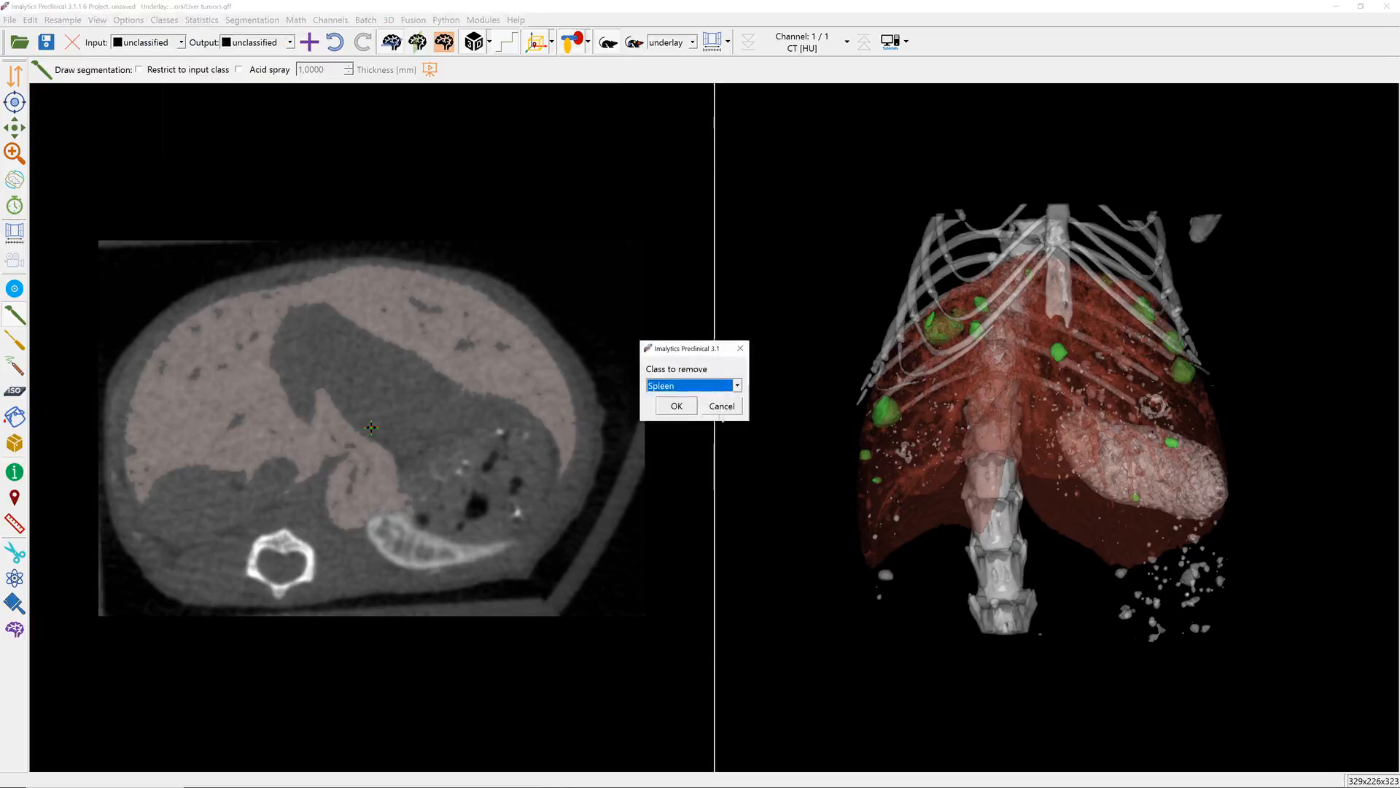
left_click(721, 406)
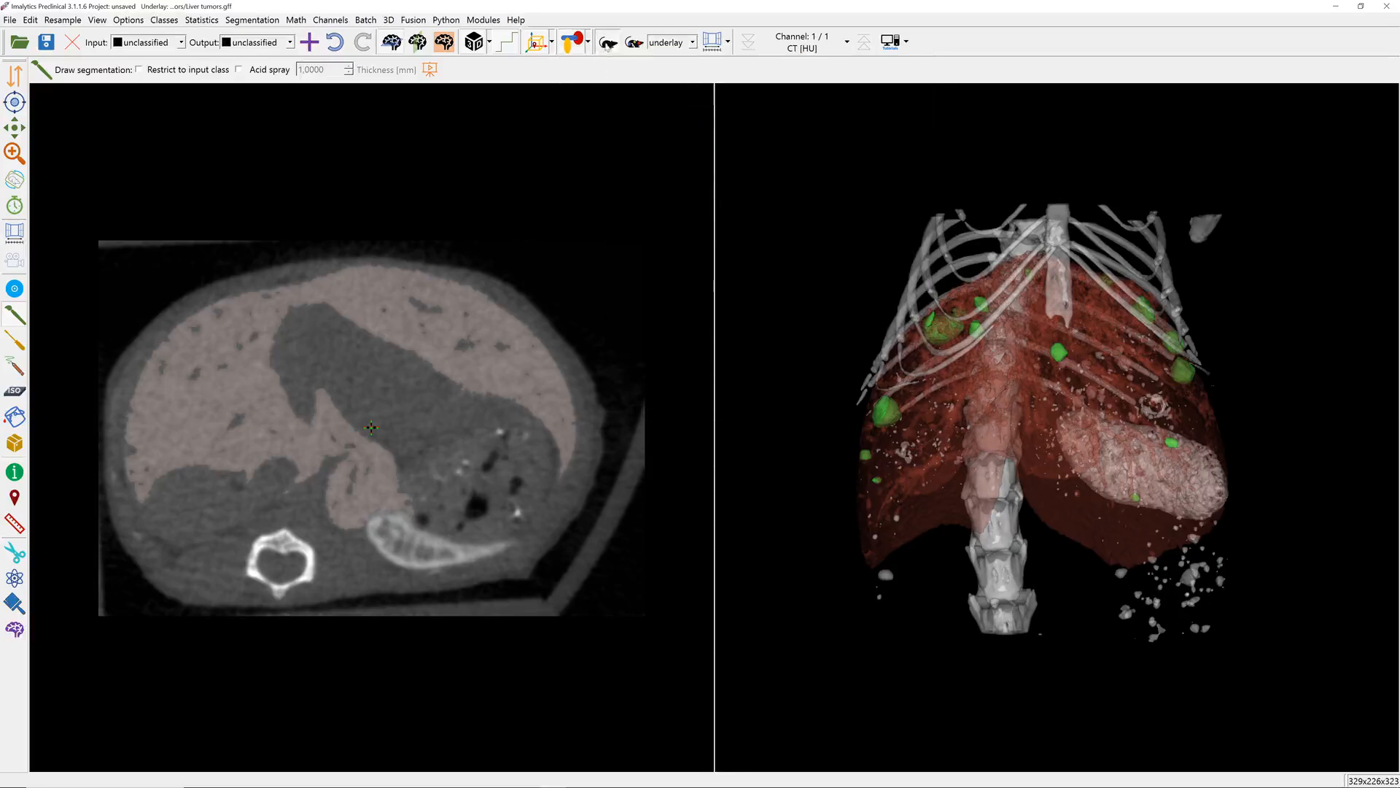
Hide the CT underlay and rotate the 3D rendering to view the tumors inside the transparent liver.
left_click(608, 43)
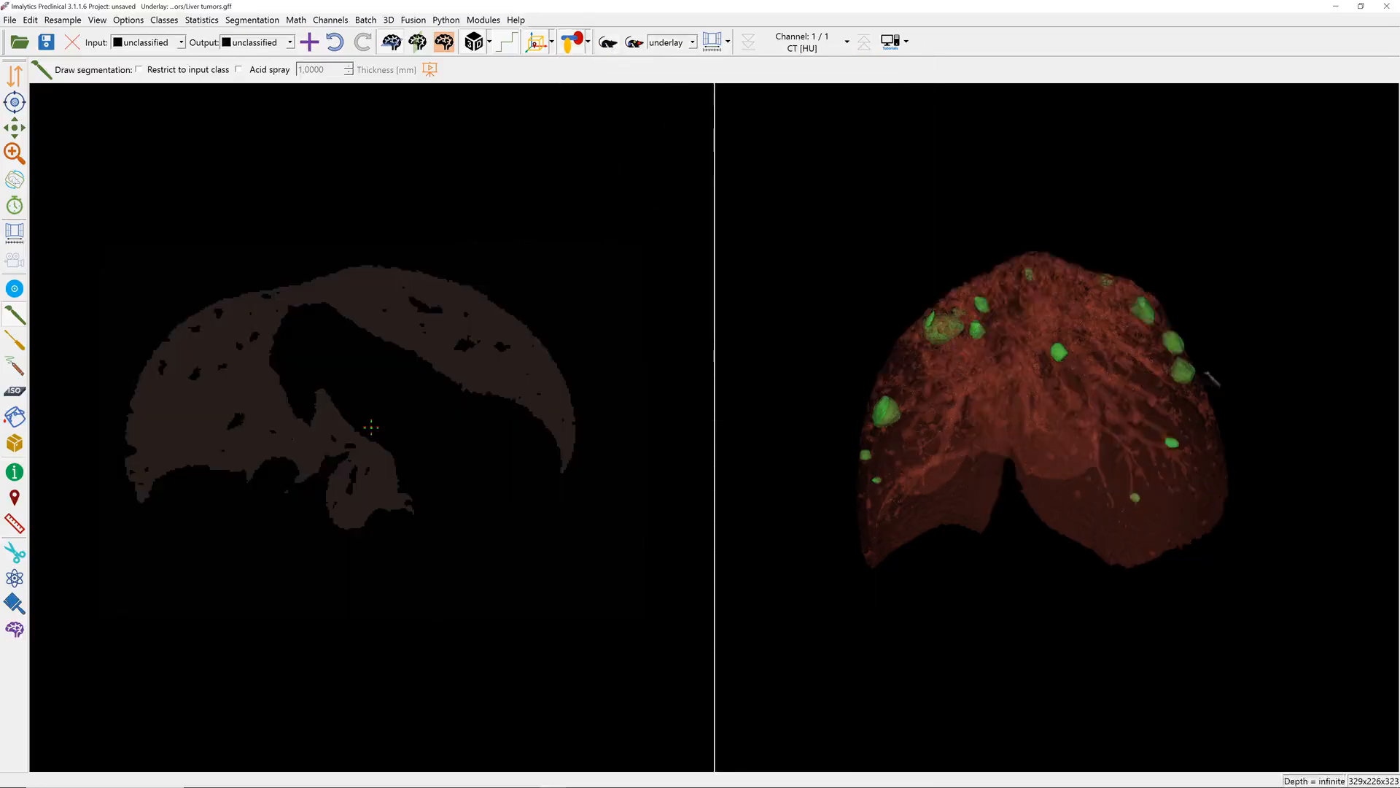
left_click_drag(1231, 376, 990, 537)
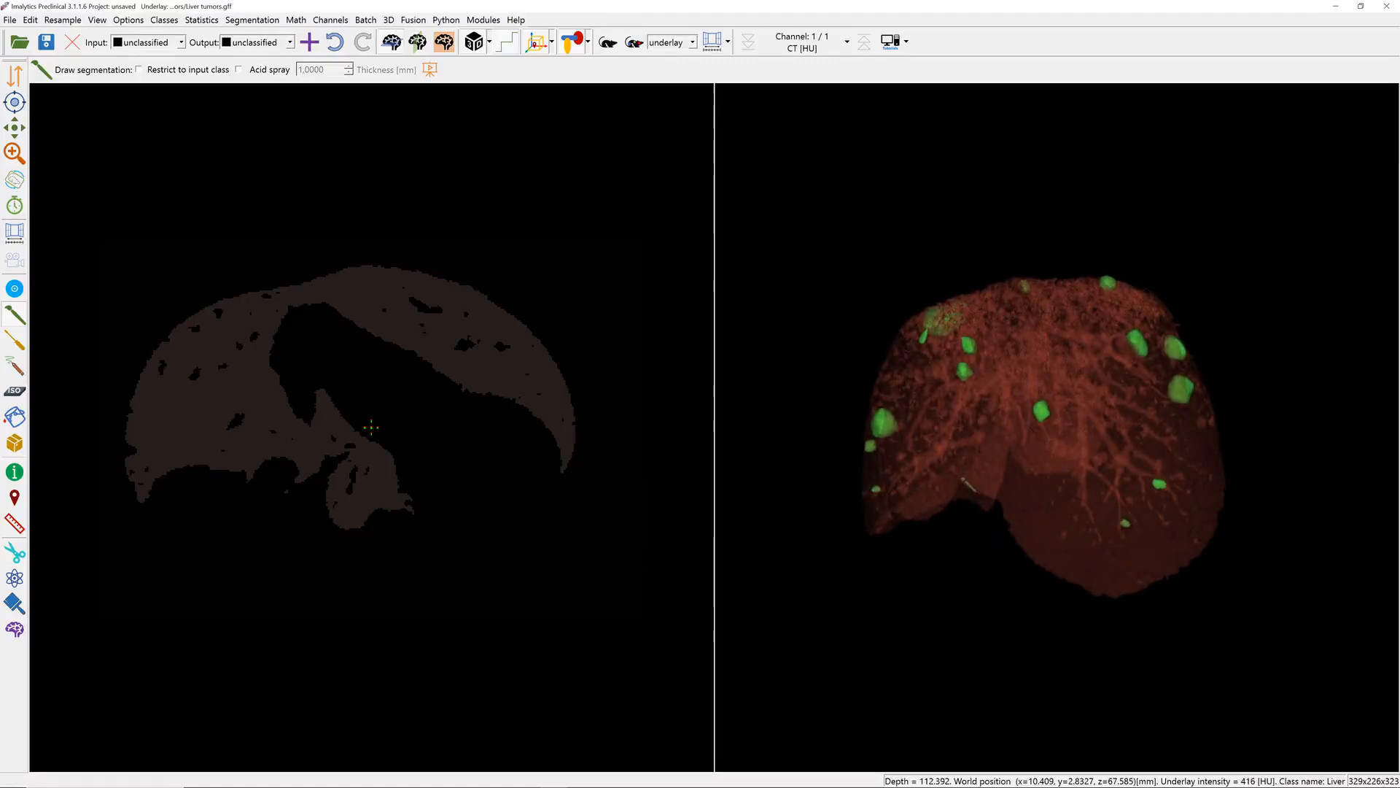